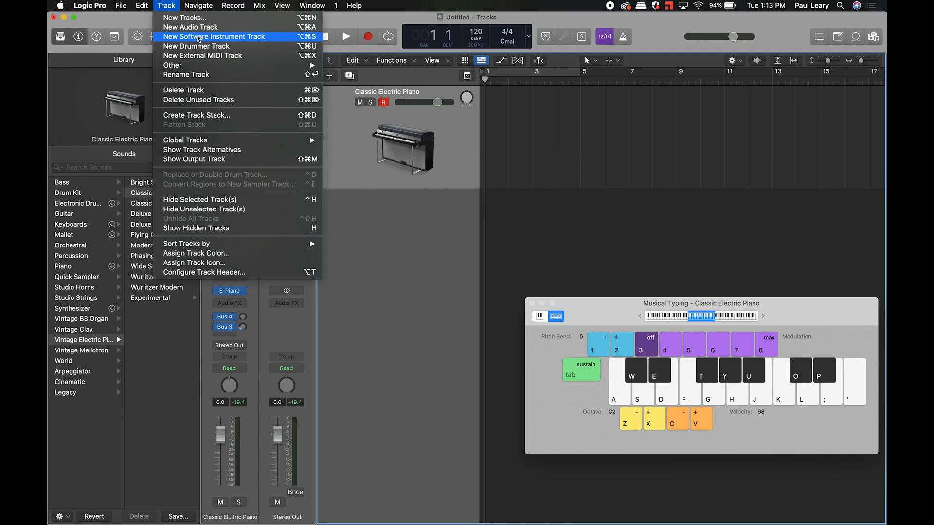
# - Open the Vintage Electric Piano plug-in of the Classic Electric Piano track and reposition its window
pyautogui.click(413, 273)
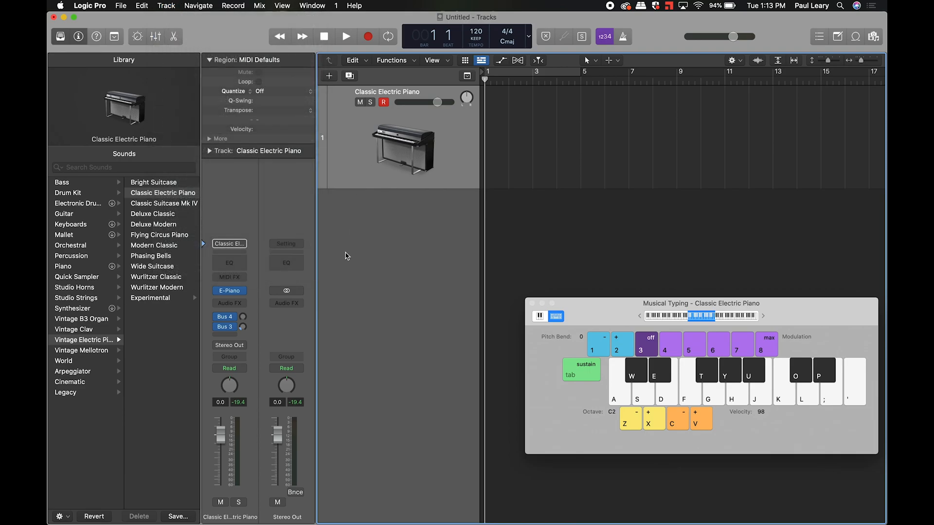
pyautogui.moveTo(245, 292)
pyautogui.click(366, 169)
pyautogui.moveTo(537, 137); pyautogui.dragTo(337, 64)
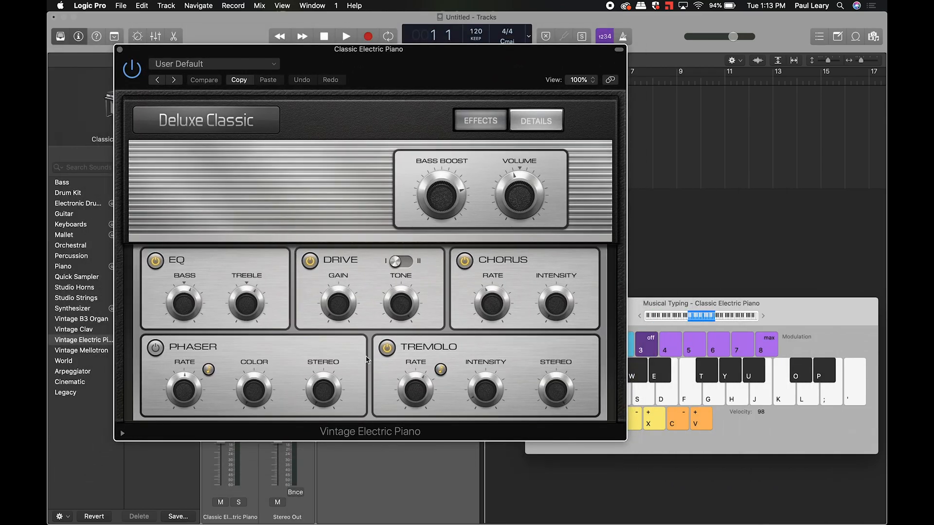
# - Play a few notes and chords with Musical Typing to audition the plug-in's User Default setting
pyautogui.press('f')
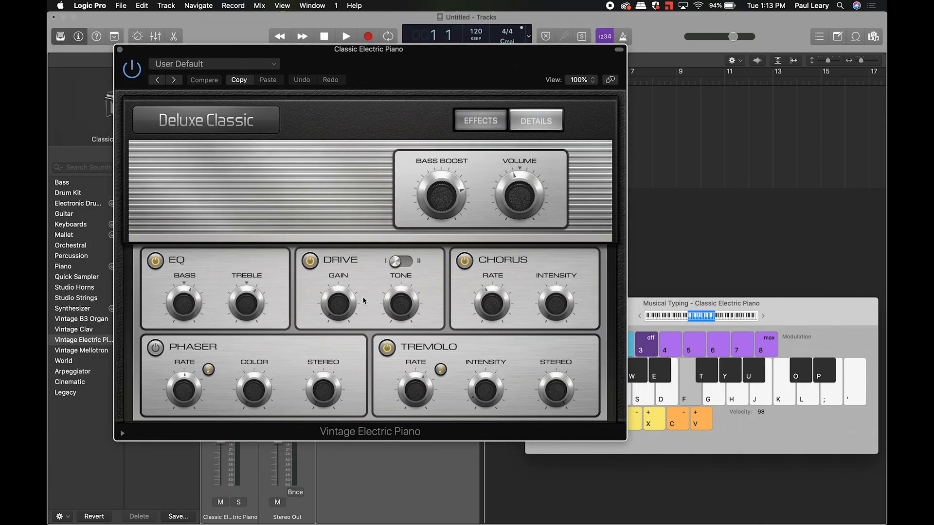
pyautogui.press('f')
pyautogui.press('h')
pyautogui.press('k')
pyautogui.press('l')
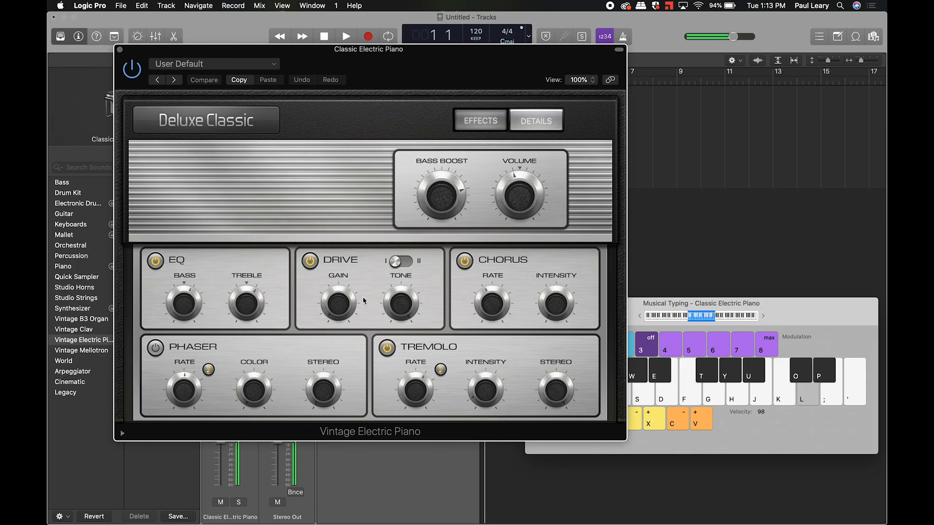
pyautogui.press('s')
pyautogui.press('f')
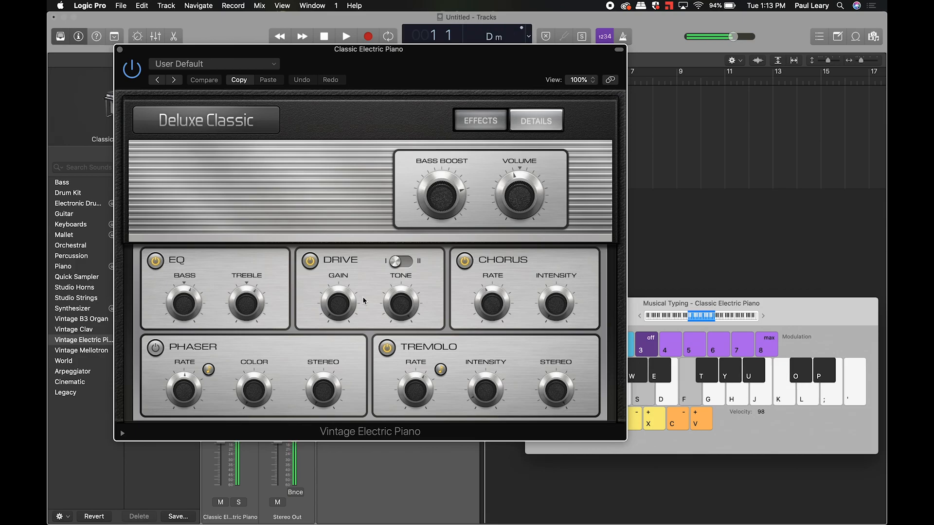
pyautogui.press('h')
pyautogui.press('k')
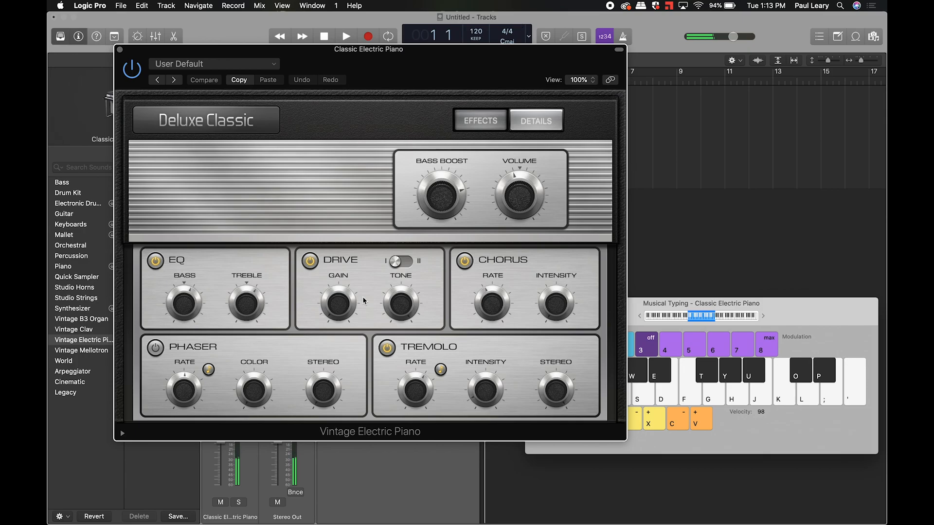
# - Load the Modern Classic preset in the Vintage Electric Piano plug-in and play several notes to audition it
pyautogui.click(206, 66)
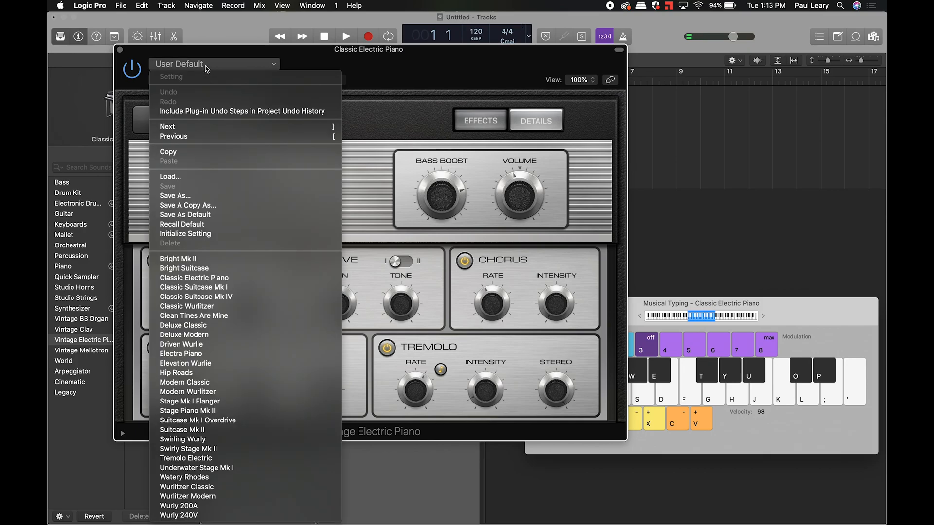
pyautogui.click(198, 383)
pyautogui.press('f')
pyautogui.press('k')
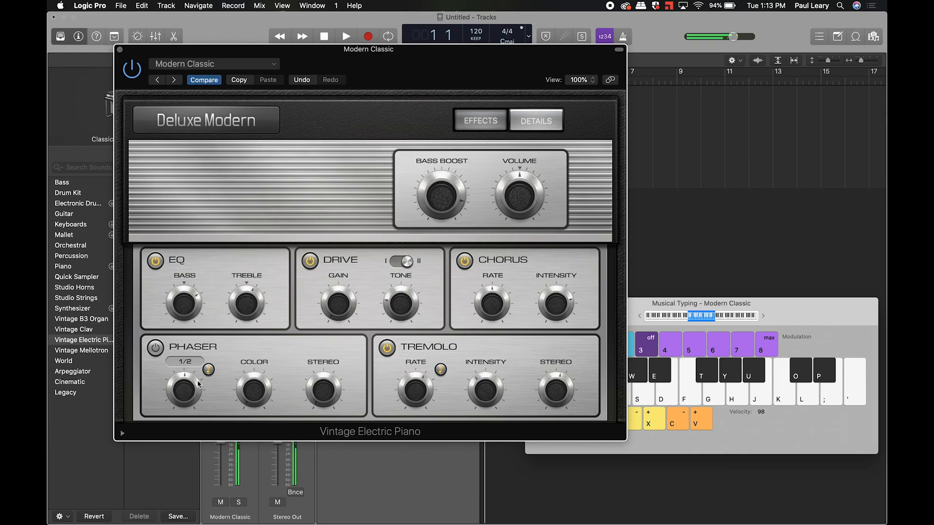
pyautogui.press('f')
pyautogui.press('j')
pyautogui.press('f')
pyautogui.press('k')
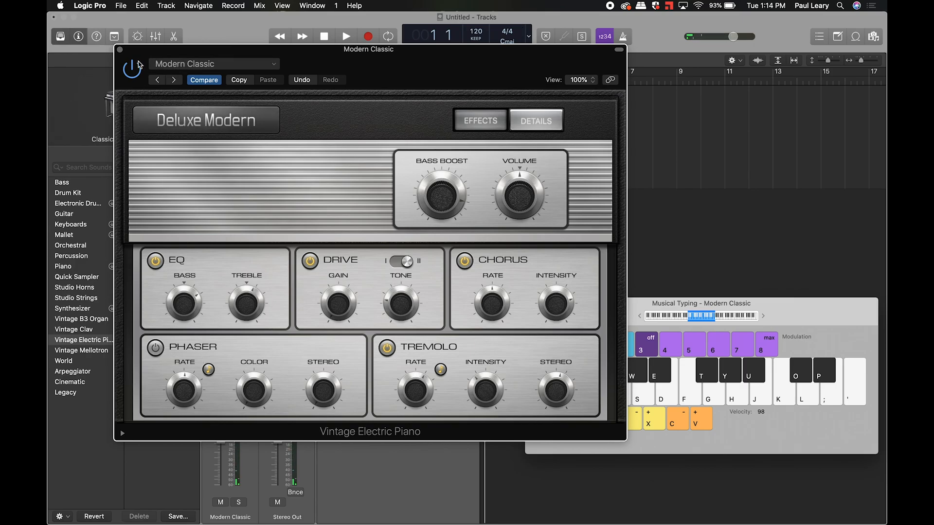
# - Change the piano model in the Vintage Electric Piano plug-in to Stage Mark I
pyautogui.moveTo(342, 291)
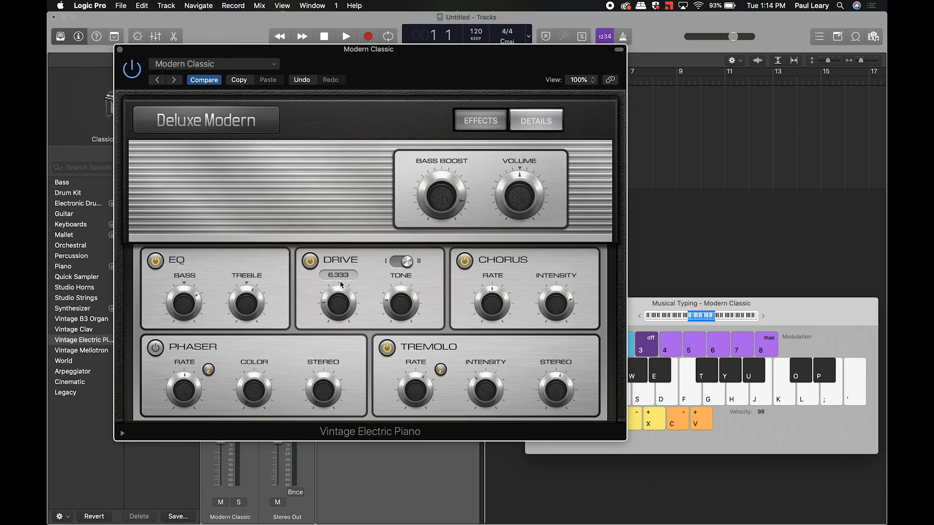
pyautogui.moveTo(440, 209)
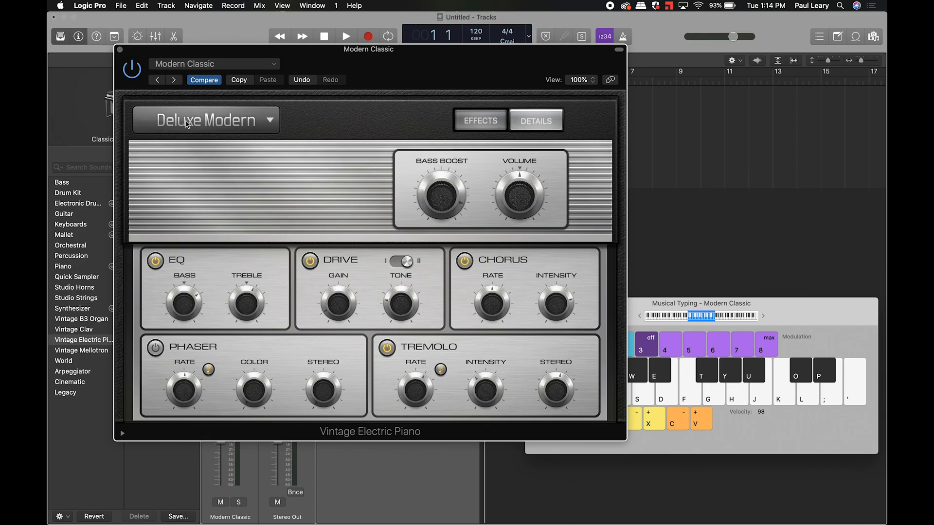
pyautogui.click(186, 103)
pyautogui.click(185, 174)
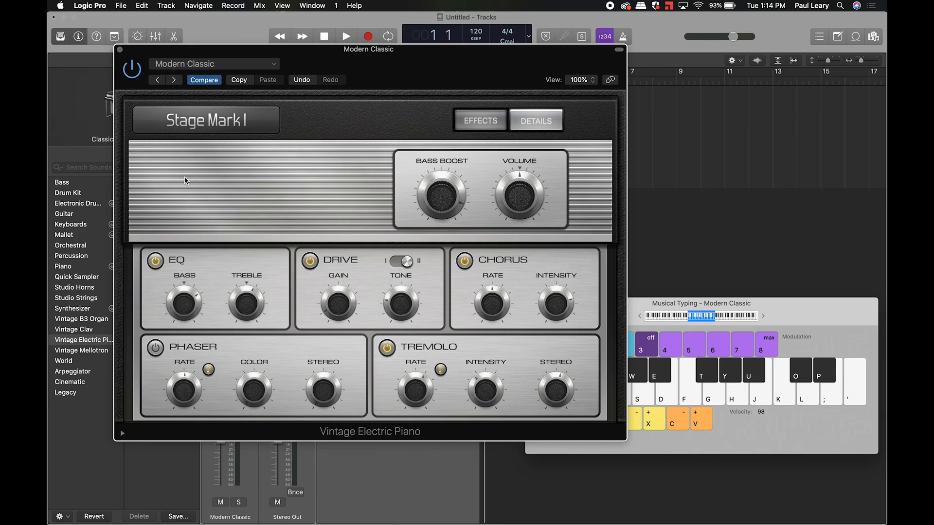
# - Play notes and chords to audition the Stage Mark I sound and close the plug-in window
pyautogui.press('f')
pyautogui.press('h')
pyautogui.press('k')
pyautogui.press('j')
pyautogui.press('l')
pyautogui.press('f')
pyautogui.press('h')
pyautogui.press('k')
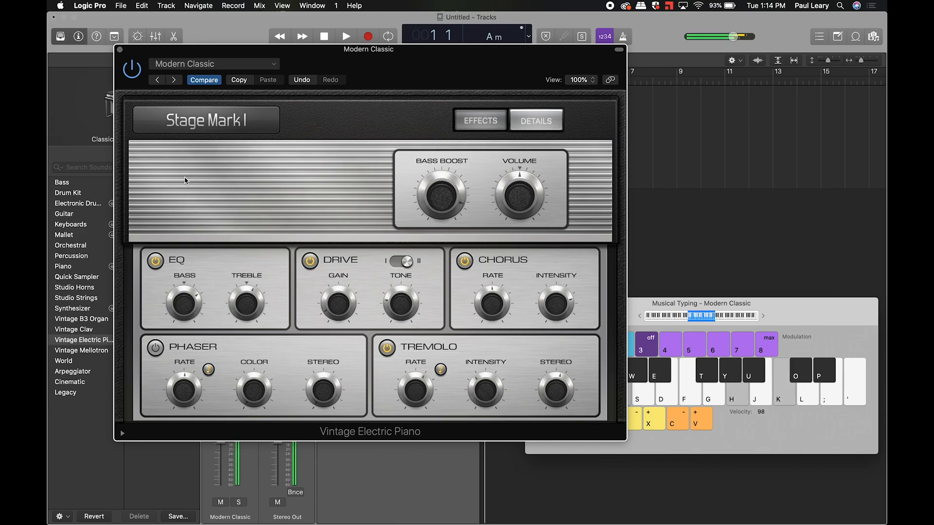
pyautogui.click(119, 50)
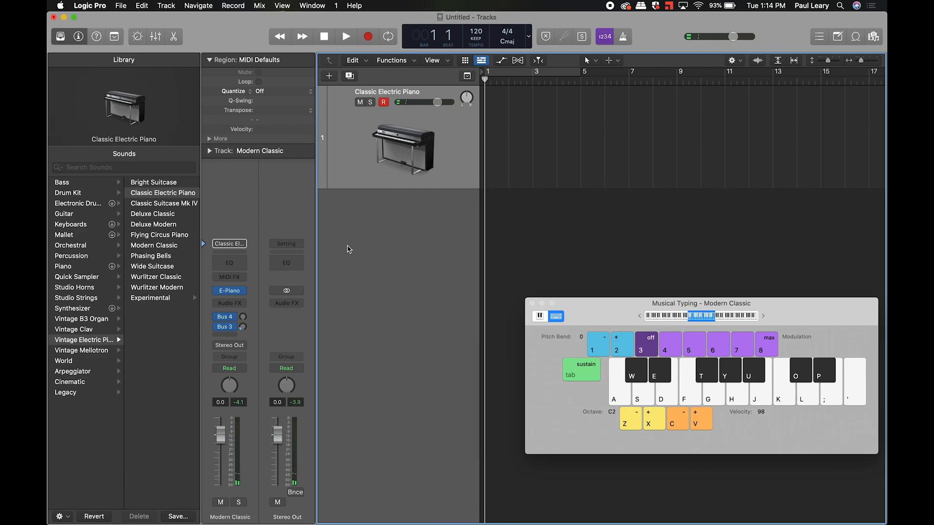
# - Examine the software instruments available in the track's instrument slot, from Alchemy to Studio Strings, without replacing the current one
pyautogui.moveTo(231, 293)
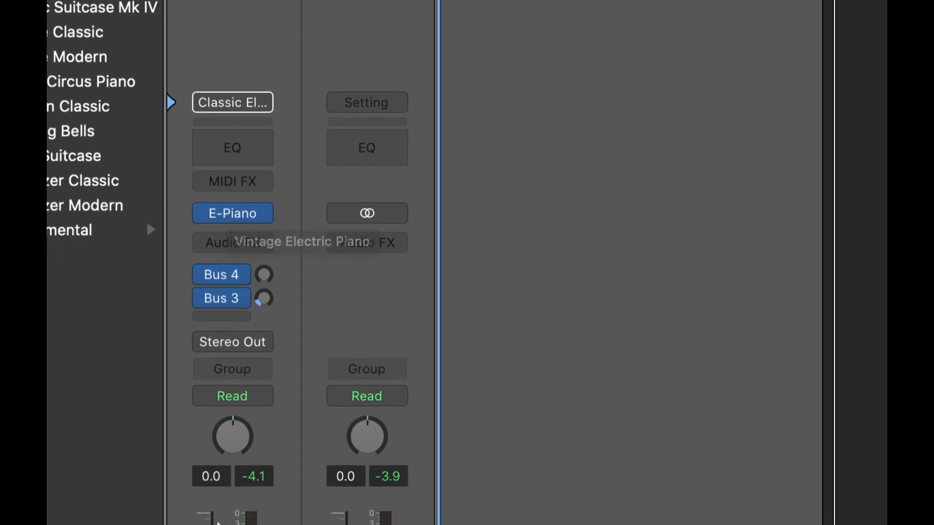
pyautogui.click(264, 131)
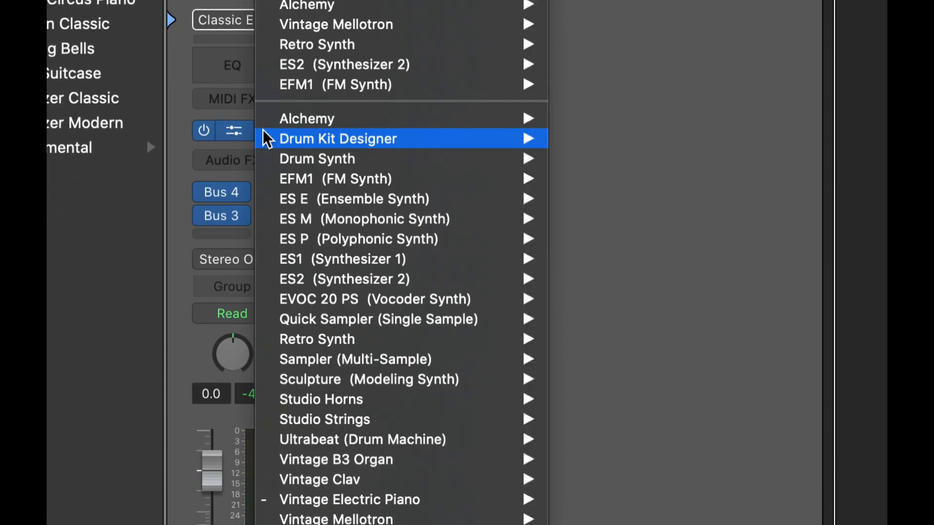
pyautogui.click(226, 121)
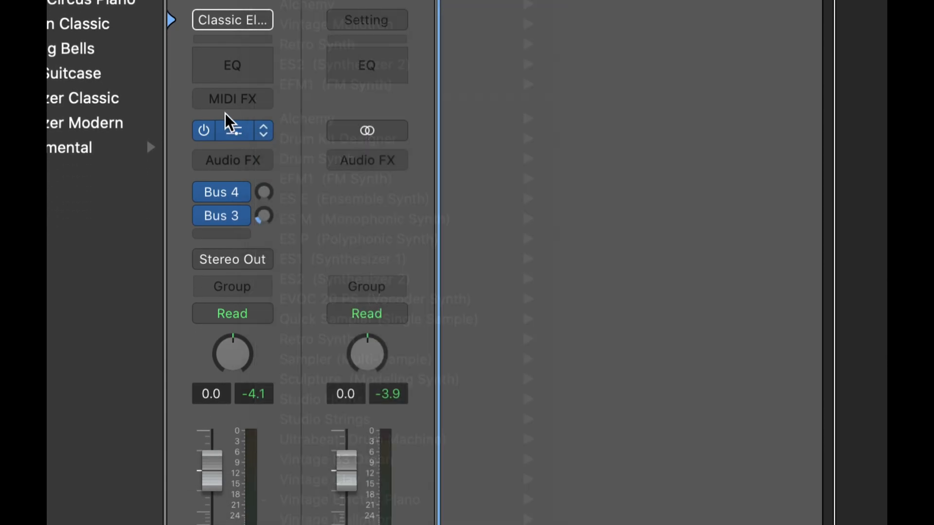
pyautogui.click(264, 131)
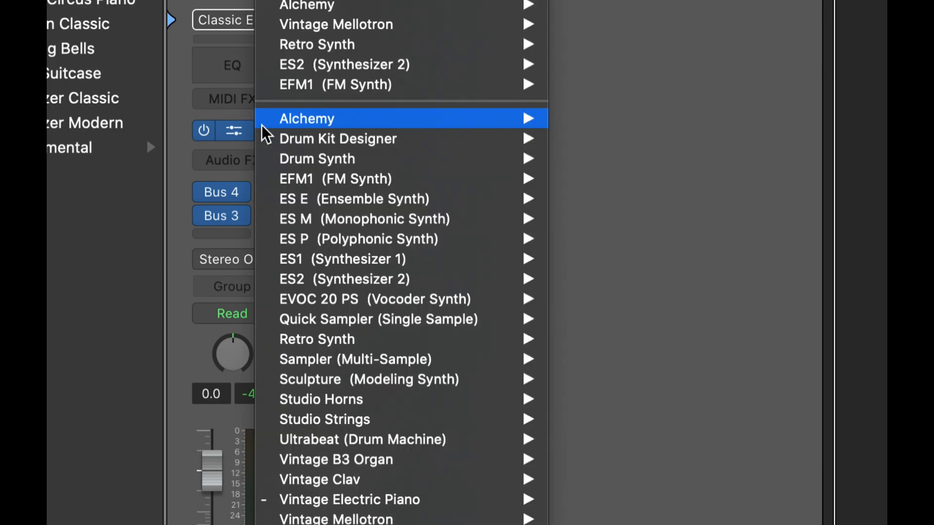
pyautogui.moveTo(302, 110)
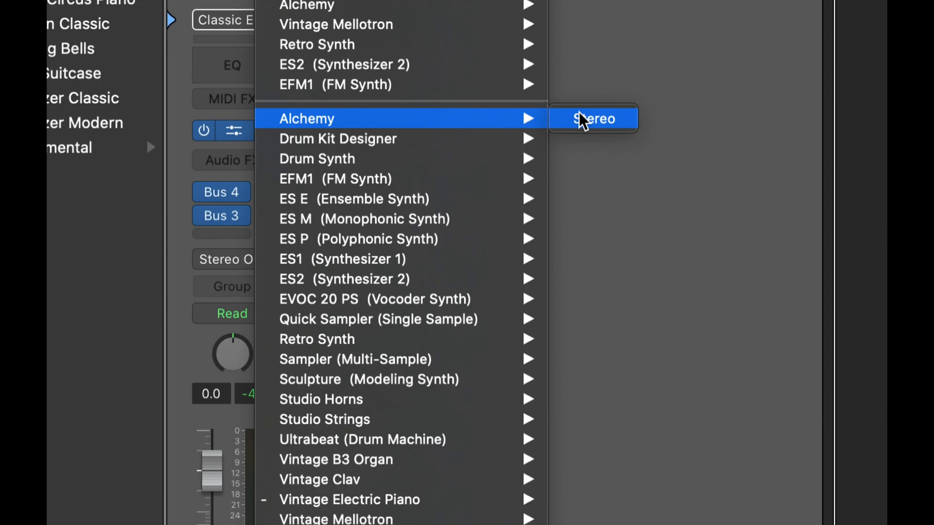
pyautogui.moveTo(442, 168)
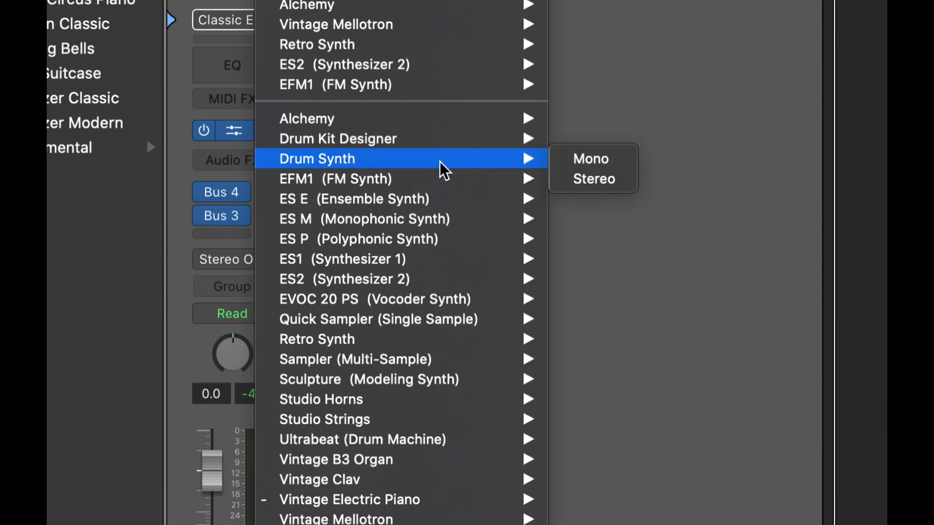
pyautogui.moveTo(414, 181)
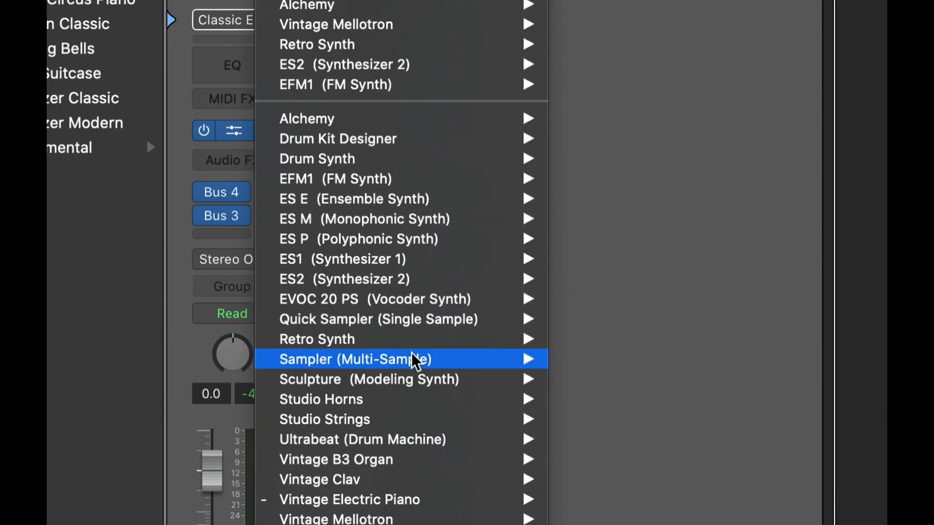
pyautogui.moveTo(411, 324)
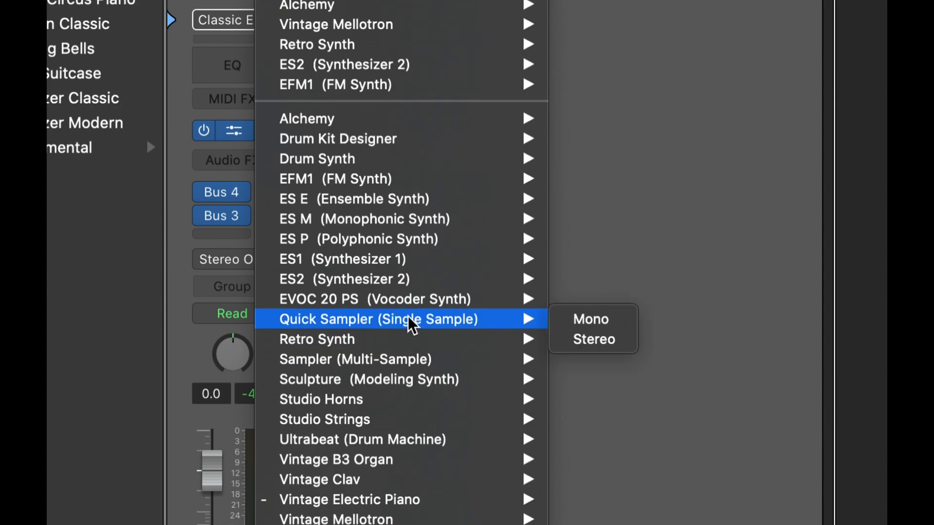
pyautogui.moveTo(387, 399)
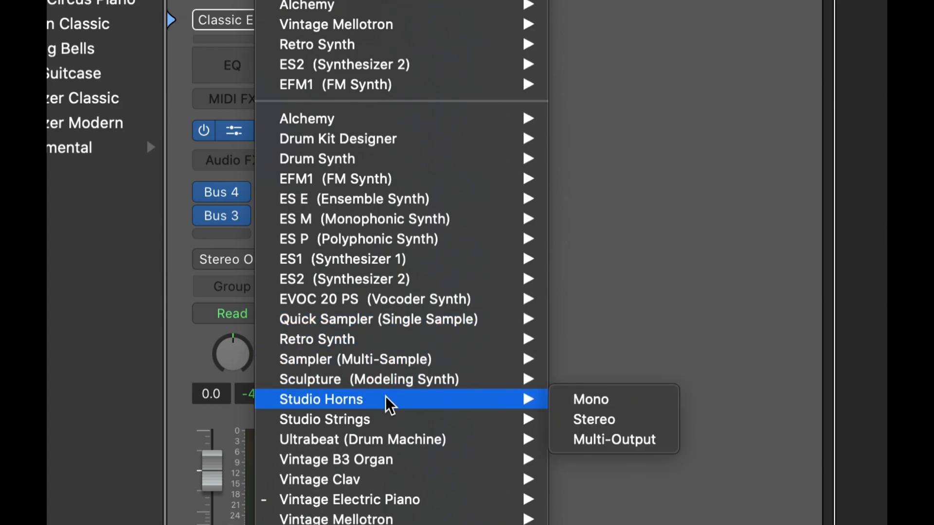
pyautogui.moveTo(392, 424)
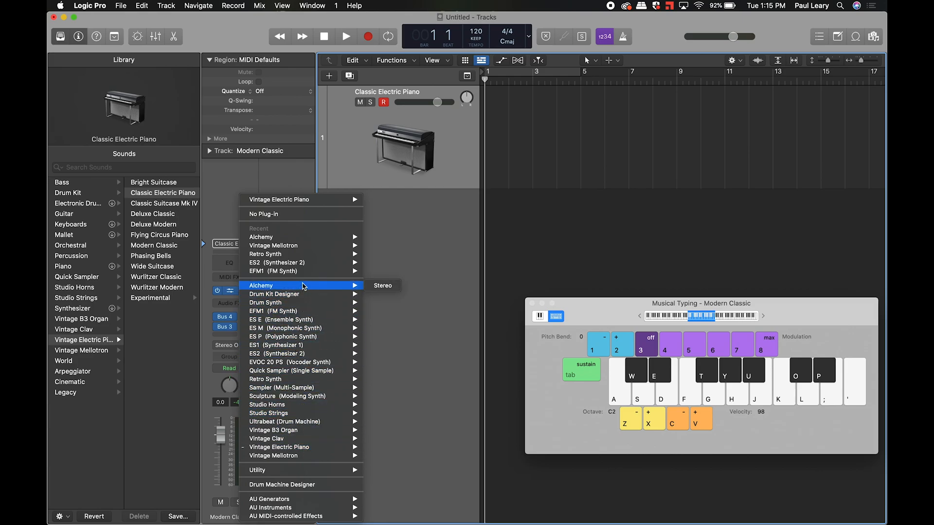
pyautogui.click(402, 257)
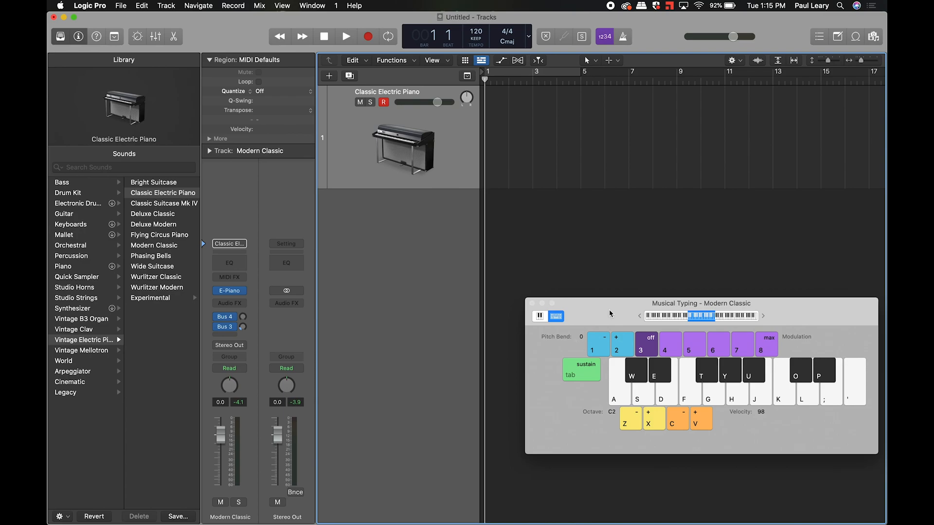
# - Reposition the Musical Typing window, play notes on its on-screen keys and close it
pyautogui.moveTo(612, 316); pyautogui.dragTo(586, 264)
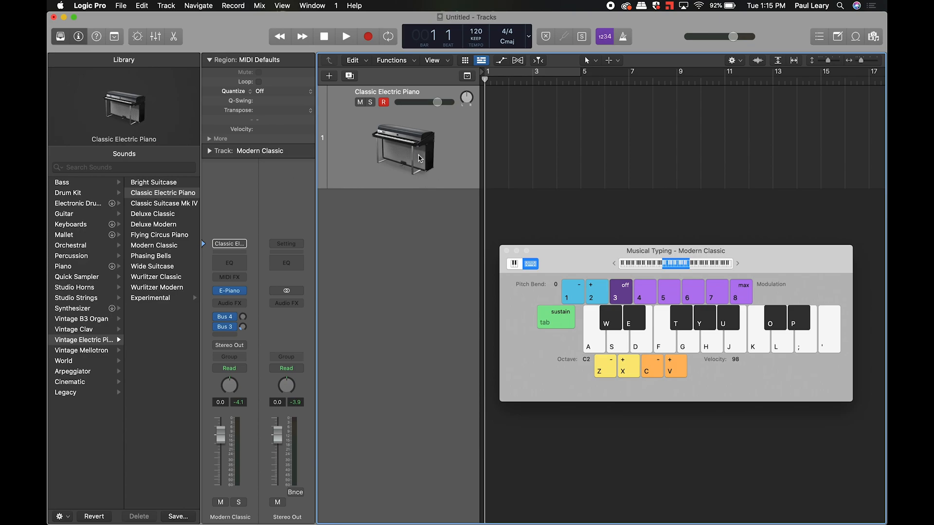
pyautogui.moveTo(233, 294)
pyautogui.moveTo(603, 265)
pyautogui.mouseDown()
pyautogui.moveTo(586, 233)
pyautogui.moveTo(605, 249)
pyautogui.mouseUp()
pyautogui.moveTo(620, 325)
pyautogui.mouseDown()
pyautogui.moveTo(743, 326)
pyautogui.moveTo(605, 329)
pyautogui.mouseUp()
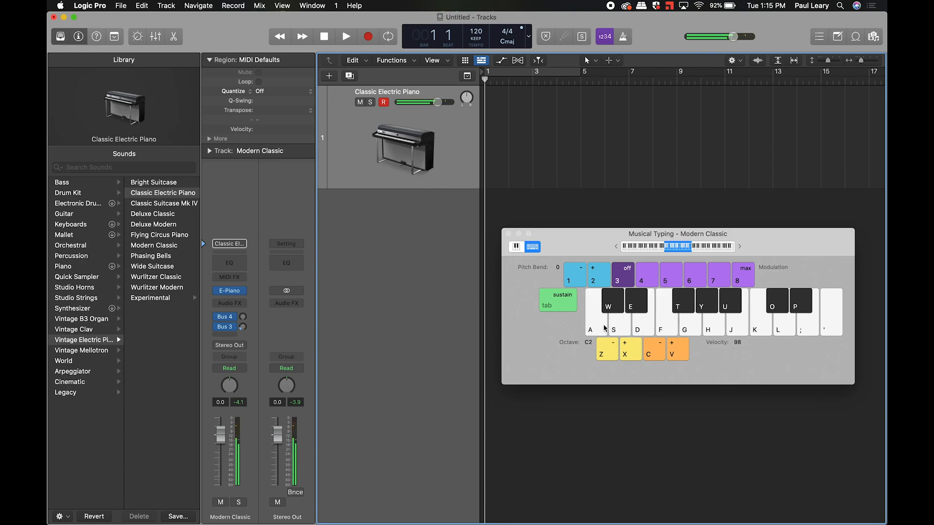
pyautogui.click(510, 235)
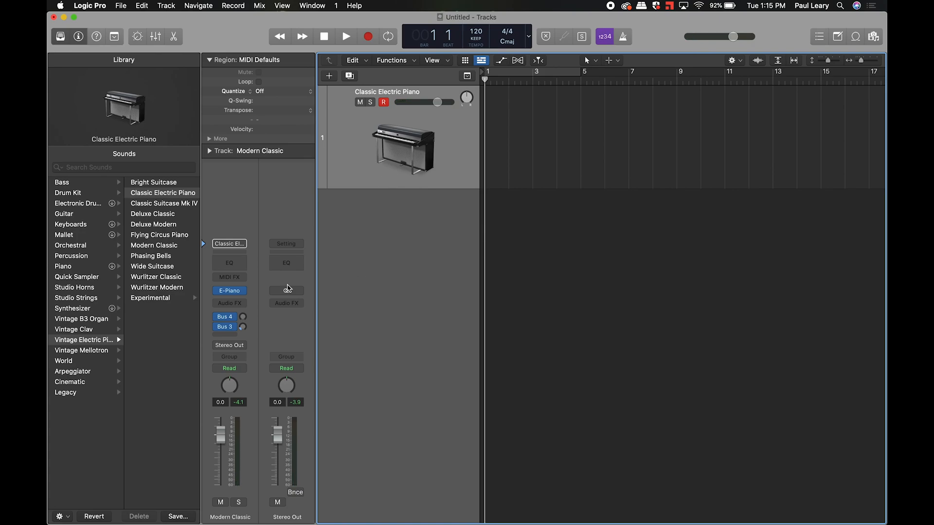
# - Check the instrument choices on the electric piano's channel strip and dismiss the list without choosing one
pyautogui.moveTo(235, 293)
pyautogui.click(243, 293)
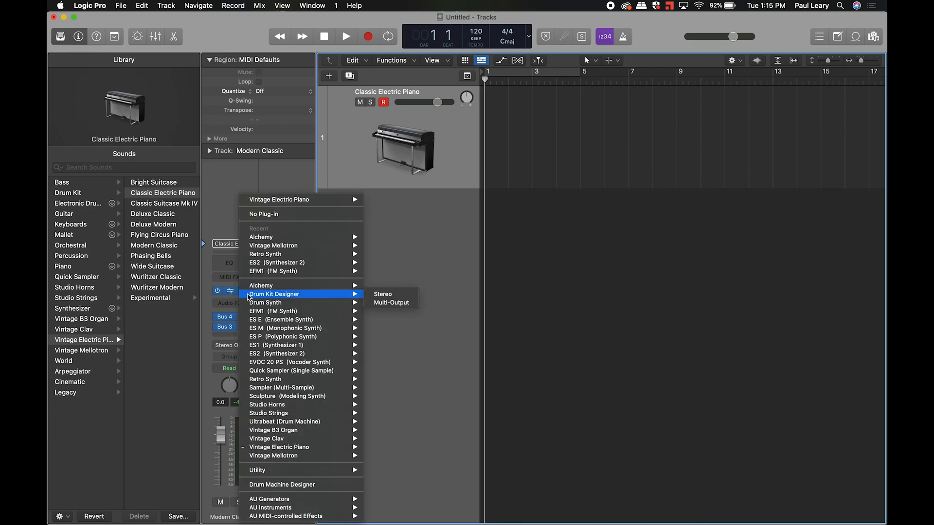
pyautogui.click(226, 202)
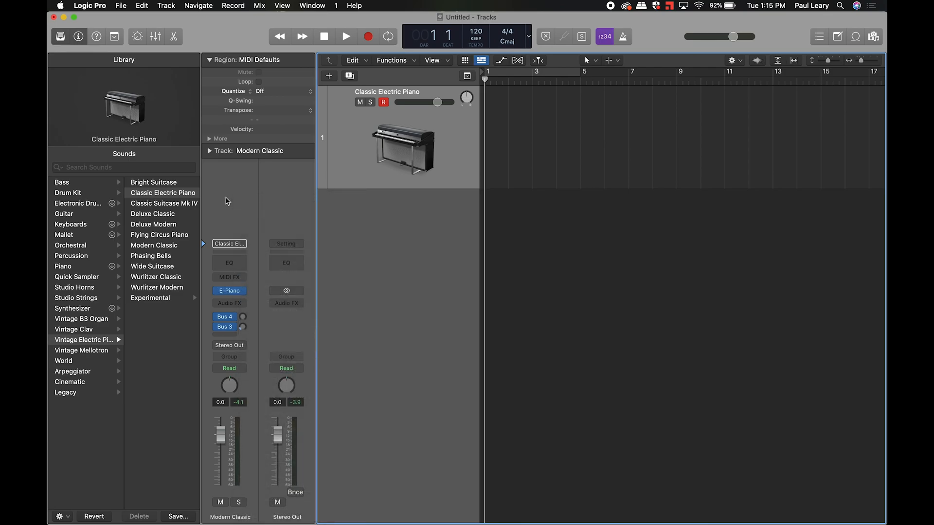
# - Hide the Library to browse the channel strip's instruments without it, and show the Library again
pyautogui.click(55, 37)
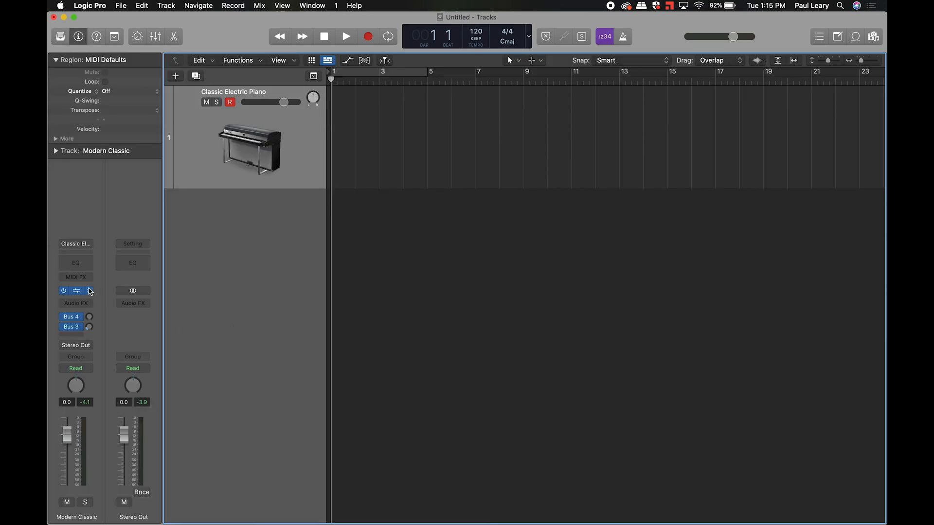
pyautogui.click(90, 291)
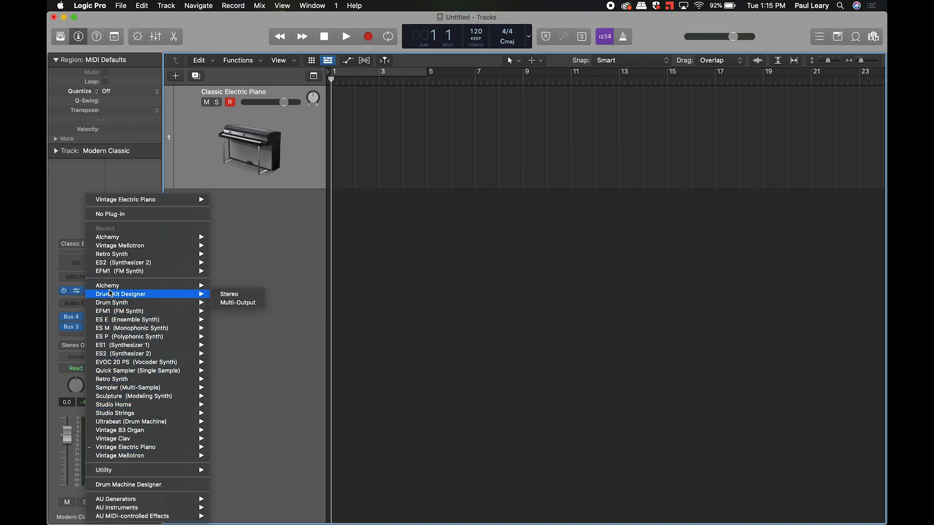
pyautogui.moveTo(119, 435)
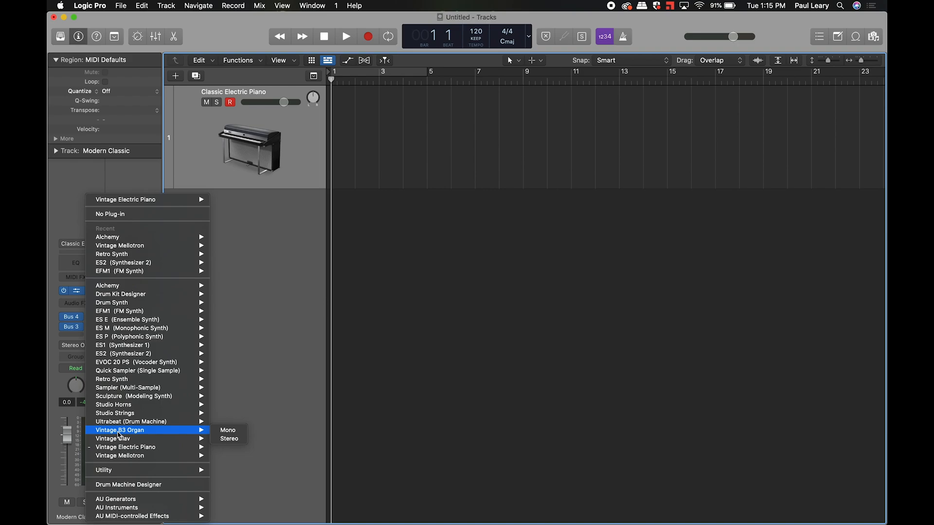
pyautogui.click(62, 211)
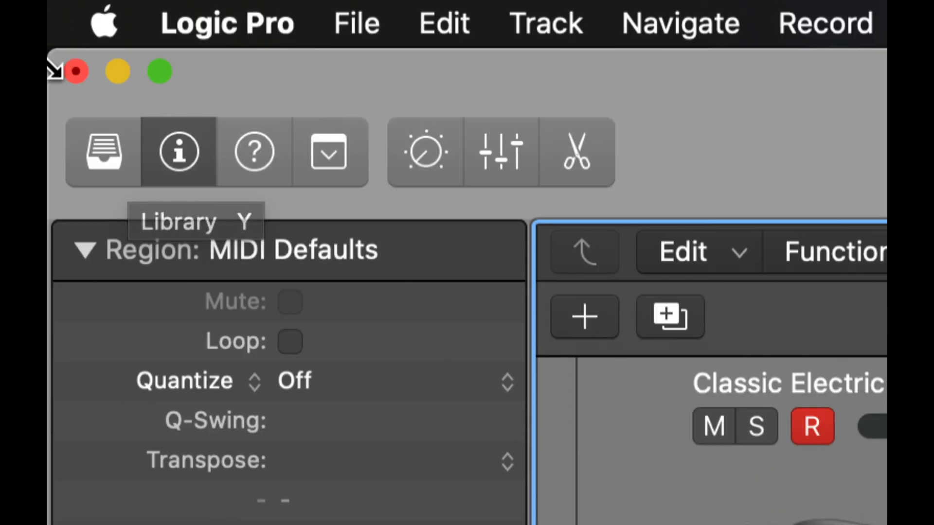
pyautogui.click(105, 153)
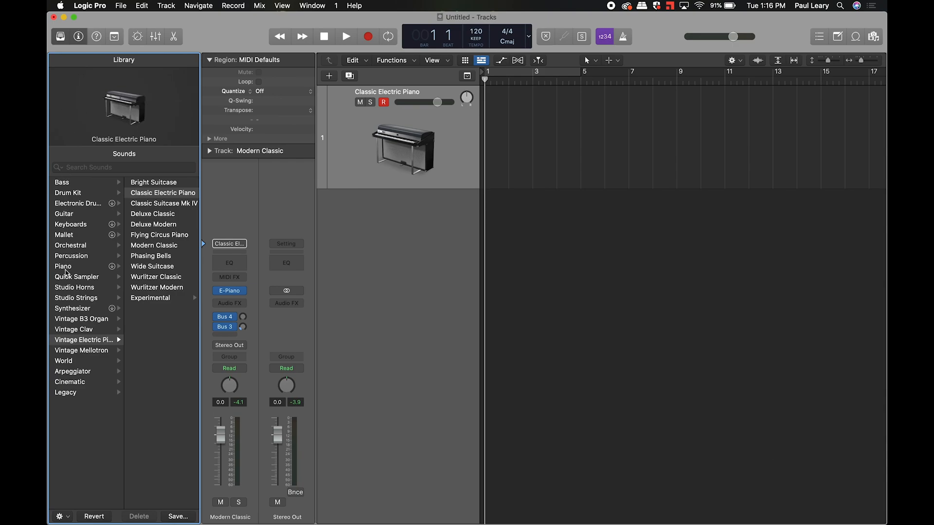
# - Browse the Library's sound categories and load the Cavernous Dreams patch from the Plucked synthesizer sounds
pyautogui.click(70, 298)
pyautogui.click(68, 277)
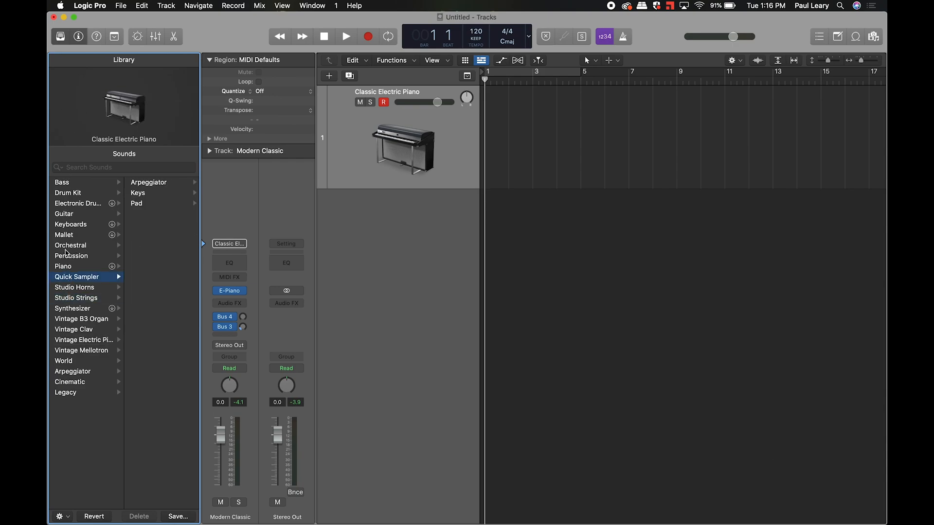
pyautogui.click(68, 246)
pyautogui.click(71, 258)
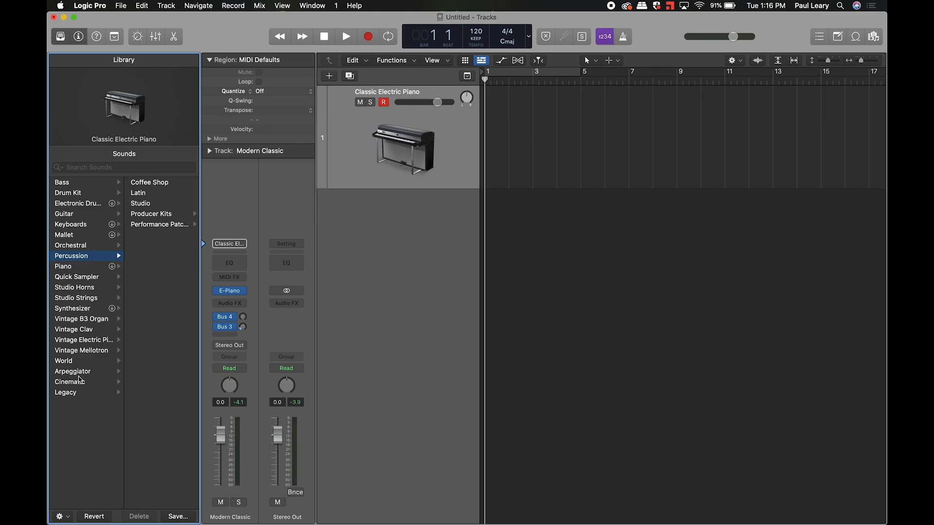
pyautogui.click(82, 309)
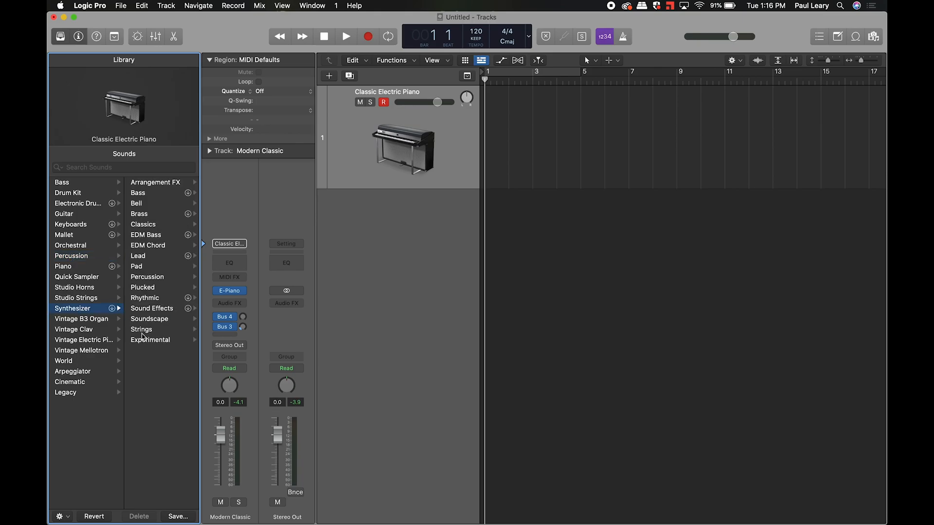
pyautogui.click(148, 288)
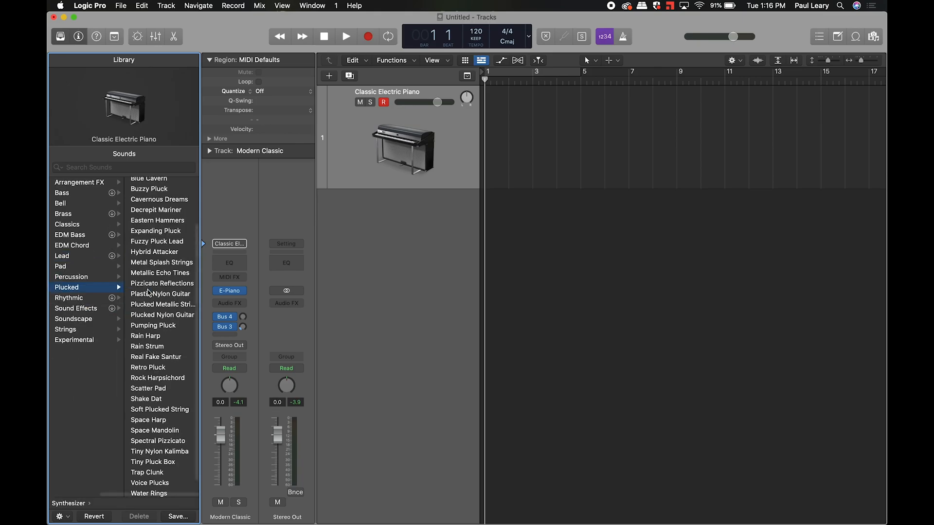
pyautogui.scroll(5, 144, 219)
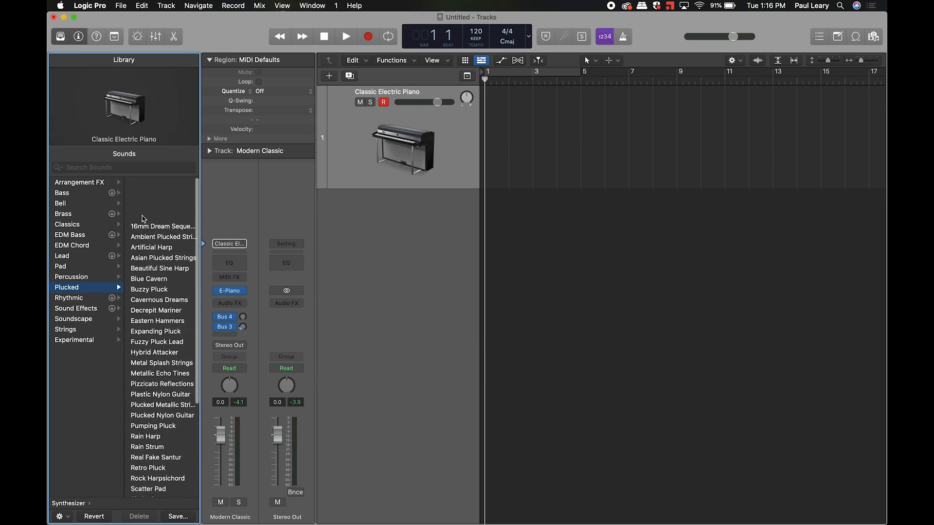
pyautogui.scroll(-3, 144, 219)
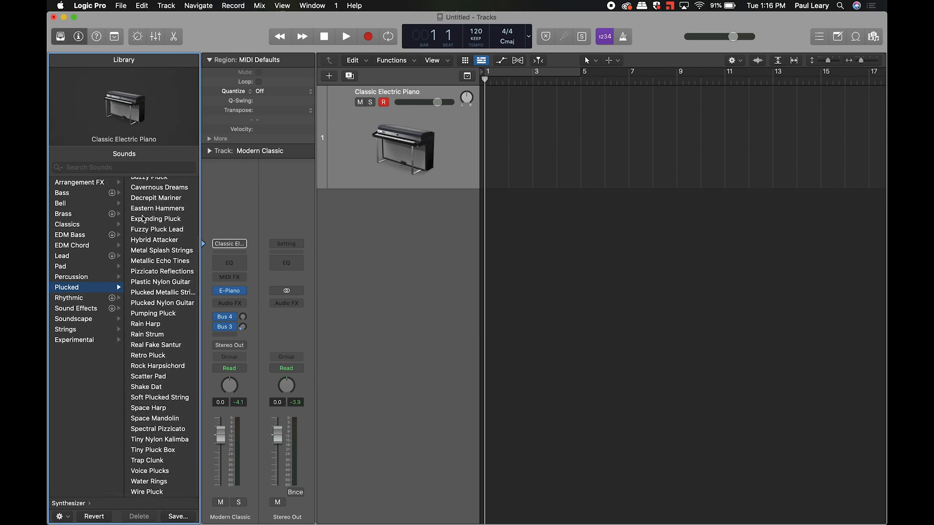
pyautogui.scroll(3, 144, 219)
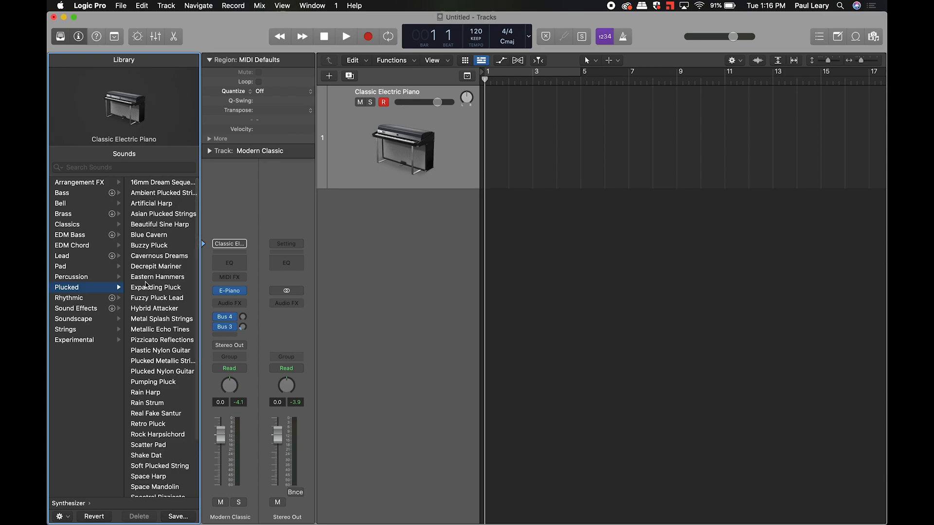
pyautogui.click(148, 258)
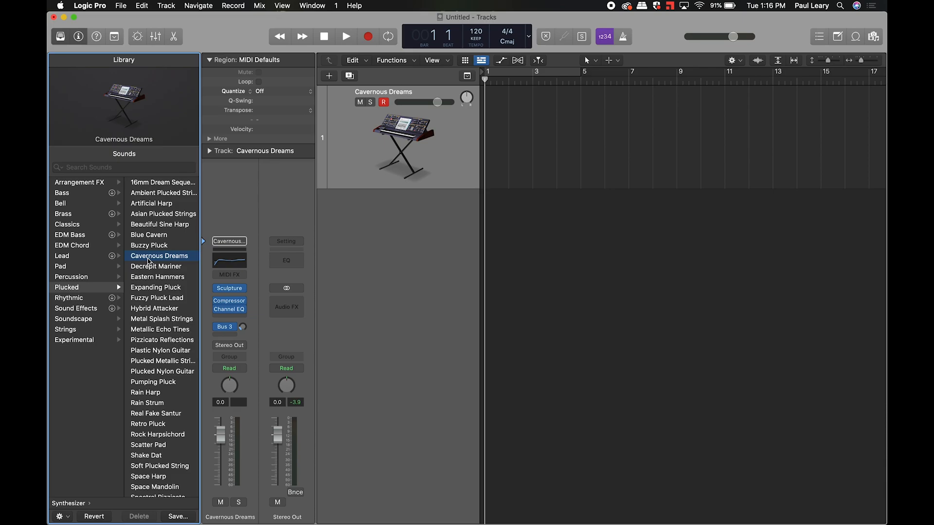
# - Inspect the Cavernous Dreams channel strip, view its Sculpture instrument and close the plug-in window
pyautogui.moveTo(218, 291)
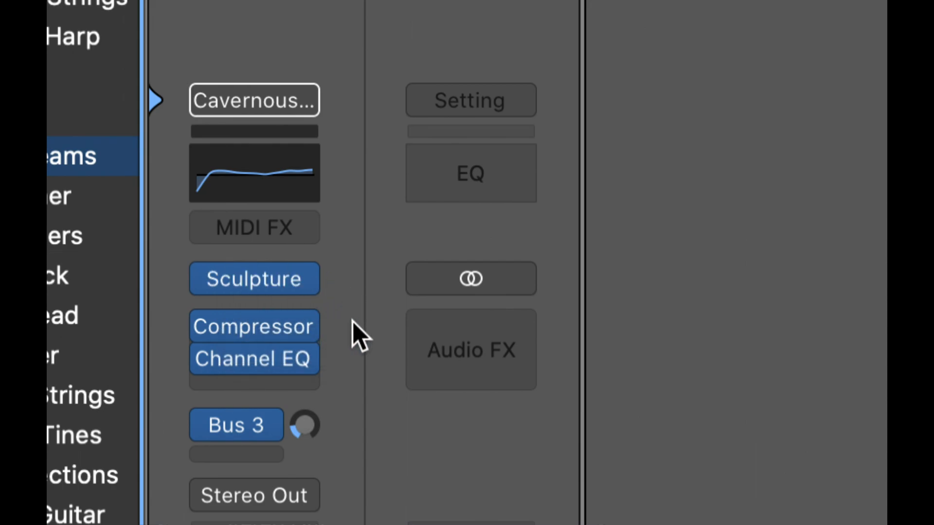
pyautogui.moveTo(263, 324)
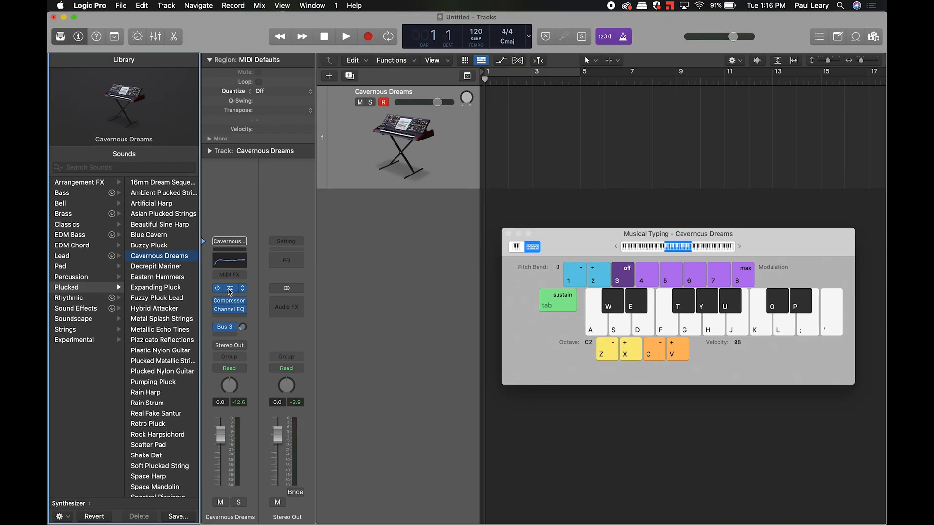
pyautogui.click(230, 290)
pyautogui.moveTo(511, 77)
pyautogui.mouseDown()
pyautogui.moveTo(313, 16)
pyautogui.moveTo(343, 55)
pyautogui.moveTo(325, 46)
pyautogui.mouseUp()
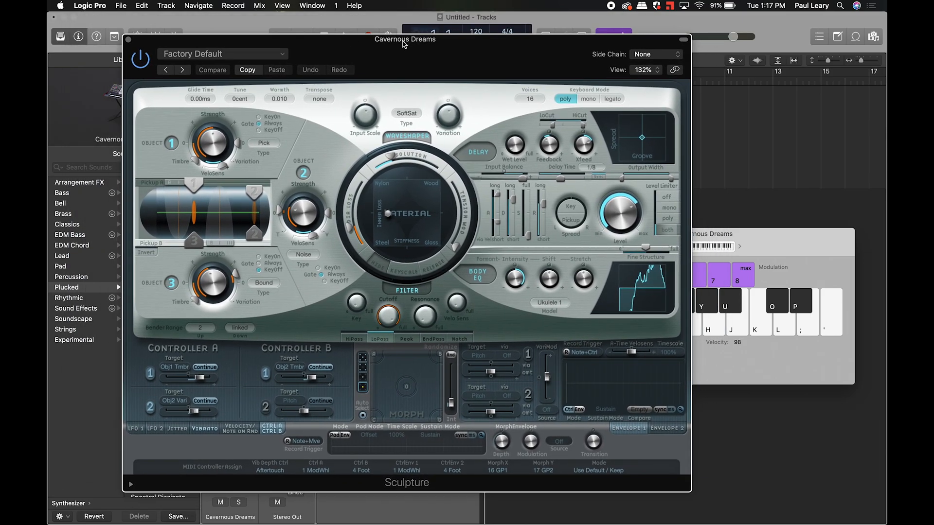
pyautogui.click(128, 40)
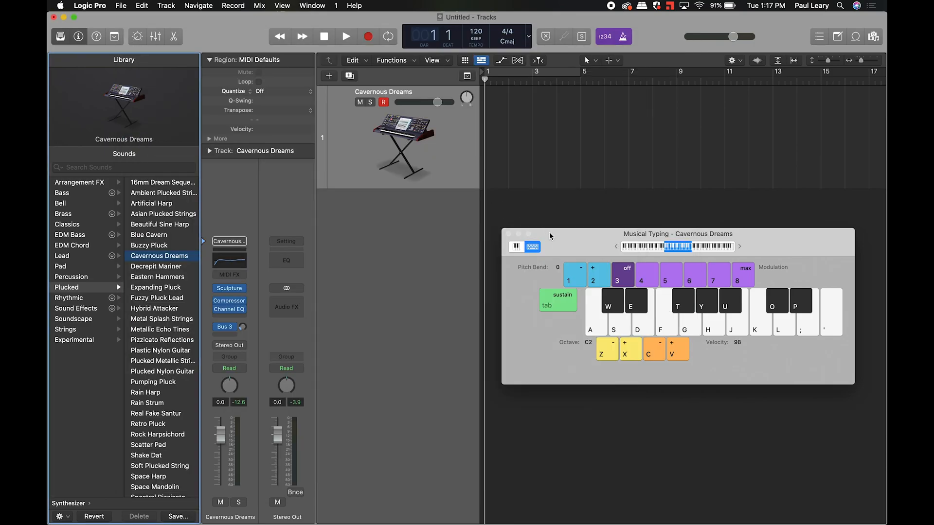
# - Replace the track's sound with the Steinway Grand Piano patch from the Library's Piano category
pyautogui.hscroll(-2, 145, 306)
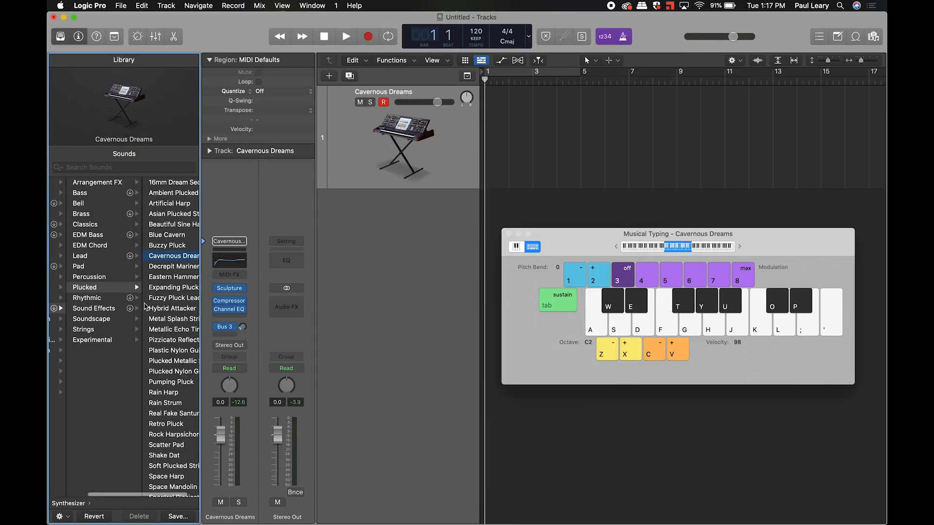
pyautogui.hscroll(-3, 145, 307)
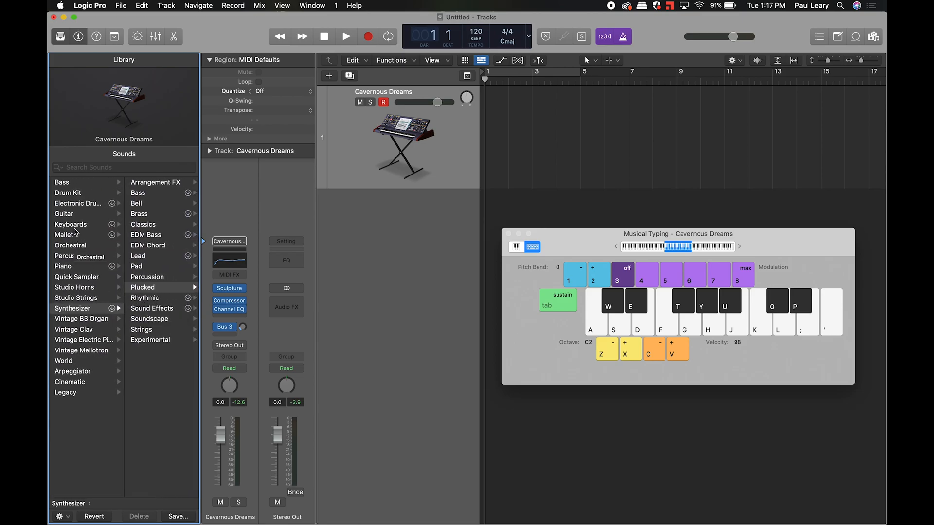
pyautogui.click(73, 267)
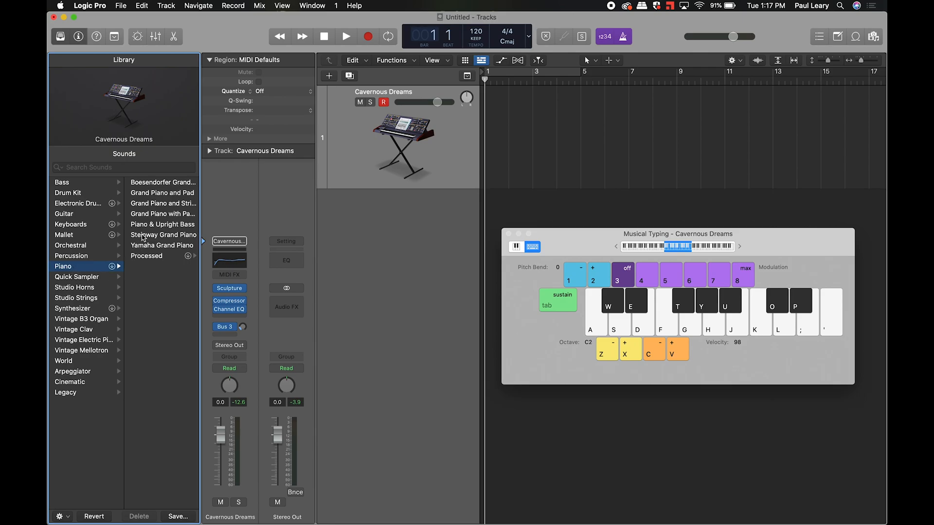
pyautogui.click(144, 236)
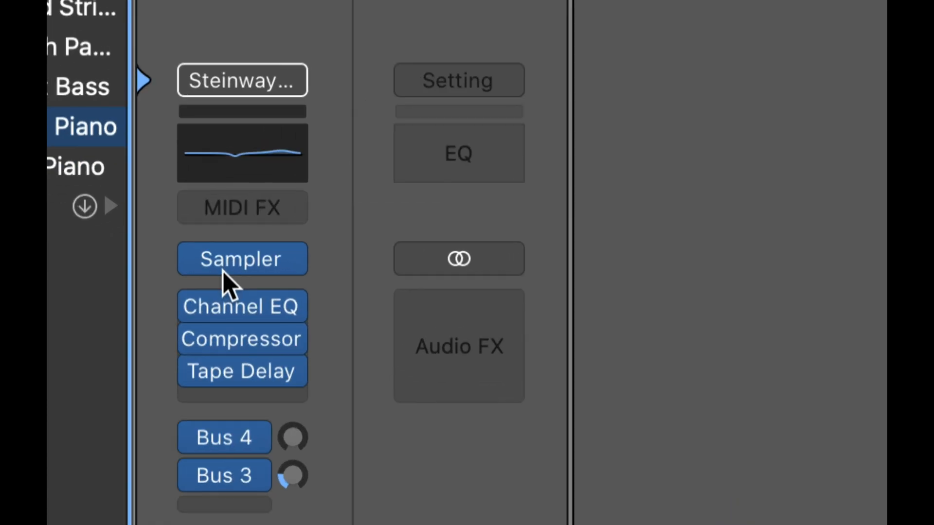
# - Check the Sampler and effects on the Steinway Grand Piano channel strip and audition the piano by playing notes with Musical Typing
pyautogui.moveTo(238, 263)
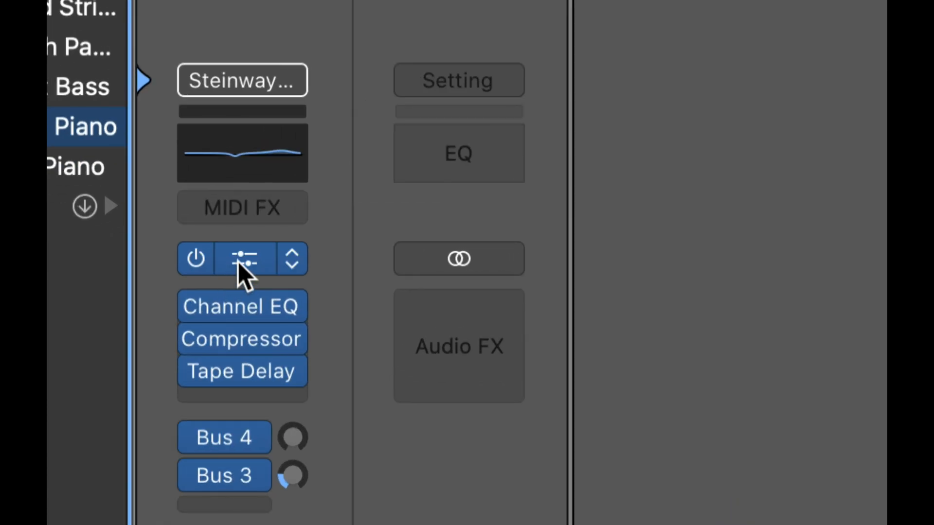
pyautogui.moveTo(242, 304)
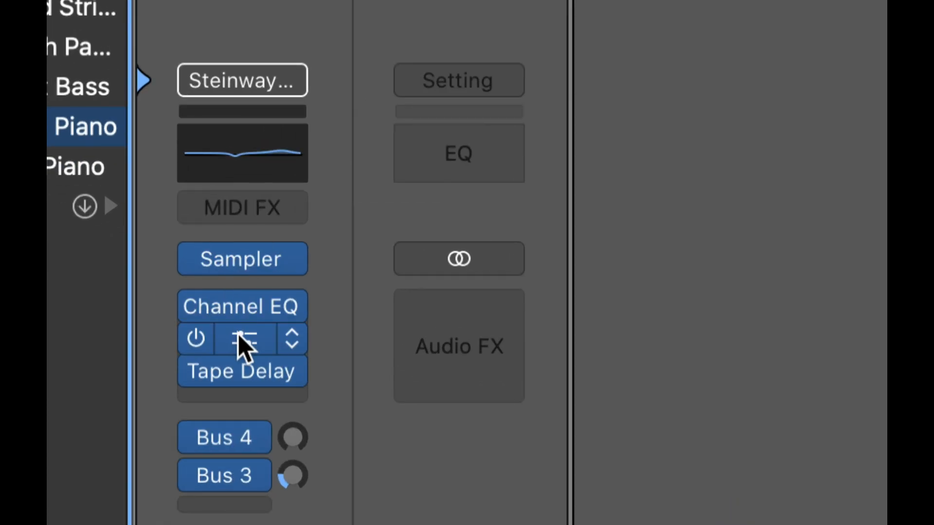
pyautogui.moveTo(242, 371)
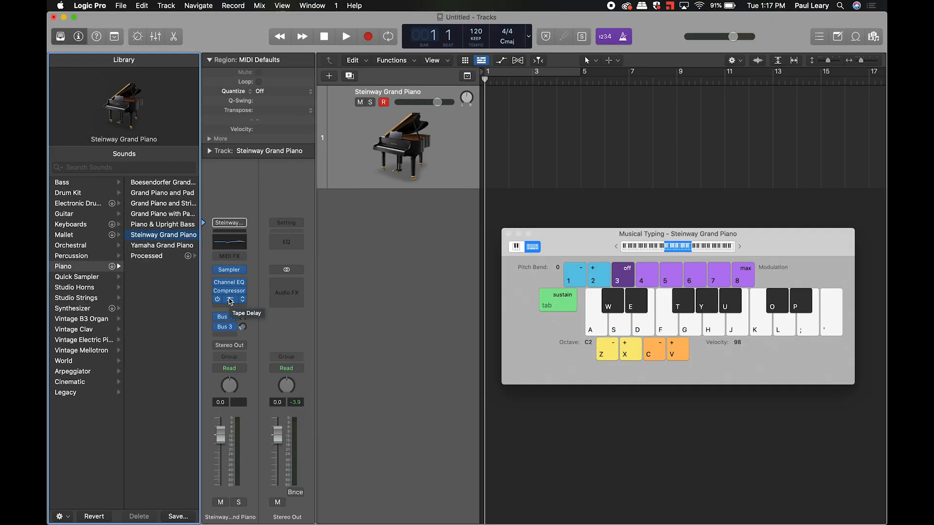
pyautogui.press('f')
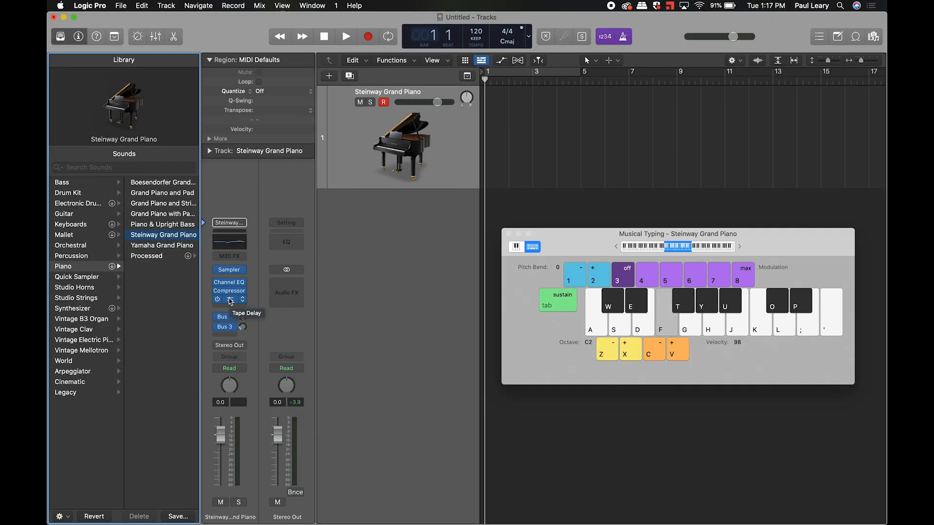
pyautogui.press('k')
pyautogui.press('l')
pyautogui.press(';')
pyautogui.press('j')
pyautogui.press('a')
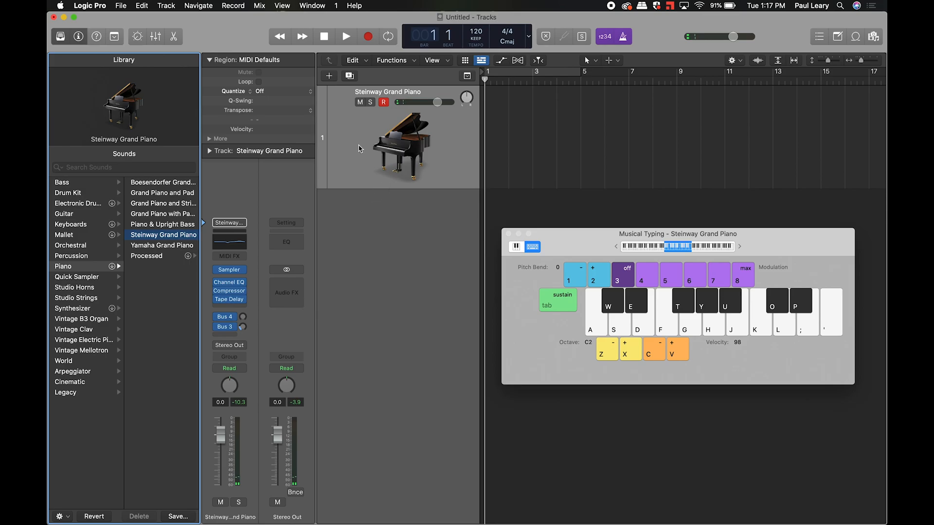
# - Add a new software instrument track below the Steinway Grand Piano track and increase its height
pyautogui.click(362, 156)
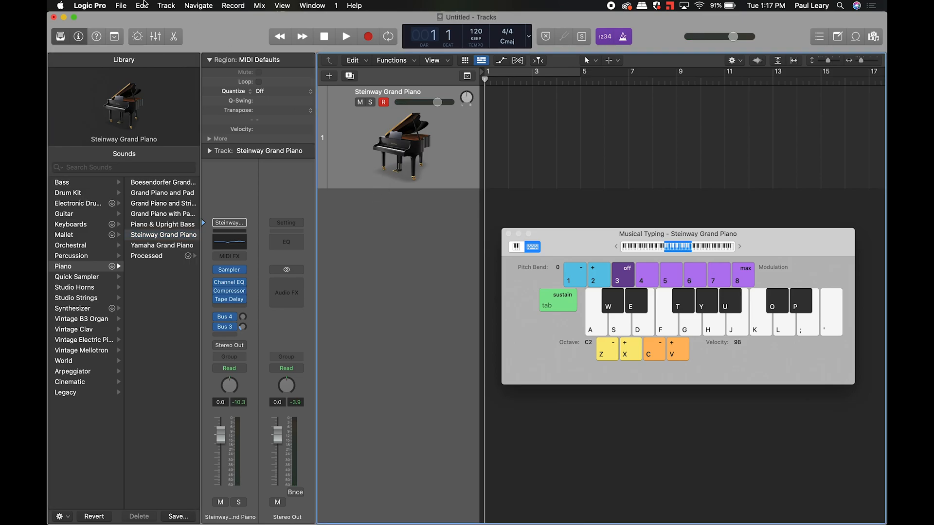
pyautogui.click(166, 5)
pyautogui.click(177, 37)
pyautogui.moveTo(388, 213); pyautogui.dragTo(389, 284)
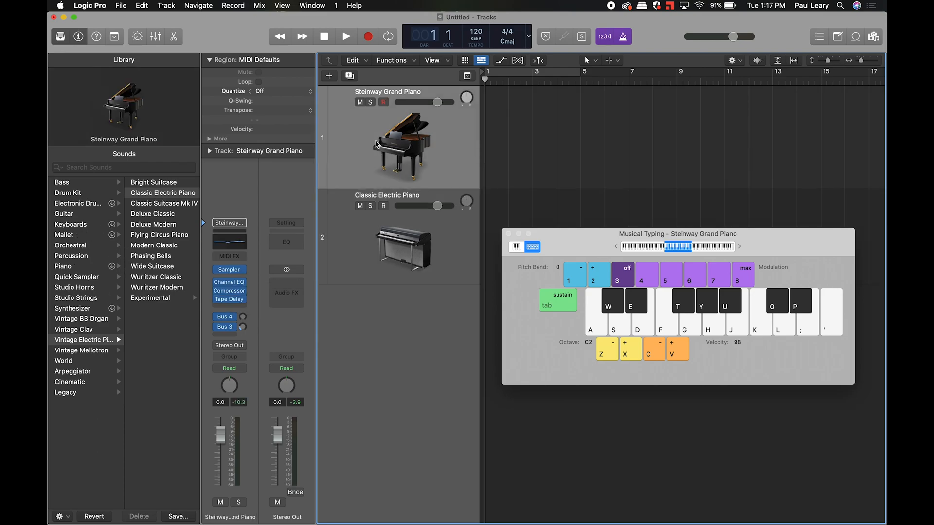
# - Select and record-enable the Steinway Grand Piano track, and set the project tempo to 100
pyautogui.click(378, 144)
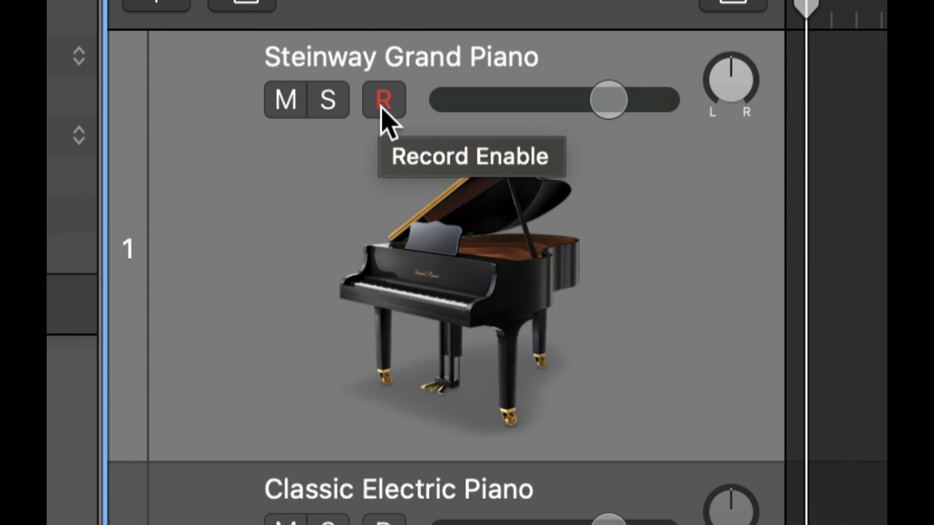
pyautogui.click(382, 101)
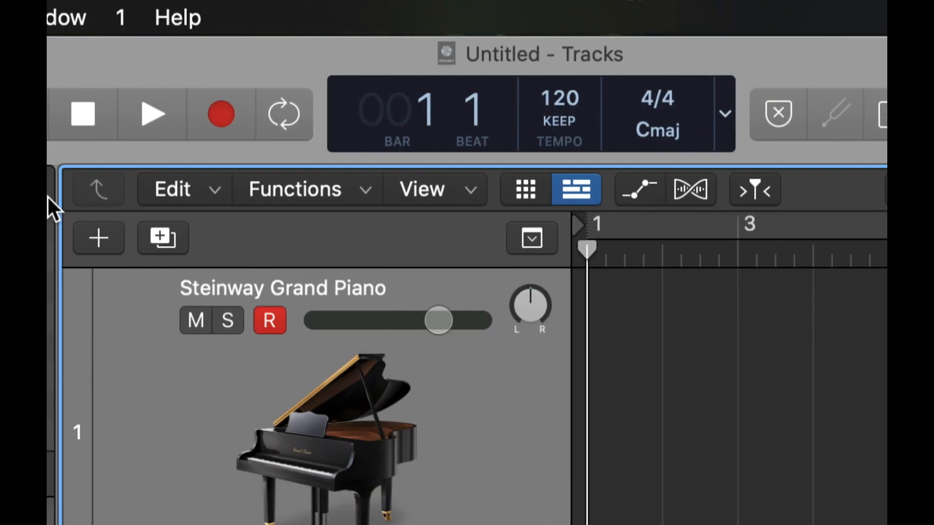
pyautogui.doubleClick(570, 98)
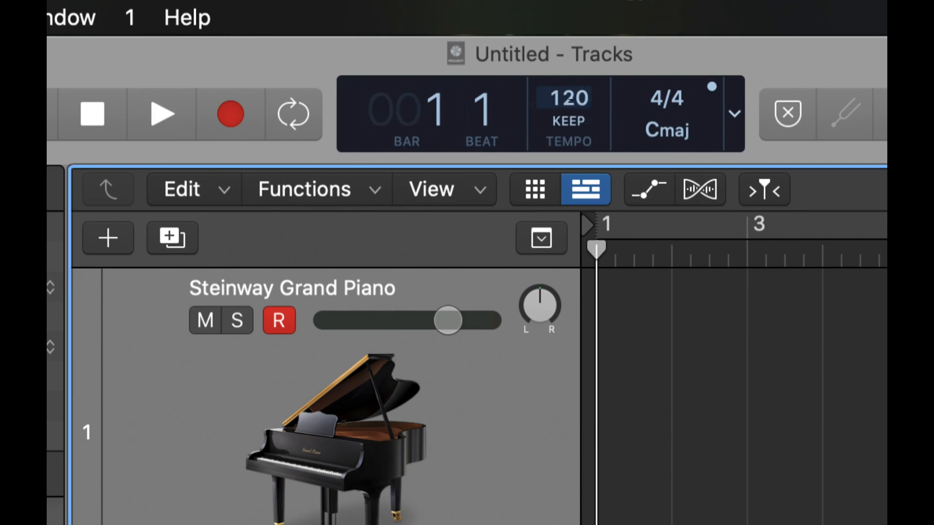
pyautogui.write('100')
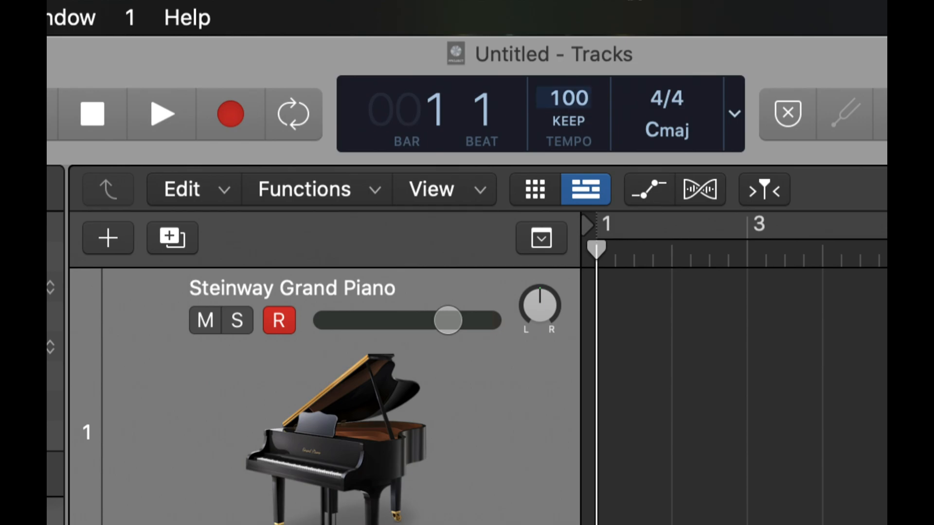
pyautogui.press('Return')
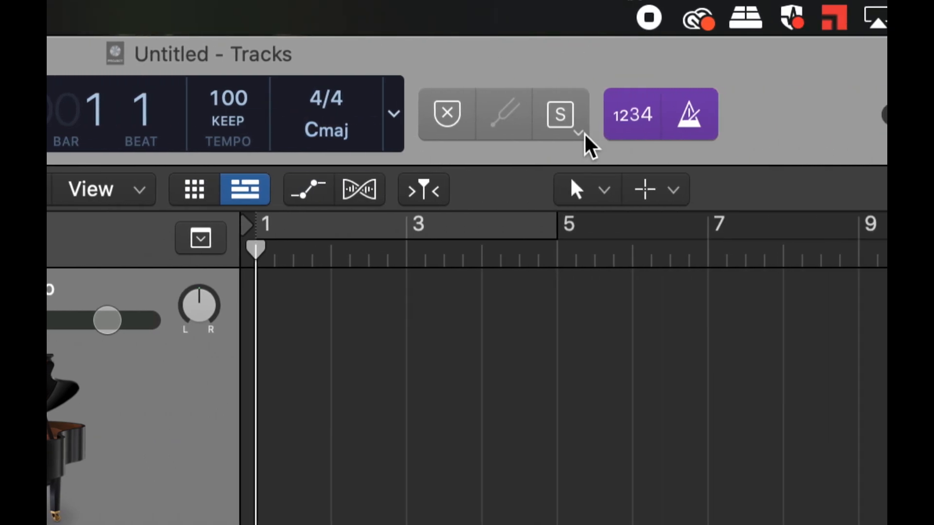
# - Try out the count-in and metronome click settings by switching each off and back on
pyautogui.click(638, 126)
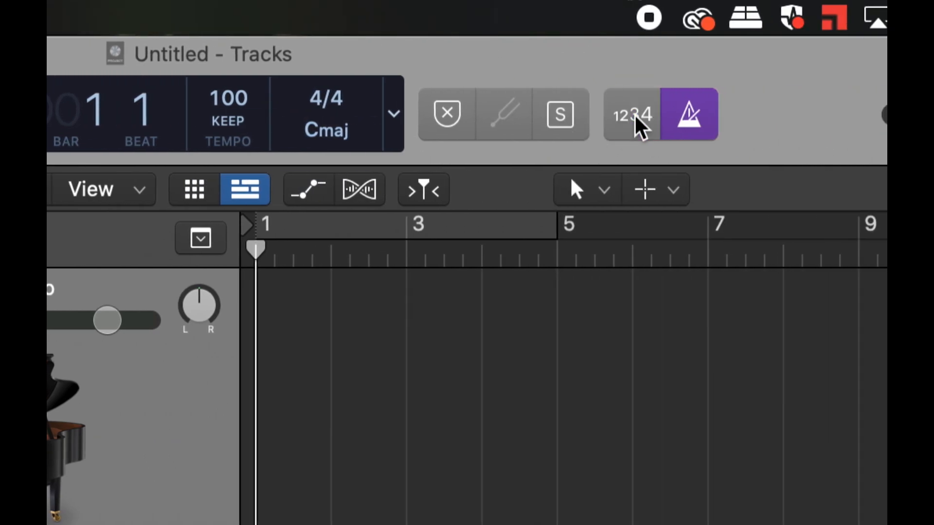
pyautogui.click(637, 125)
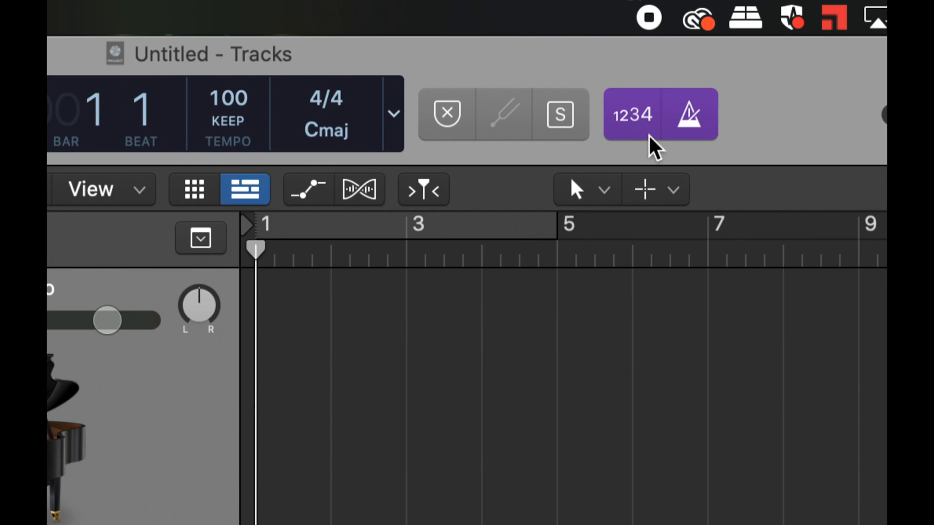
pyautogui.click(651, 136)
pyautogui.click(651, 135)
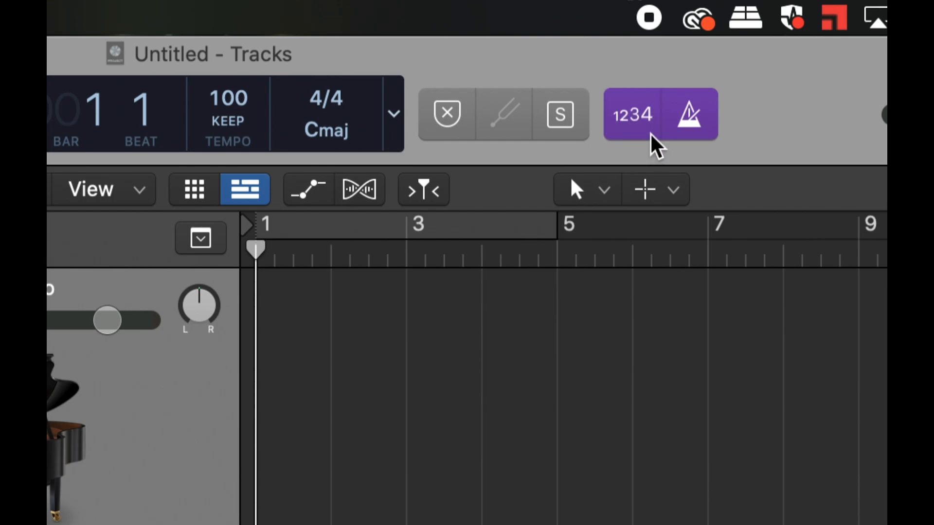
pyautogui.click(628, 125)
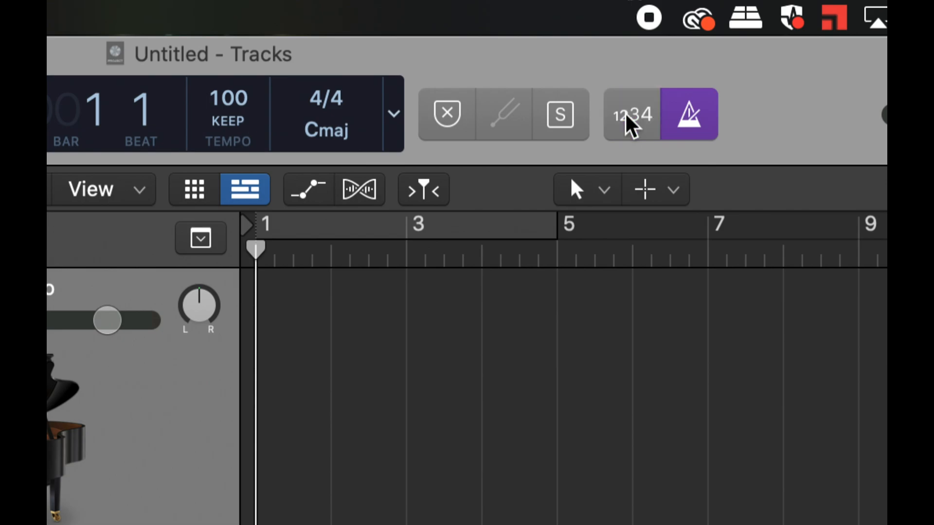
pyautogui.click(688, 118)
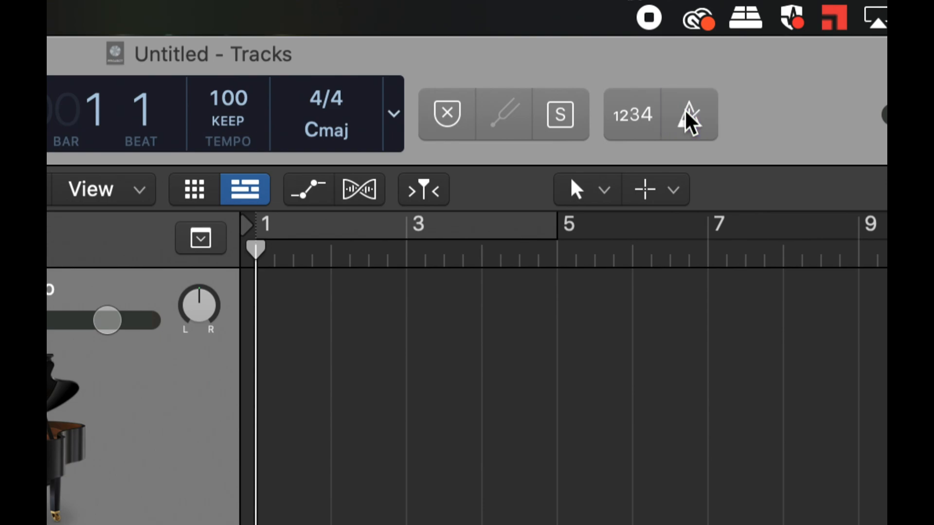
pyautogui.click(688, 119)
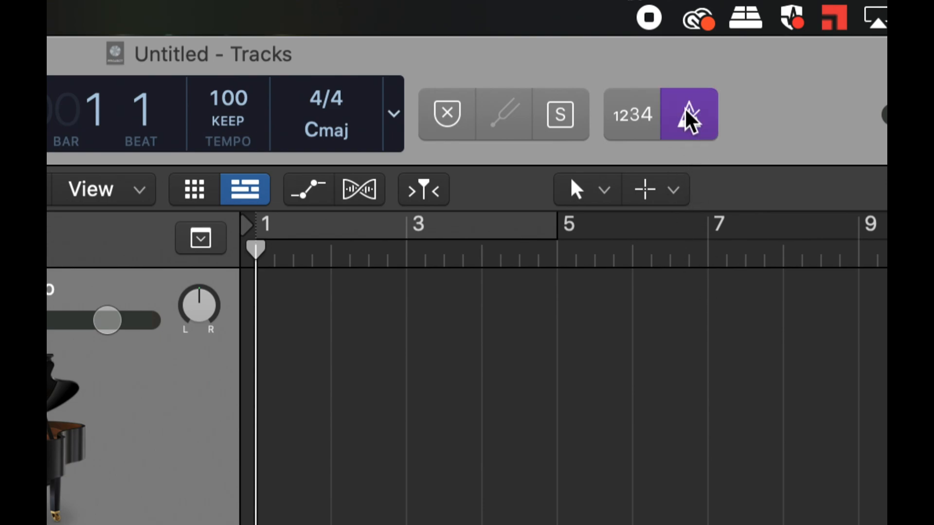
pyautogui.click(627, 119)
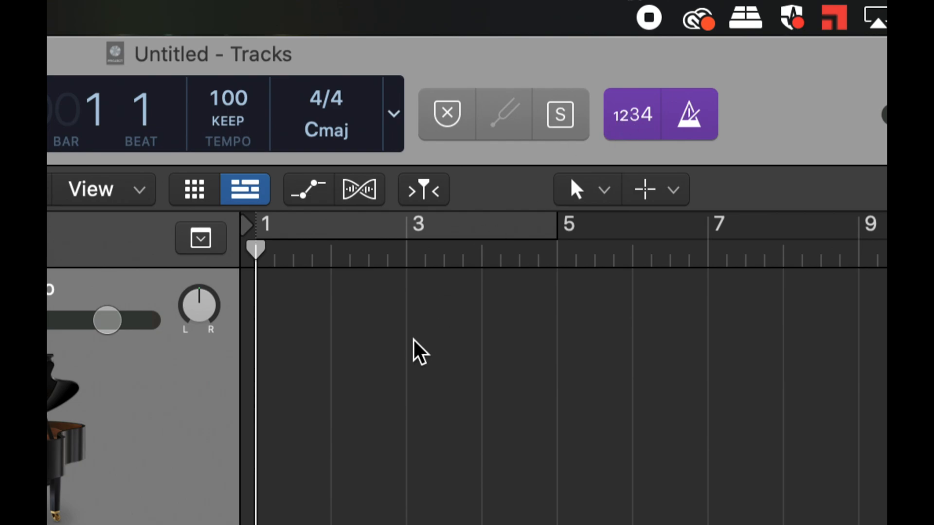
# - Show Musical Typing, switch to the Classic Electric Piano track, and return to the Steinway Grand Piano track for recording
pyautogui.press('super+k')
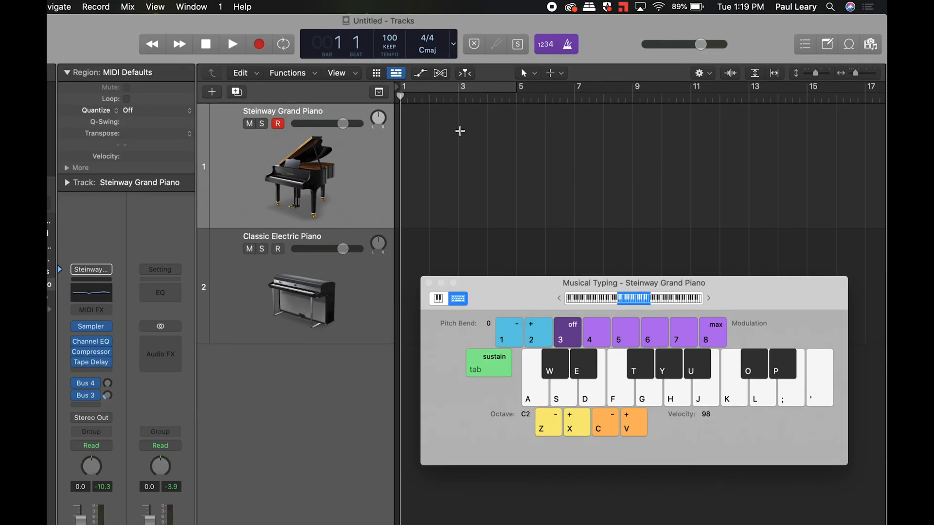
pyautogui.click(364, 177)
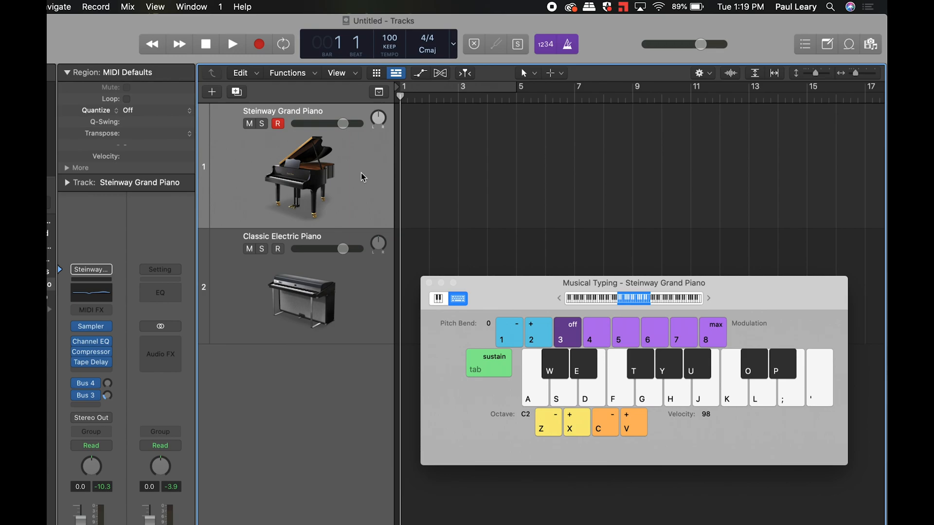
pyautogui.click(361, 318)
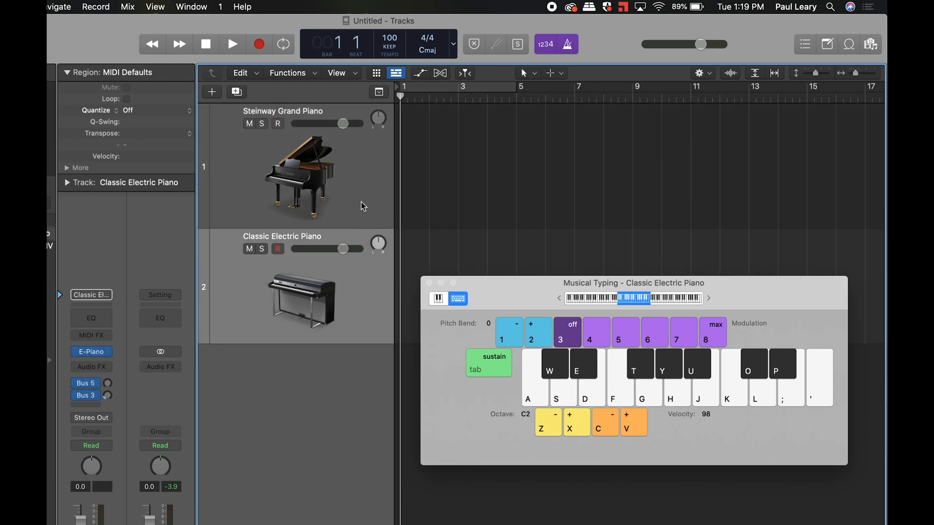
pyautogui.click(363, 207)
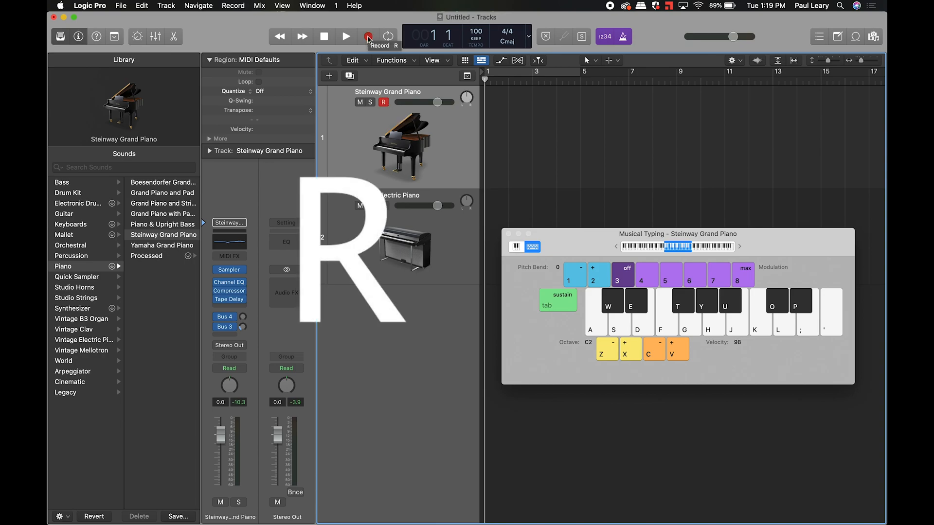
# - Record a four-bar MIDI part of melody and low chord notes on the Steinway Grand Piano track using Musical Typing
pyautogui.click(368, 37)
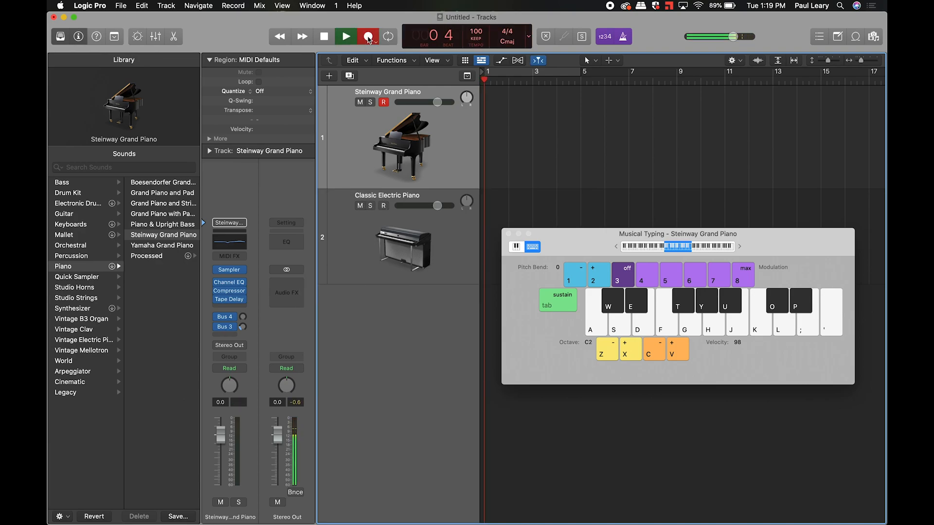
pyautogui.press('f')
pyautogui.press('k')
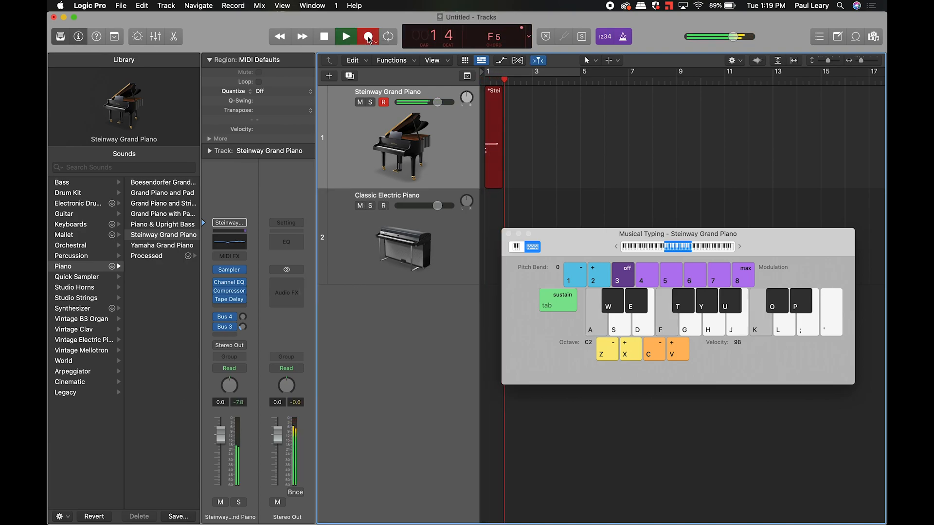
pyautogui.press('l')
pyautogui.press('k')
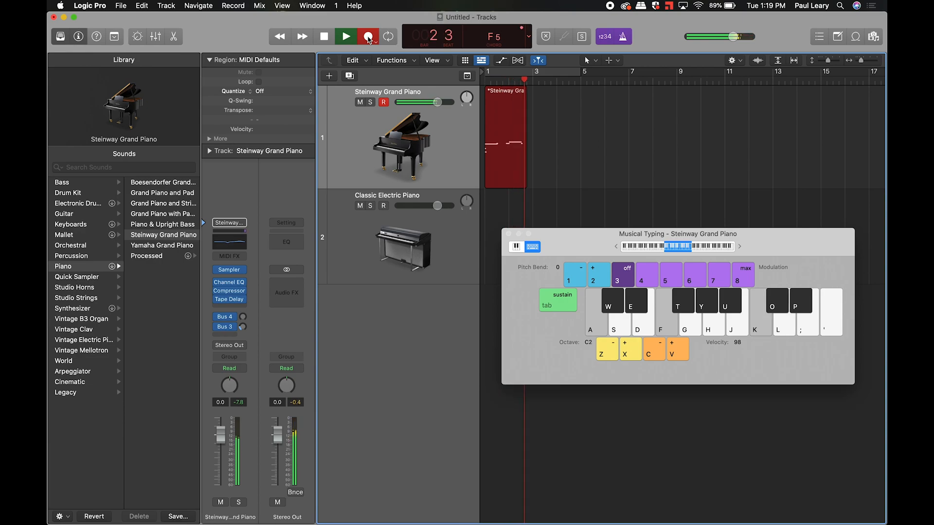
pyautogui.press('a')
pyautogui.press('g')
pyautogui.press('j')
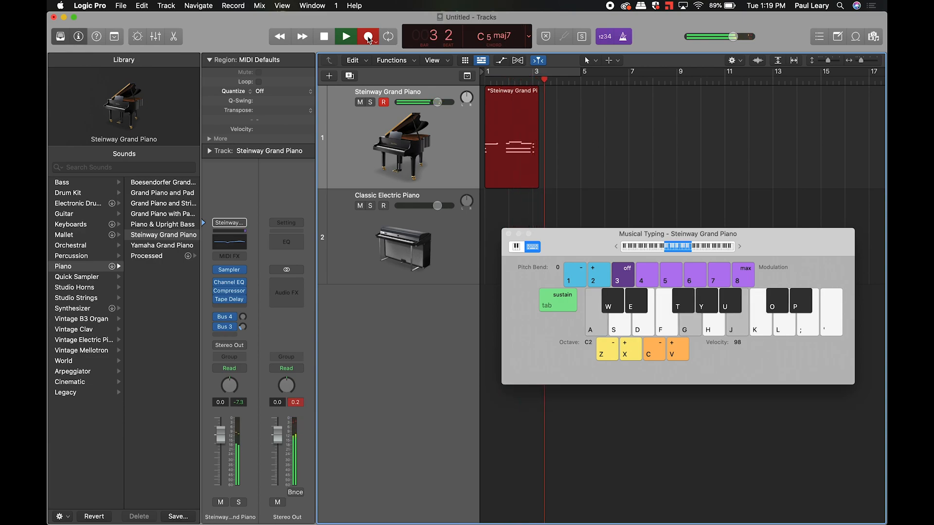
pyautogui.press('k')
pyautogui.press('l')
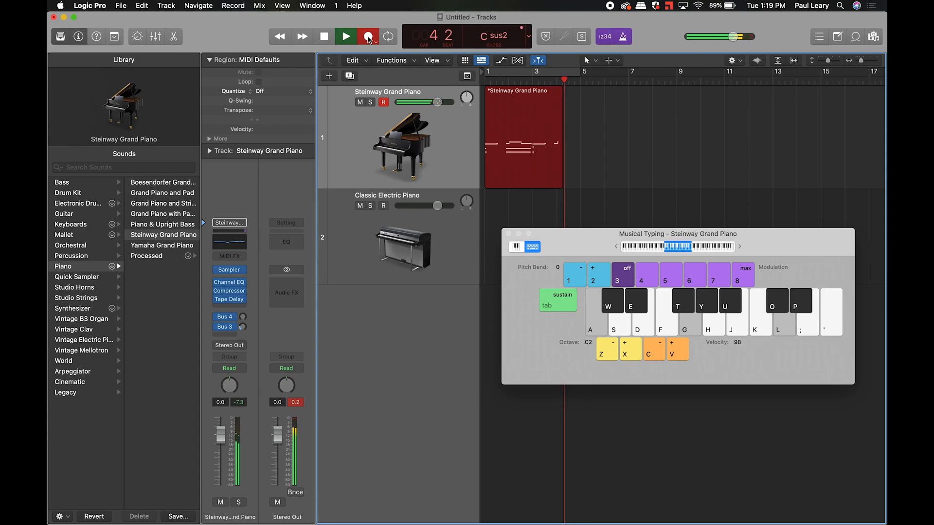
pyautogui.press(';')
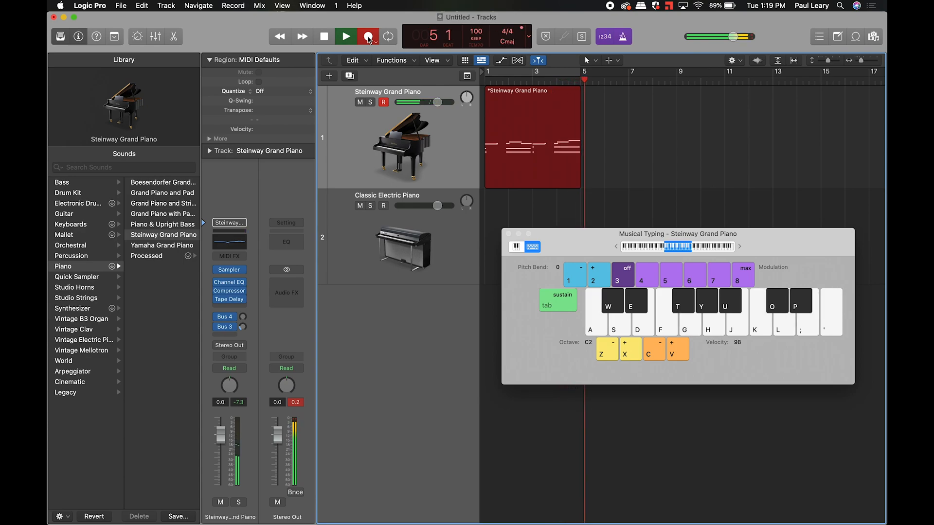
pyautogui.press('space')
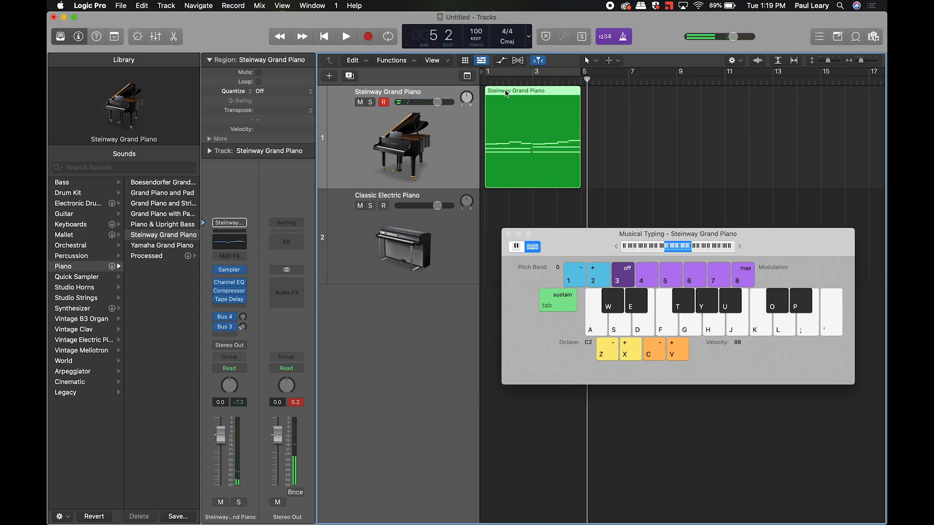
# - Enable the cycle range over bars 1 to 4, close Musical Typing, and play back the recording with the metronome click switched off
pyautogui.click(524, 73)
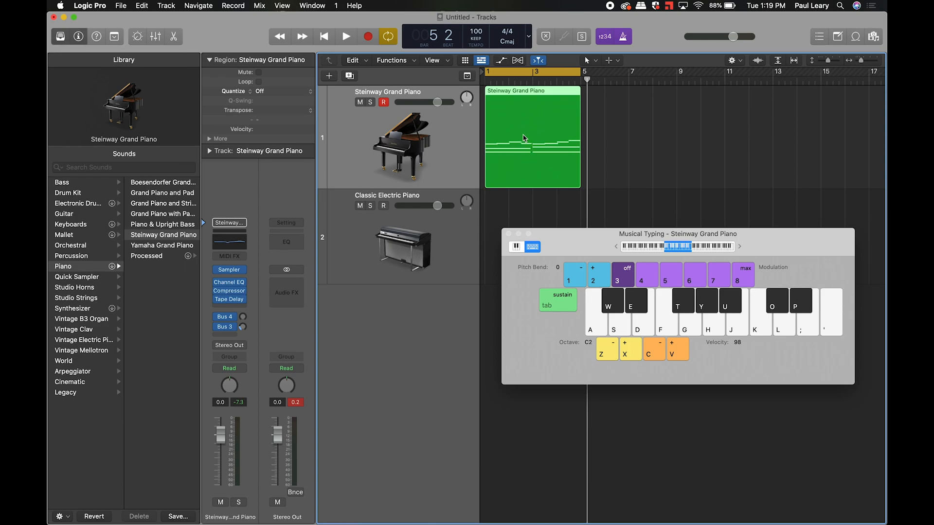
pyautogui.click(509, 235)
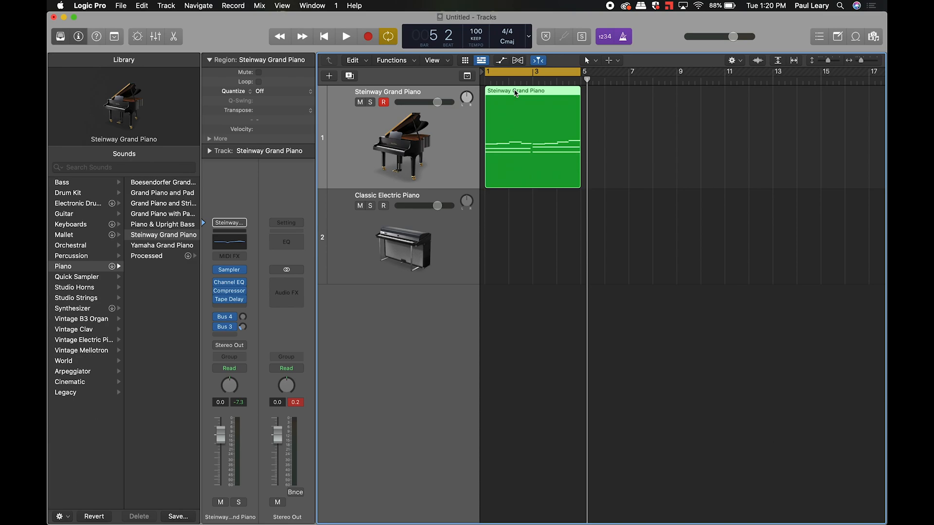
pyautogui.press('space')
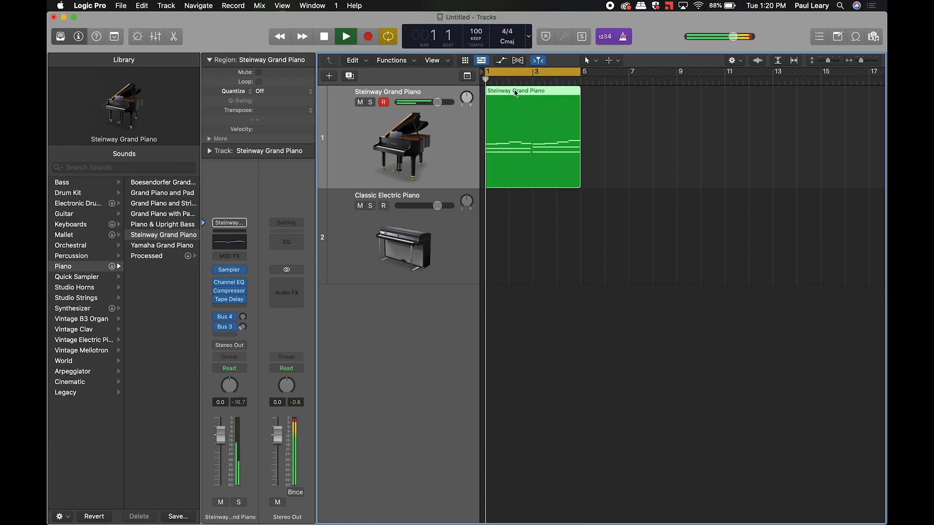
pyautogui.click(624, 38)
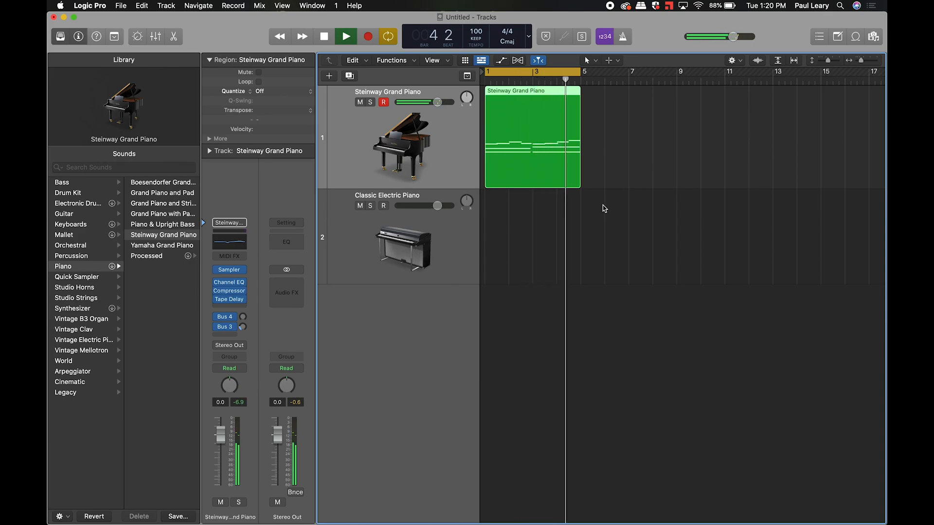
pyautogui.press('space')
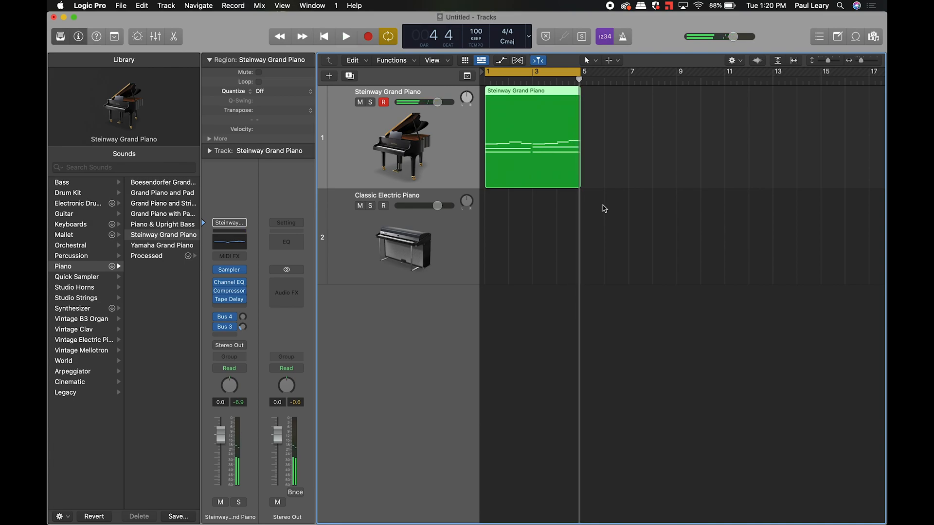
# - Look through the recorded piano region's notes in the Piano Roll below the tracks, and close that editor again
pyautogui.doubleClick(528, 92)
pyautogui.scroll(-5, 578, 442)
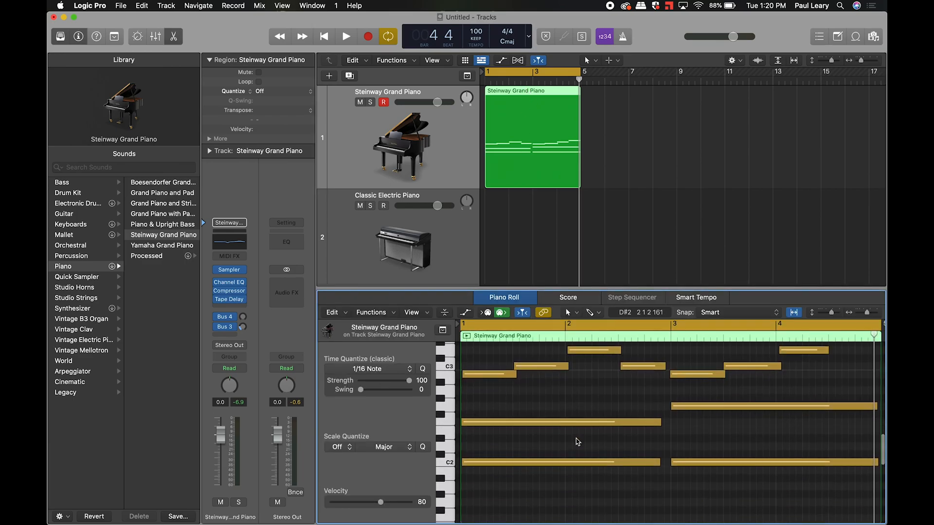
pyautogui.scroll(3, 577, 442)
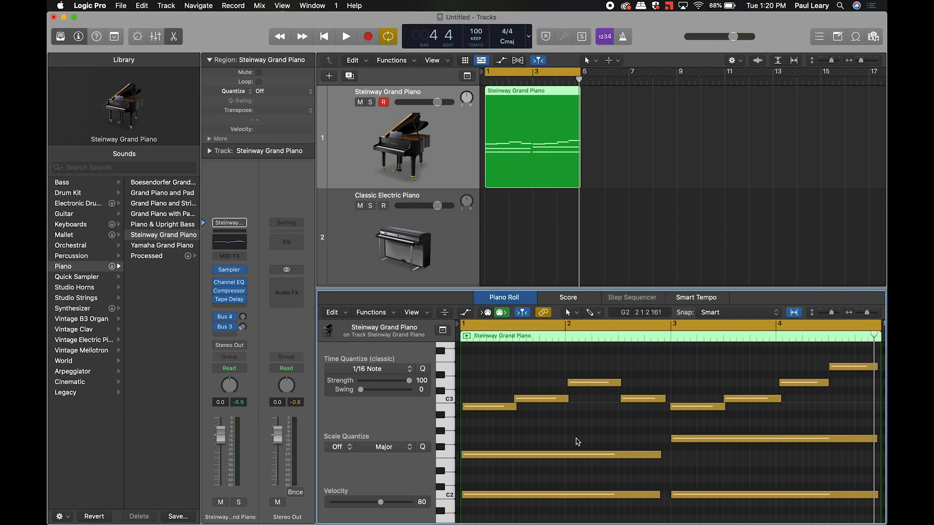
pyautogui.moveTo(542, 288); pyautogui.dragTo(572, 523)
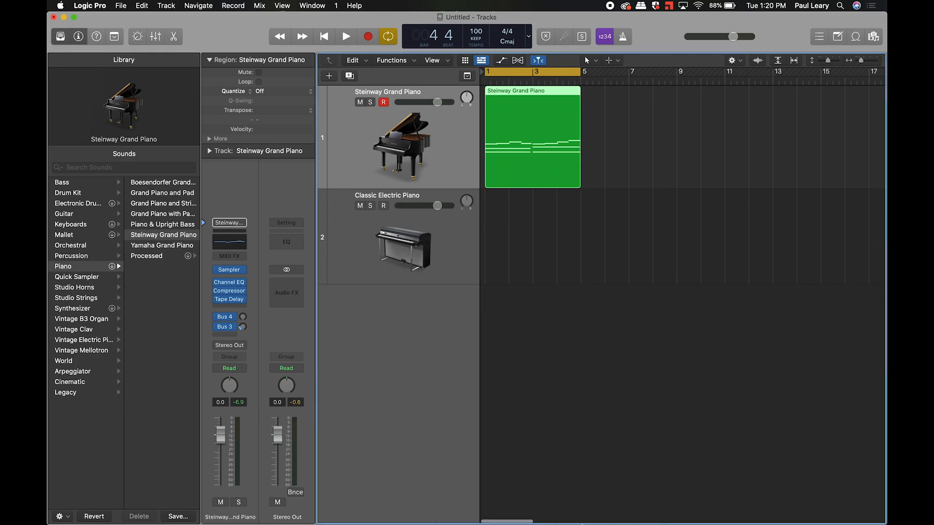
pyautogui.click(566, 290)
pyautogui.click(521, 99)
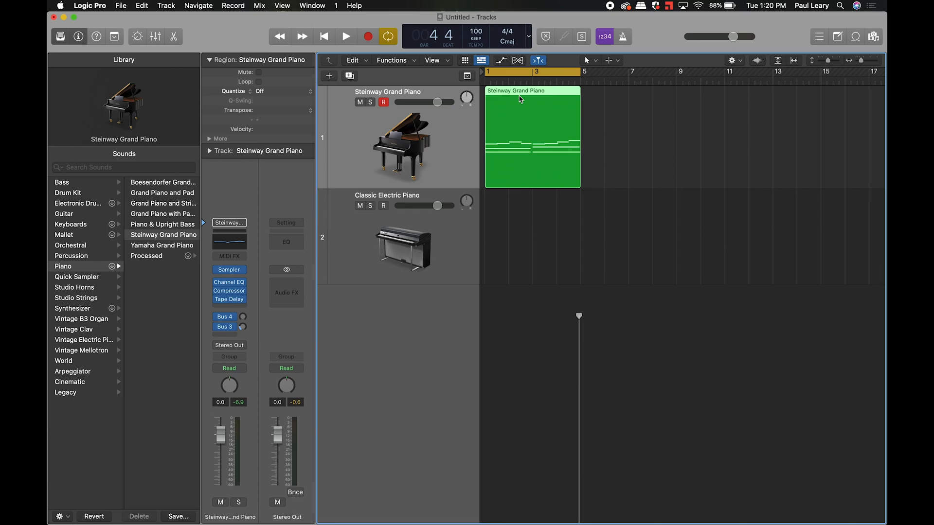
# - Open the piano region in a separate Piano Roll window, enlarge the window, and look over the full note range
pyautogui.click(325, 6)
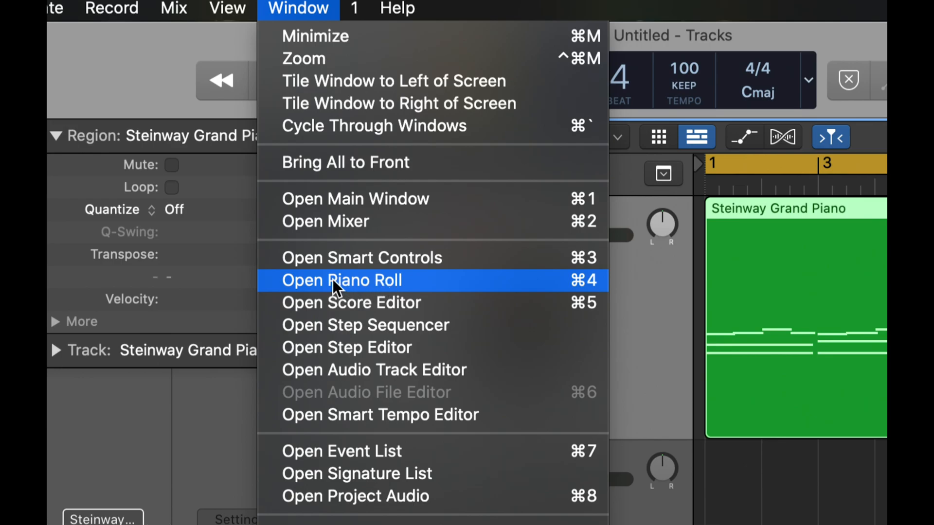
pyautogui.click(347, 280)
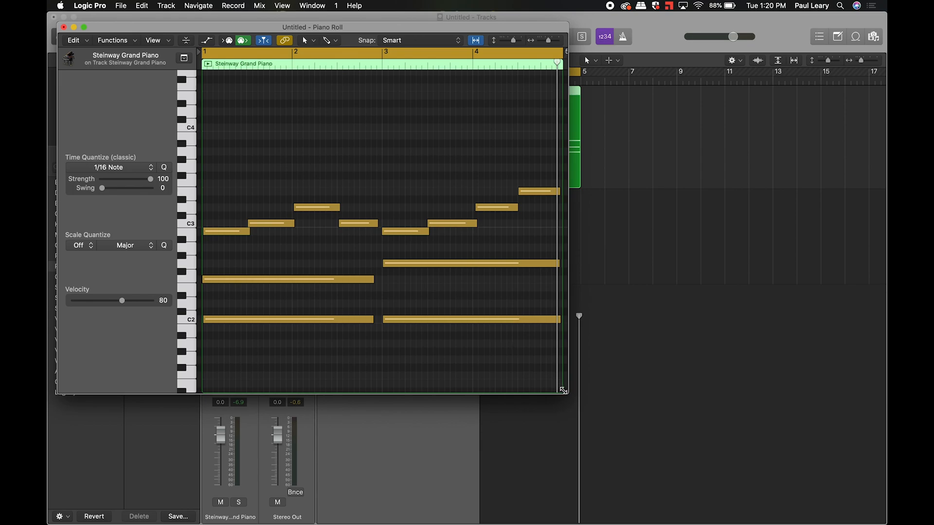
pyautogui.moveTo(566, 392); pyautogui.dragTo(819, 452)
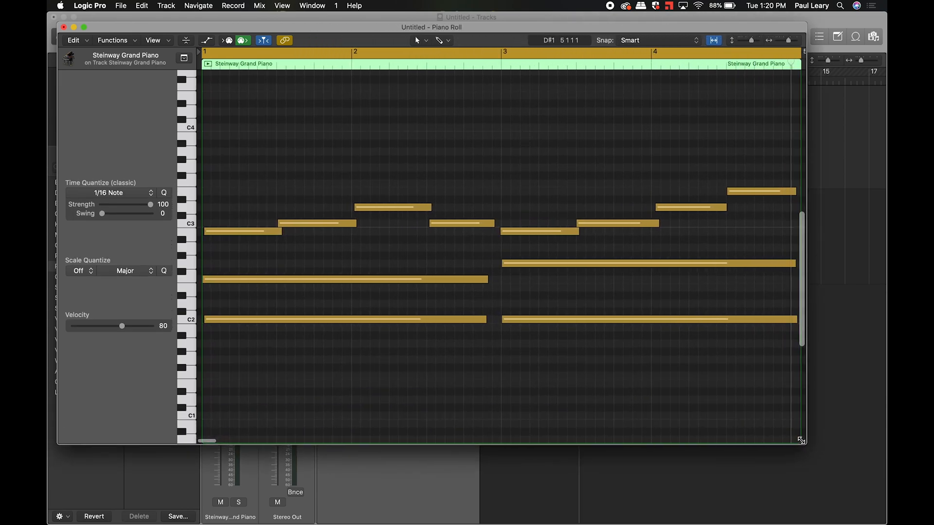
pyautogui.scroll(-6, 439, 277)
pyautogui.scroll(13, 438, 277)
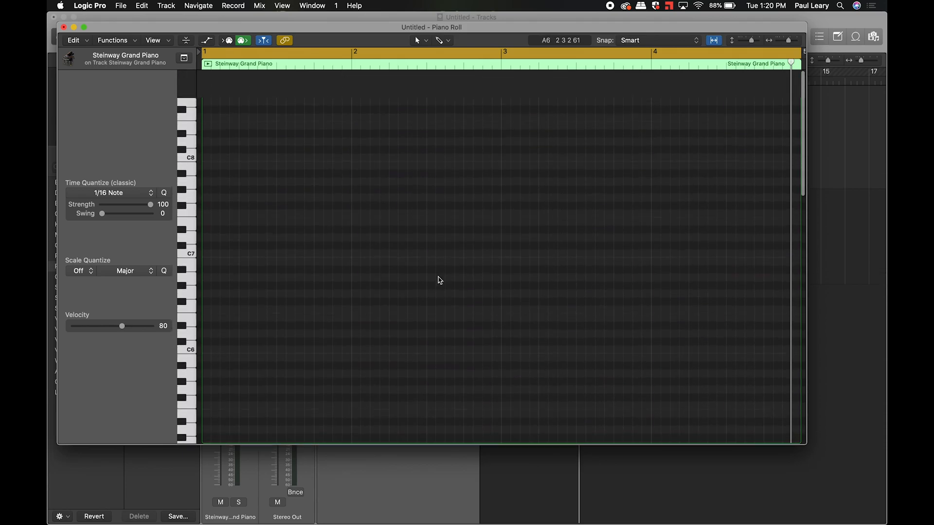
pyautogui.scroll(-6, 439, 277)
pyautogui.scroll(-4, 440, 280)
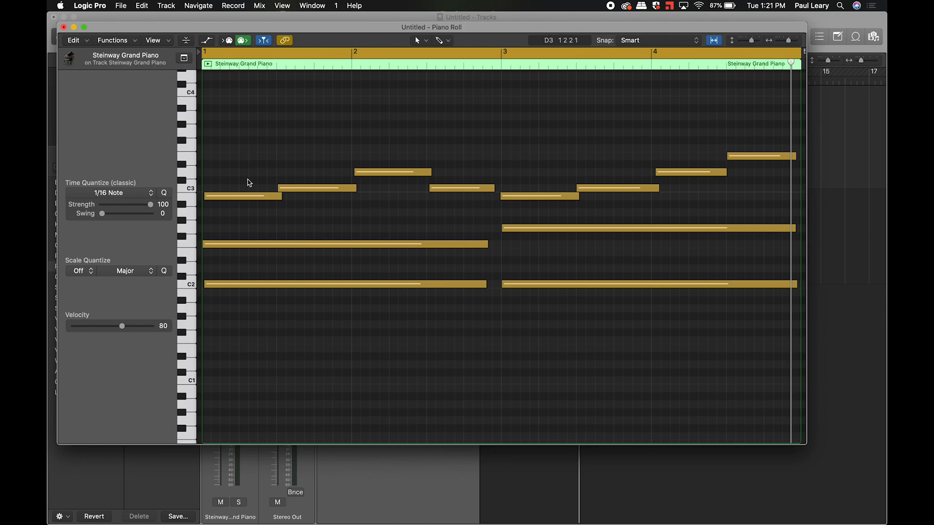
# - Audition the first melody note, deselect it, and choose the Pointer Tool from the Piano Roll's tools
pyautogui.click(247, 197)
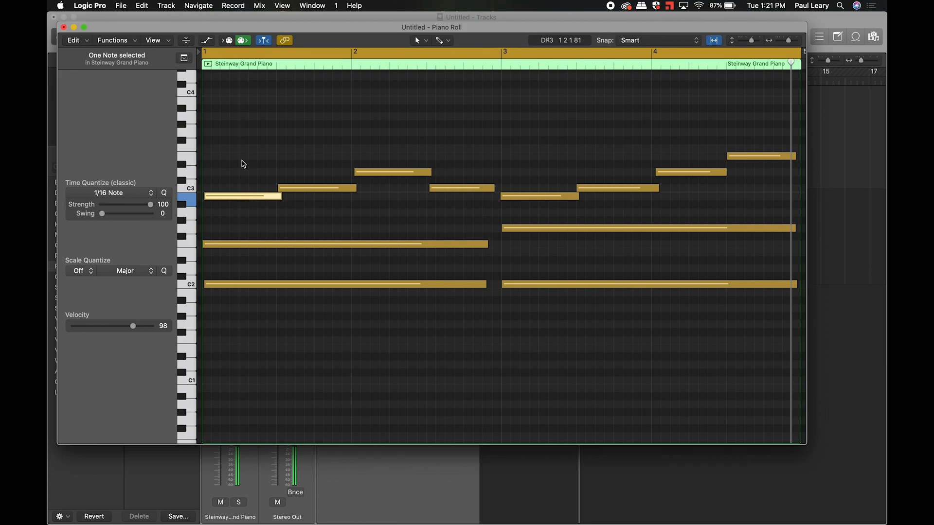
pyautogui.click(243, 163)
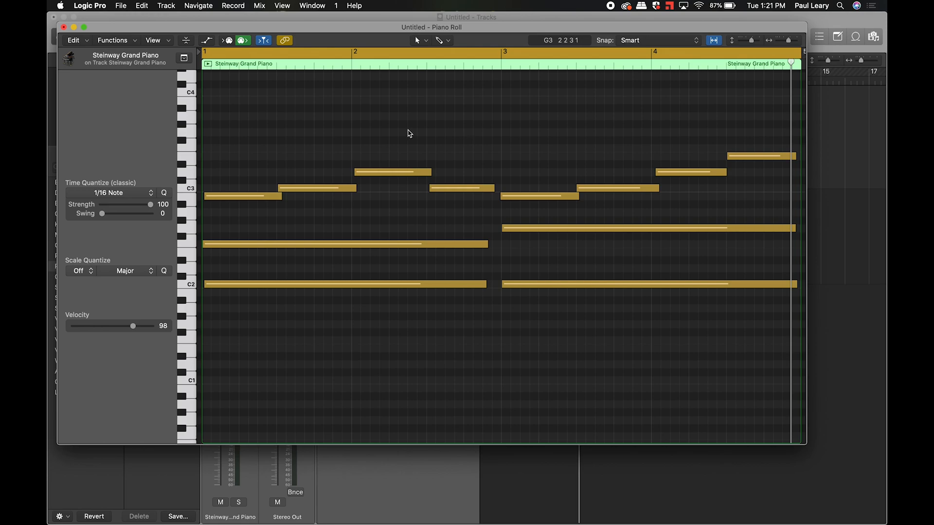
pyautogui.press('t')
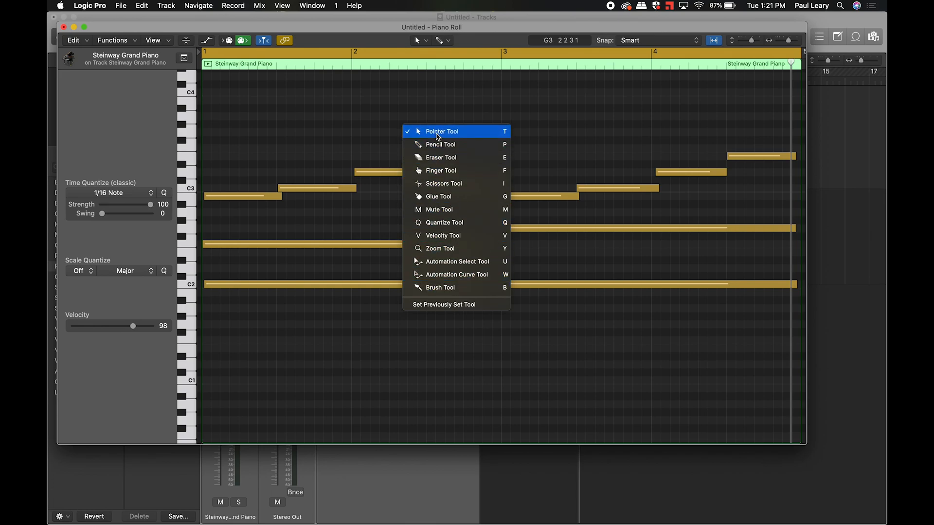
pyautogui.click(439, 132)
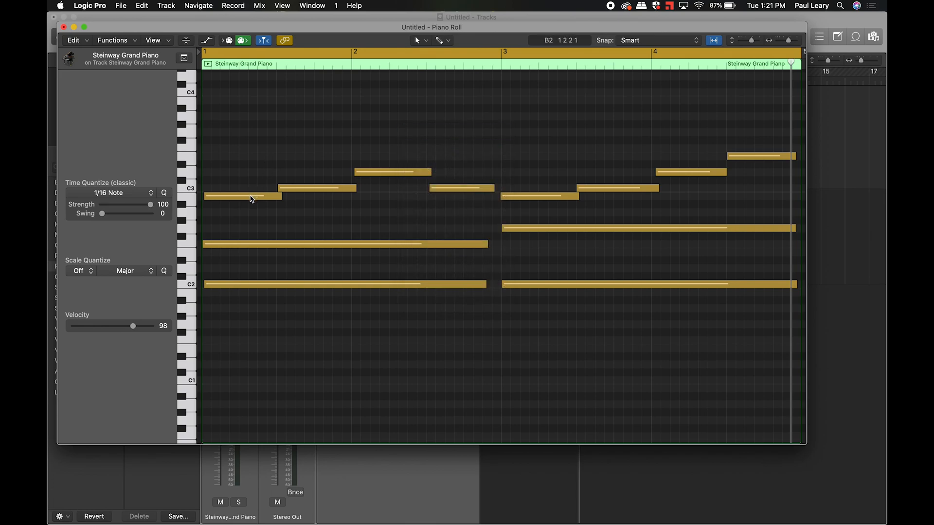
# - Try deleting the first melody note in the Piano Roll, and undo the deletion
pyautogui.click(250, 197)
pyautogui.moveTo(250, 199)
pyautogui.mouseDown()
pyautogui.moveTo(253, 219)
pyautogui.moveTo(280, 133)
pyautogui.moveTo(222, 193)
pyautogui.moveTo(249, 203)
pyautogui.mouseUp()
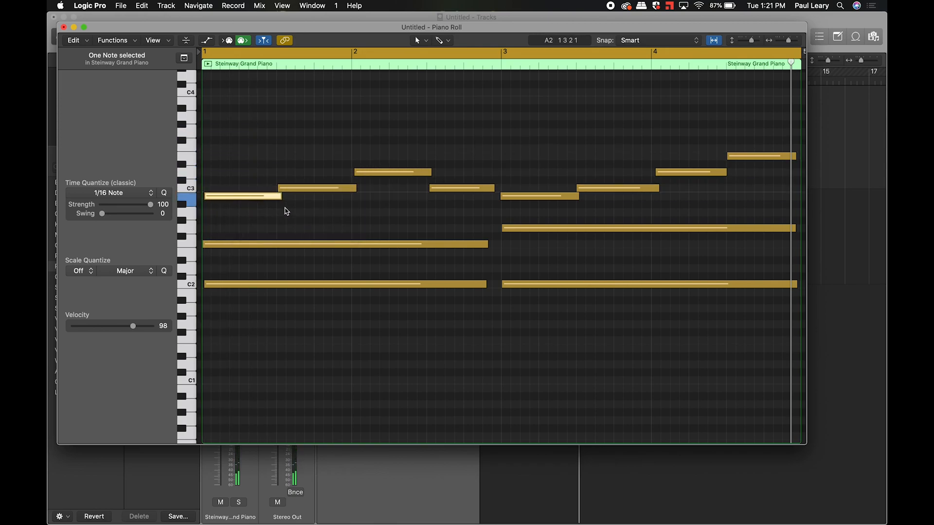
pyautogui.click(281, 198)
pyautogui.press('Delete')
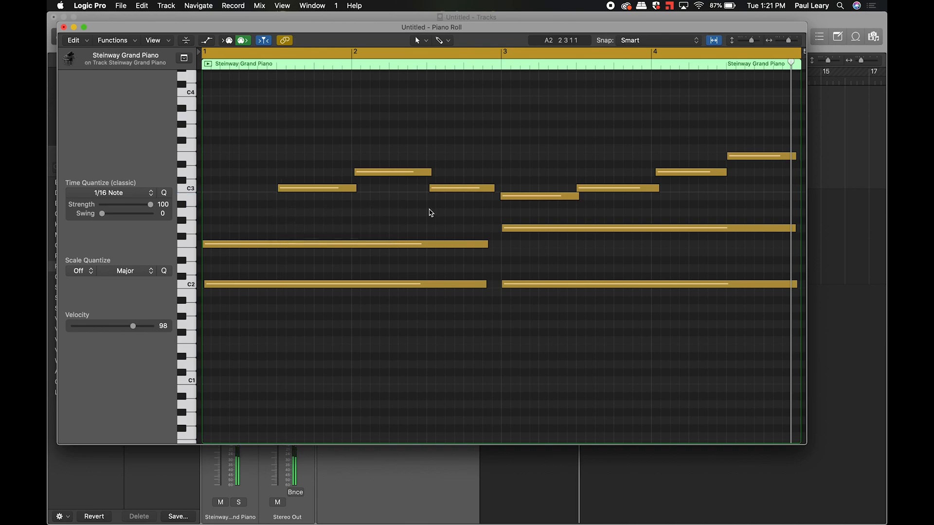
pyautogui.press('super+z')
pyautogui.moveTo(282, 198); pyautogui.dragTo(282, 218)
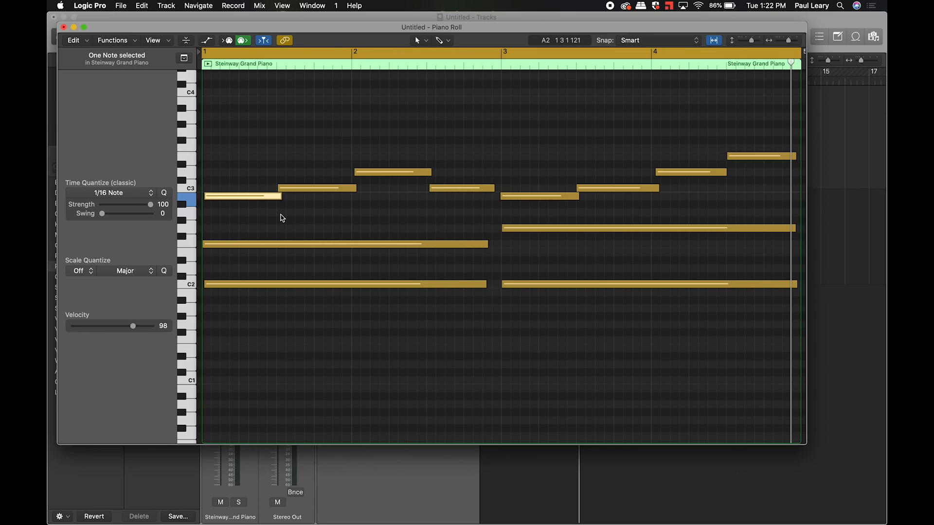
# - With the Velocity Tool, slightly lower the first melody note's velocity and reduce the four long chord notes to a velocity of 72
pyautogui.press('t')
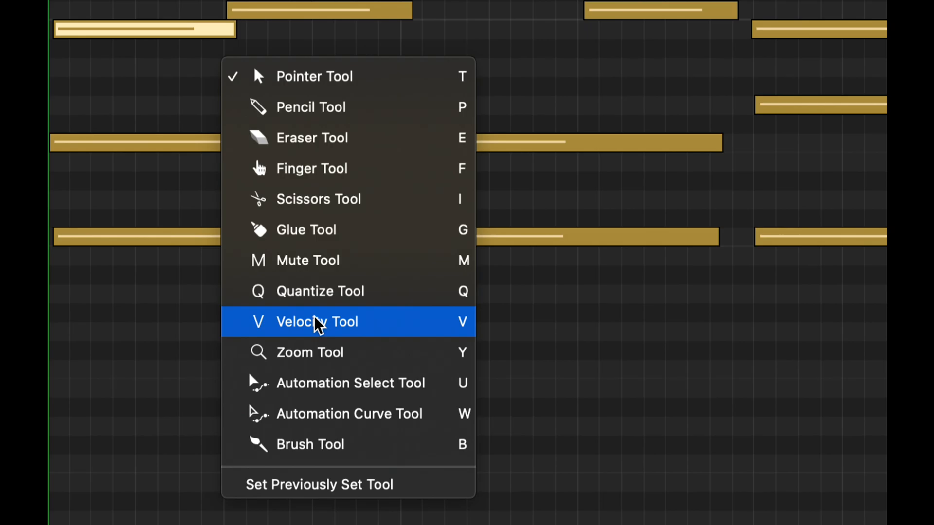
pyautogui.click(315, 322)
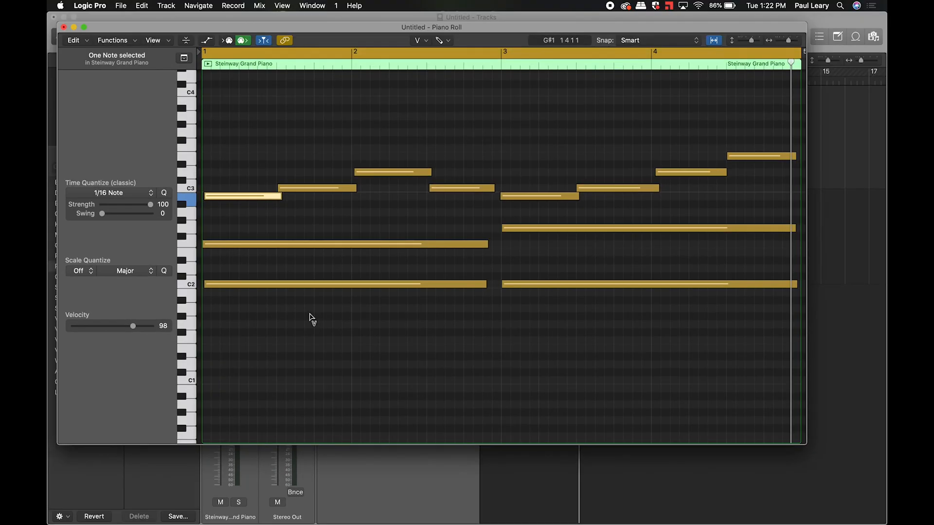
pyautogui.moveTo(233, 195)
pyautogui.mouseDown()
pyautogui.moveTo(231, 286)
pyautogui.moveTo(230, 204)
pyautogui.mouseUp()
pyautogui.moveTo(295, 222); pyautogui.dragTo(626, 330)
pyautogui.moveTo(540, 230); pyautogui.dragTo(543, 268)
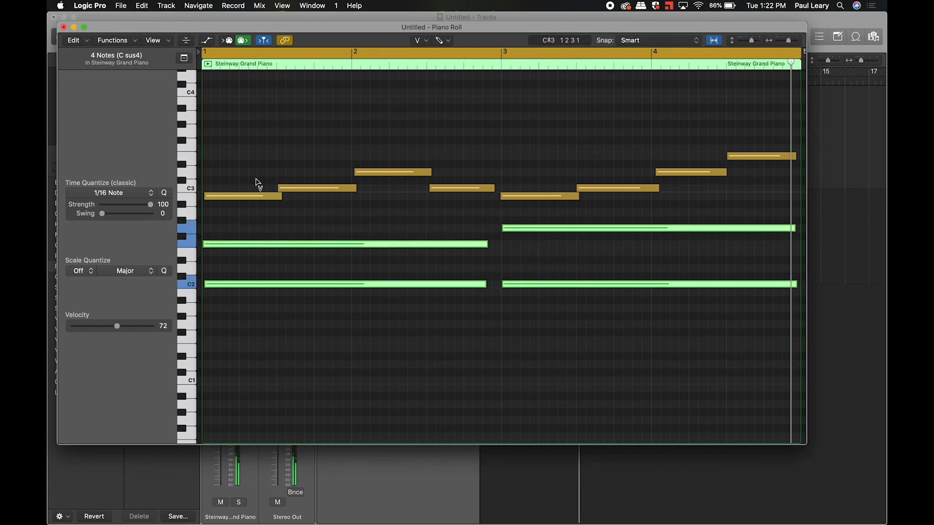
# - Adjust the eight melody notes' velocities, giving the first note 80, the fourth 88 and the last 105, and play the part back
pyautogui.moveTo(252, 197); pyautogui.dragTo(251, 224)
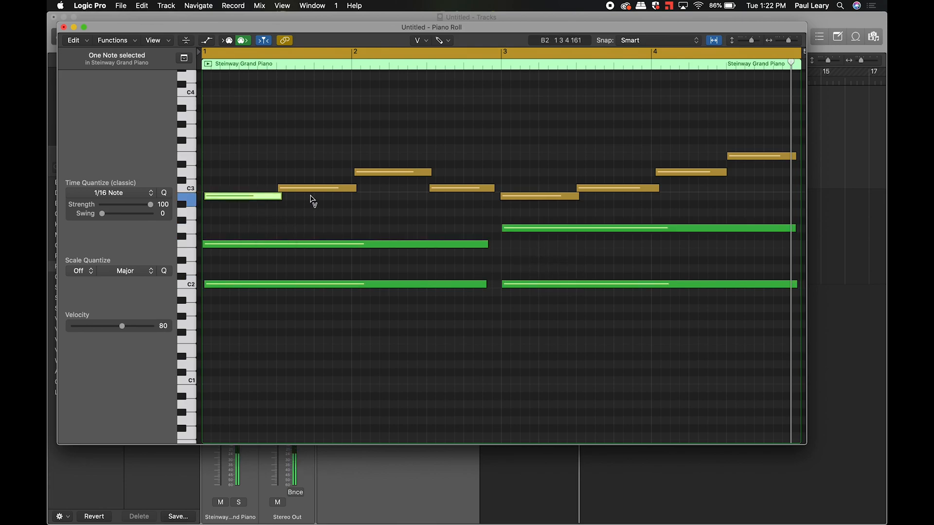
pyautogui.moveTo(313, 188); pyautogui.dragTo(313, 195)
pyautogui.moveTo(388, 174); pyautogui.dragTo(389, 176)
pyautogui.moveTo(445, 190); pyautogui.dragTo(446, 190)
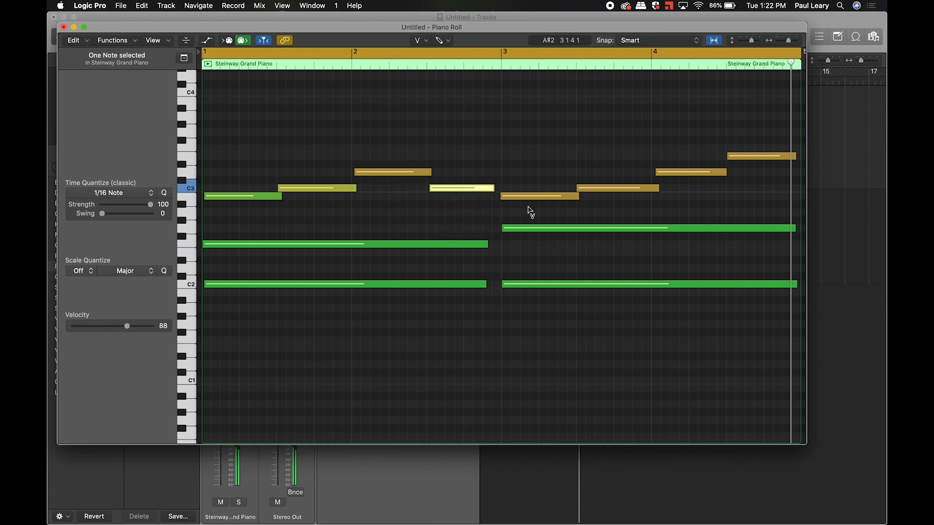
pyautogui.moveTo(529, 202); pyautogui.dragTo(527, 228)
pyautogui.moveTo(596, 190); pyautogui.dragTo(600, 195)
pyautogui.moveTo(686, 177); pyautogui.dragTo(742, 167)
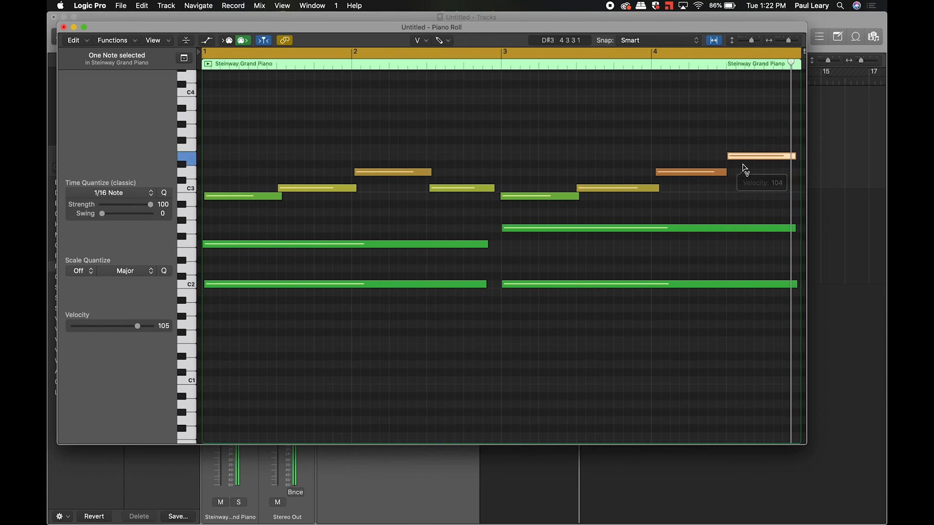
pyautogui.press('space')
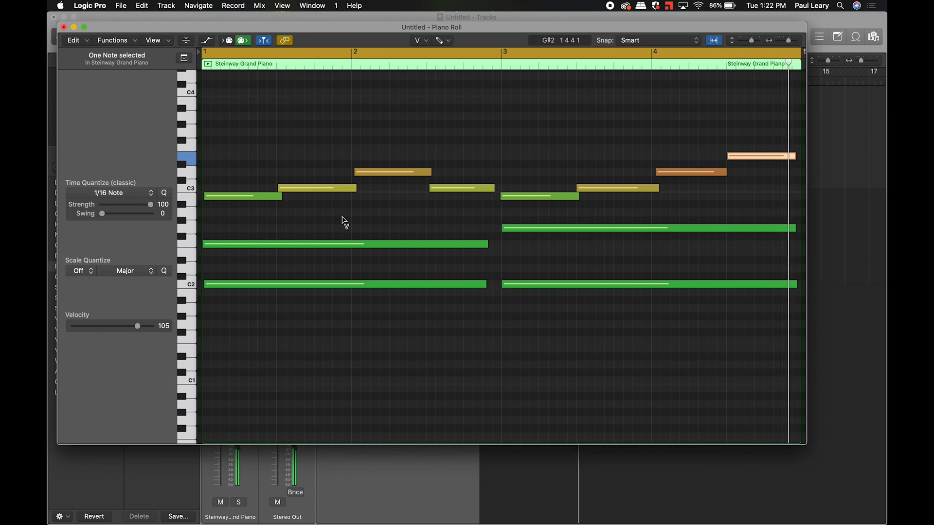
# - Extend the starts of the first melody note and the two long chord notes below it back to the beginning of bar 1
pyautogui.scroll(10, 271, 228)
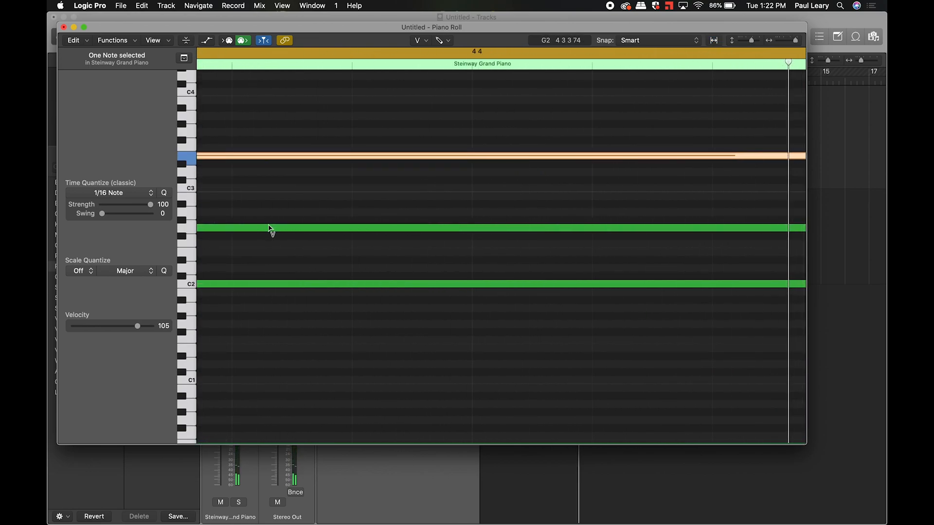
pyautogui.hscroll(-15, 271, 228)
pyautogui.hscroll(-10, 271, 228)
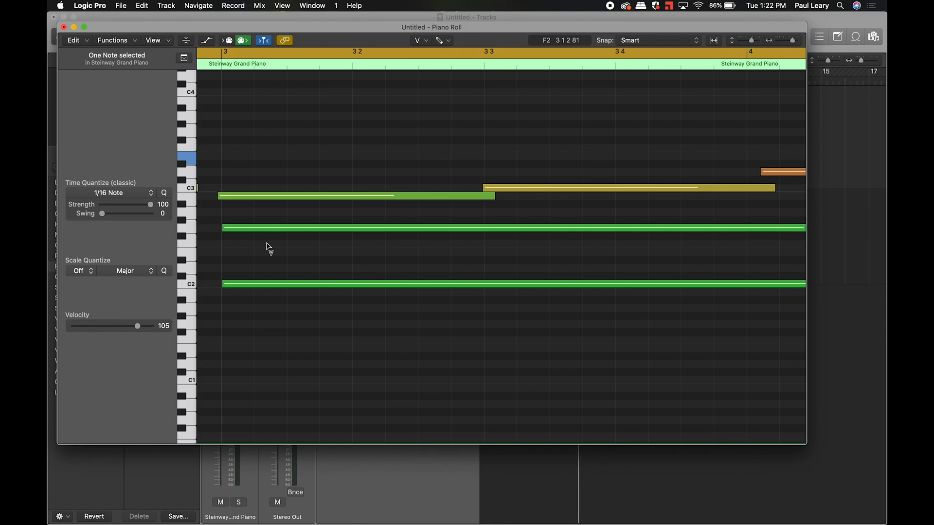
pyautogui.hscroll(-20, 266, 243)
pyautogui.click(207, 216)
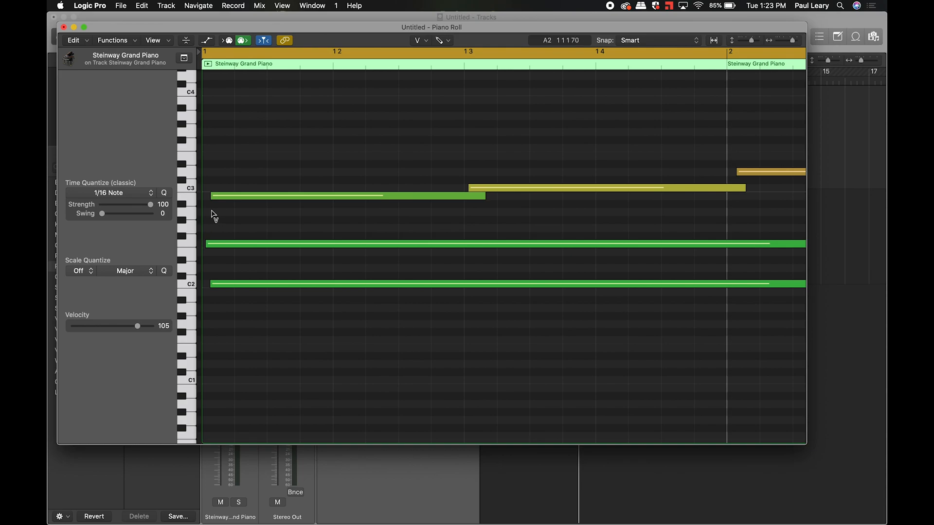
pyautogui.moveTo(212, 196); pyautogui.dragTo(203, 196)
pyautogui.click(205, 248)
pyautogui.click(206, 245)
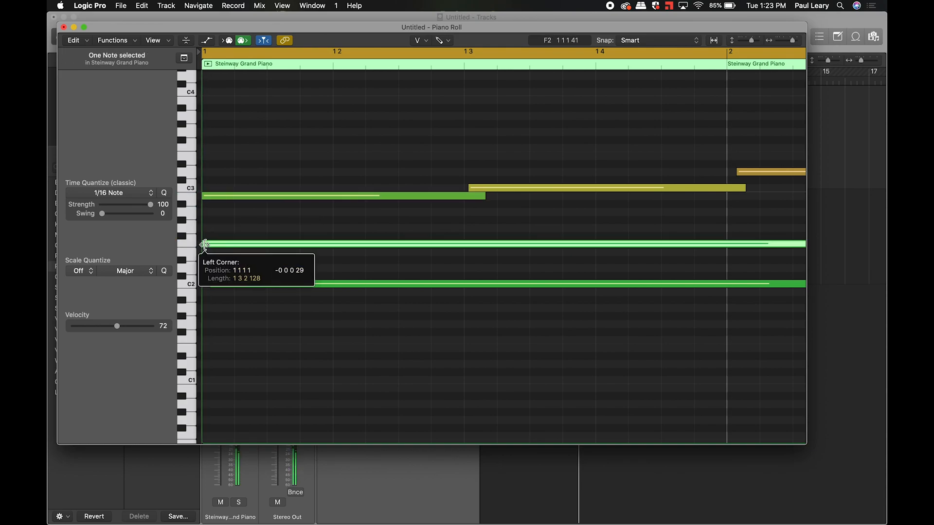
pyautogui.moveTo(210, 284); pyautogui.dragTo(205, 283)
# - Listen to the part with the whole four-bar region in view, and deselect all notes
pyautogui.press('space')
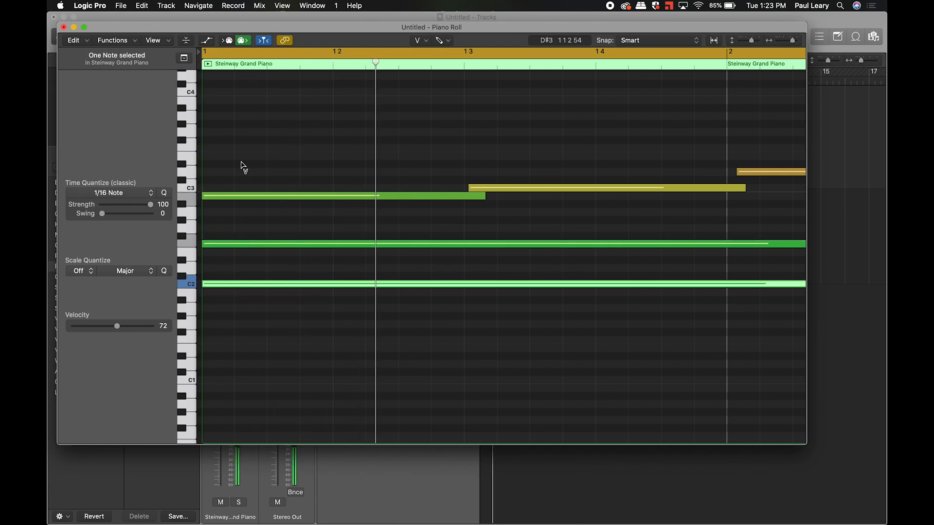
pyautogui.press('super+Left')
pyautogui.press('super+Left')
pyautogui.press('super+Left')
pyautogui.press('super+Left')
pyautogui.press('super+Left')
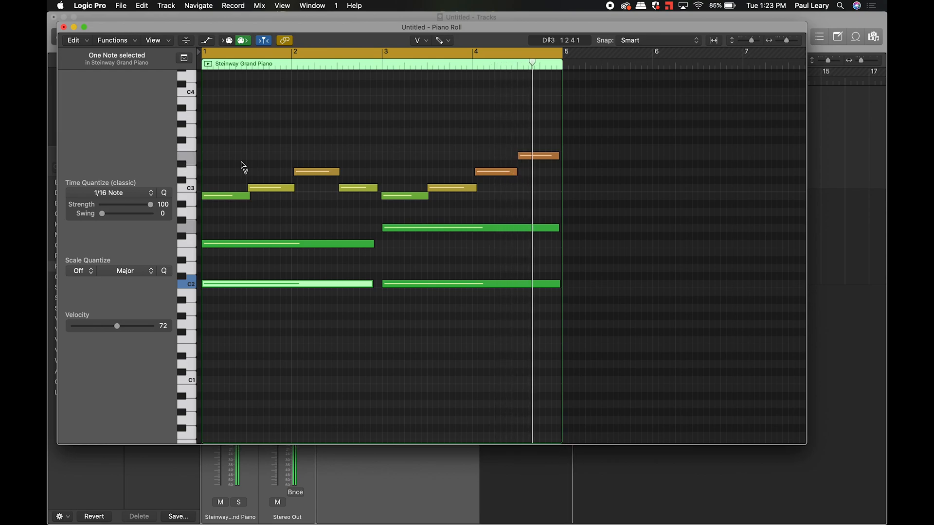
pyautogui.click(363, 208)
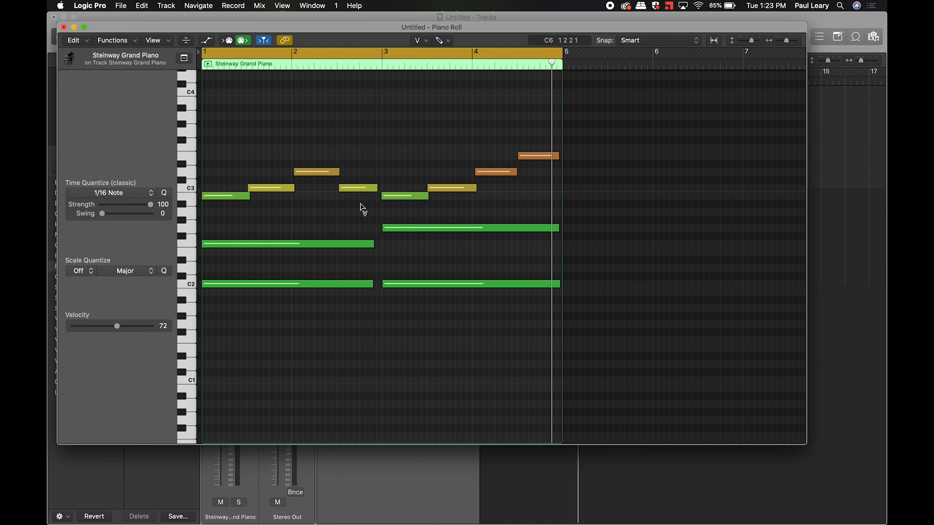
# - Draw three long notes with the Pencil Tool in the empty area below the C2 chord notes
pyautogui.press('t')
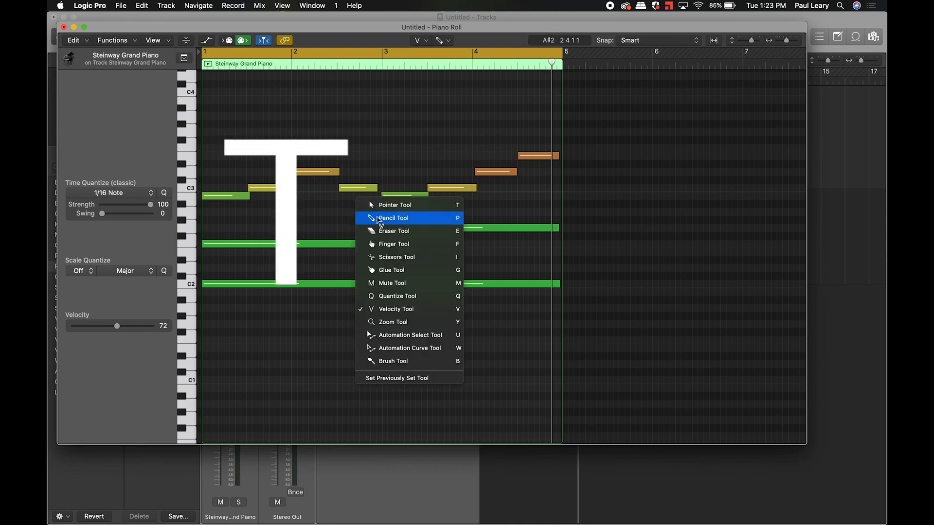
pyautogui.click(379, 220)
pyautogui.click(305, 348)
pyautogui.click(362, 316)
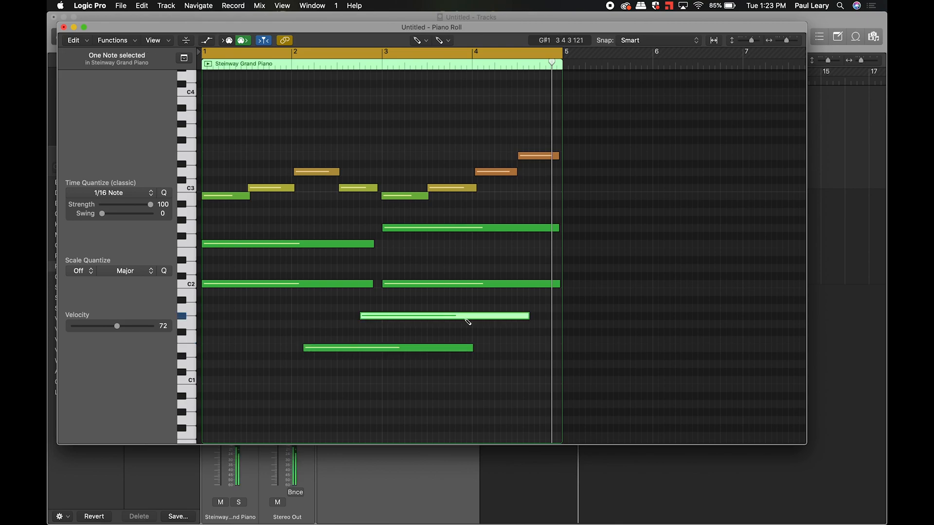
pyautogui.click(491, 340)
# - With the Pointer Tool, move the first two drawn notes to C1 starting at bars 1 and 3, delete the third, and play the part
pyautogui.press('t')
pyautogui.click(331, 362)
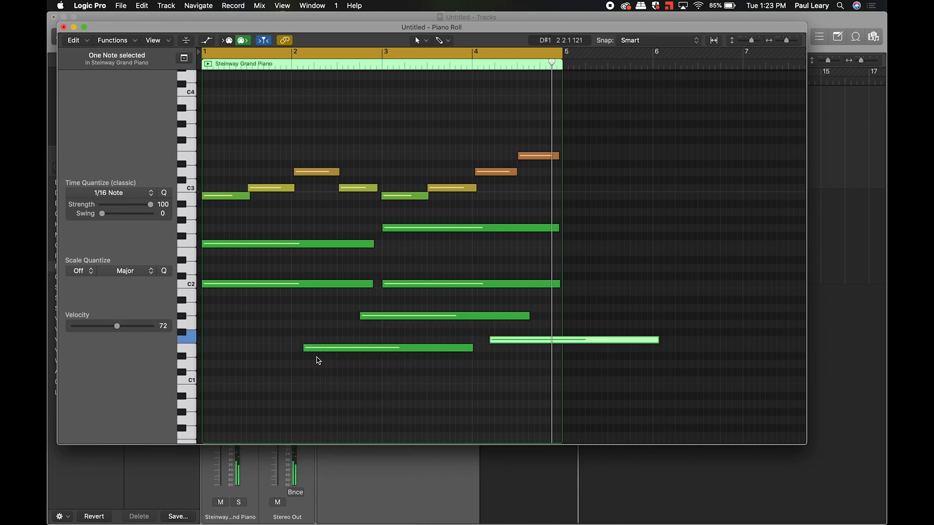
pyautogui.moveTo(320, 352); pyautogui.dragTo(230, 383)
pyautogui.moveTo(431, 317); pyautogui.dragTo(458, 381)
pyautogui.click(519, 340)
pyautogui.press('Delete')
pyautogui.press('space')
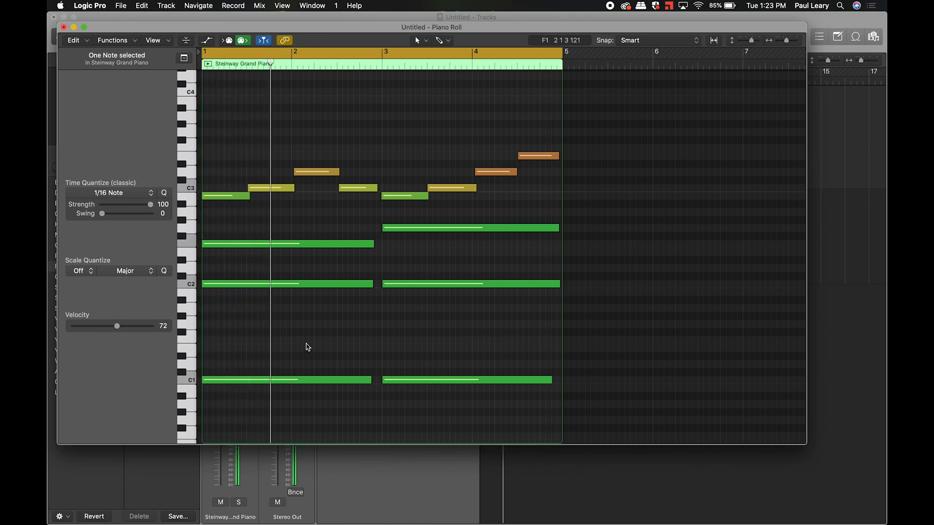
# - Raise the bar 1 bass note to F1, and try the bar 3 bass note at F1 before returning it to C1
pyautogui.moveTo(239, 380); pyautogui.dragTo(235, 340)
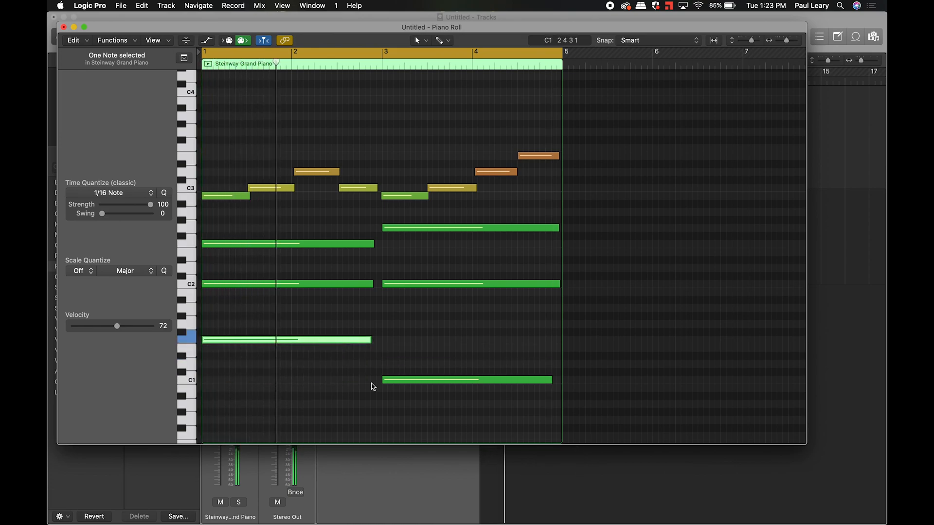
pyautogui.moveTo(398, 382); pyautogui.dragTo(399, 344)
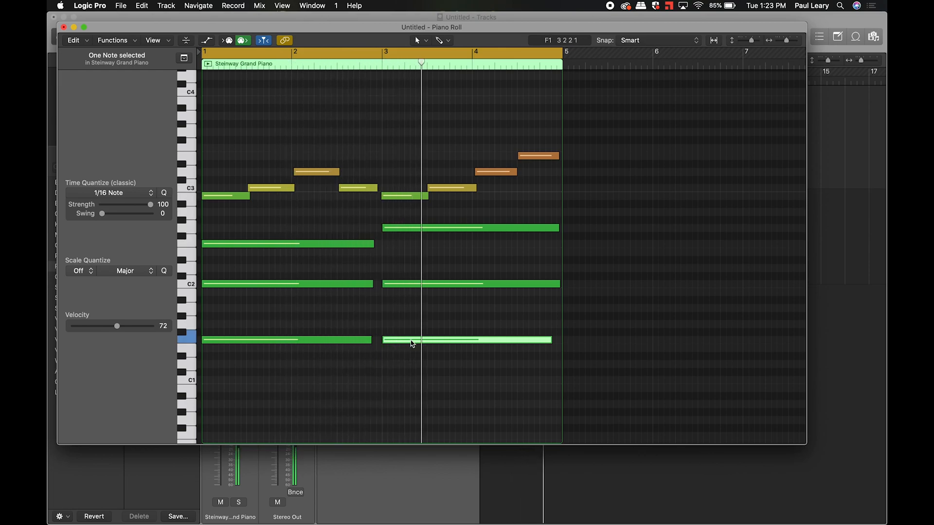
pyautogui.moveTo(412, 343); pyautogui.dragTo(412, 383)
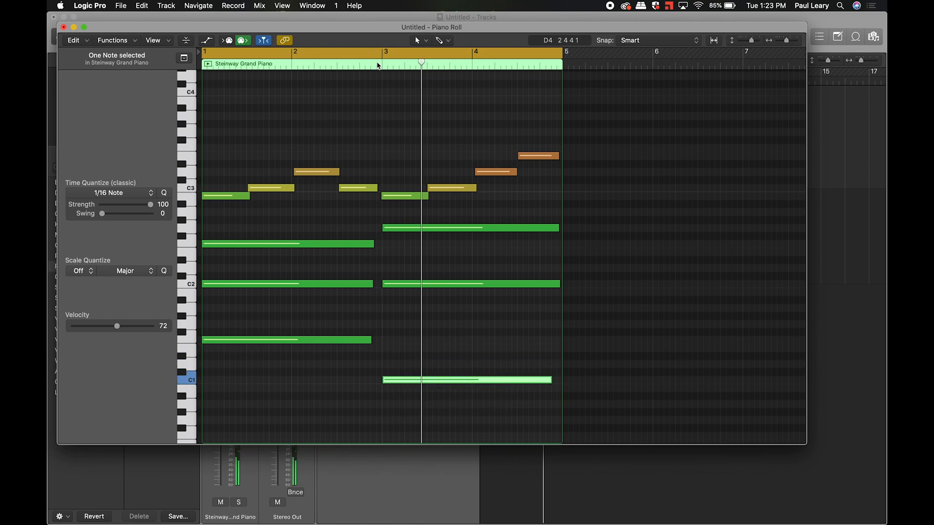
# - Play the part from just before bar 3 with cycle off, turn cycle back on, and close the Piano Roll window
pyautogui.click(376, 55)
pyautogui.click(377, 63)
pyautogui.press('space')
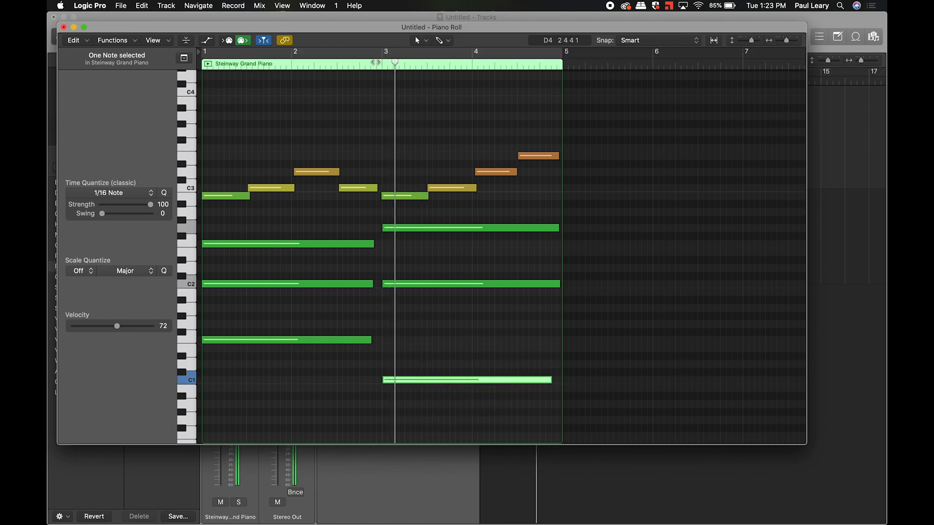
pyautogui.click(366, 62)
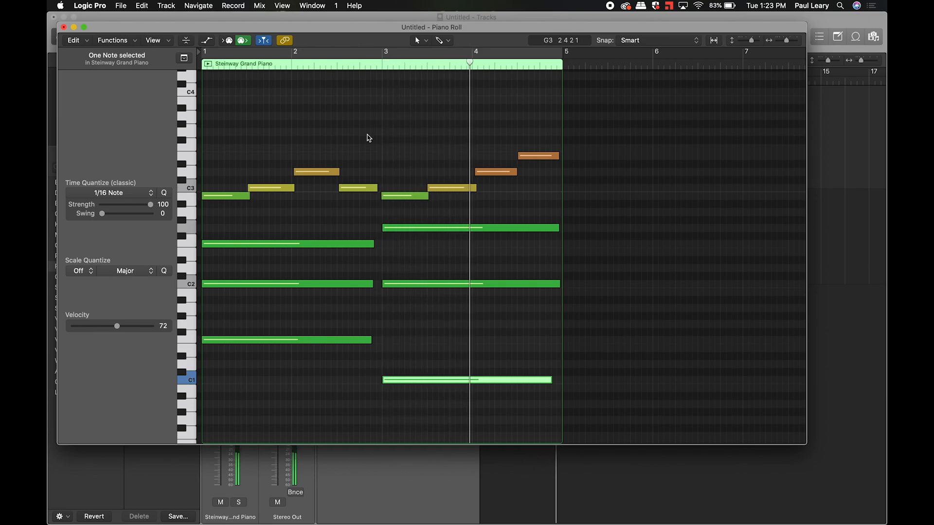
pyautogui.click(378, 52)
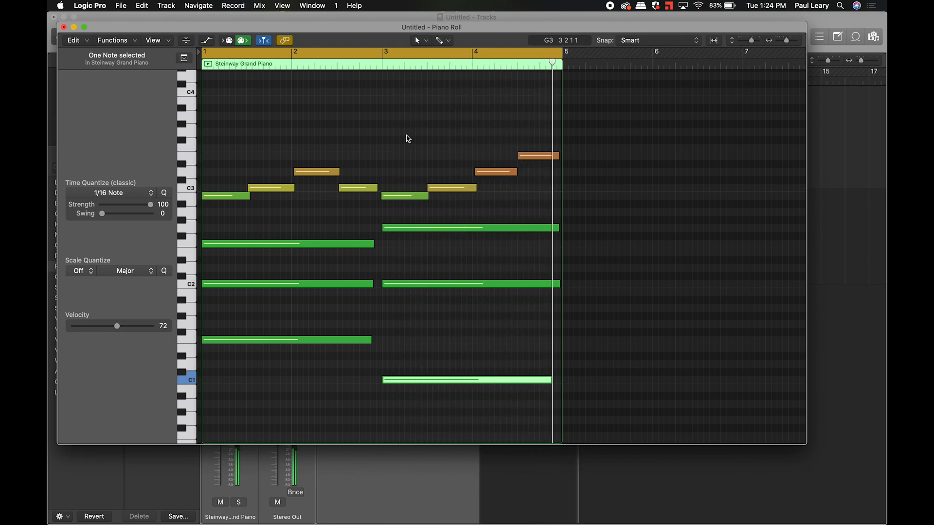
pyautogui.click(63, 27)
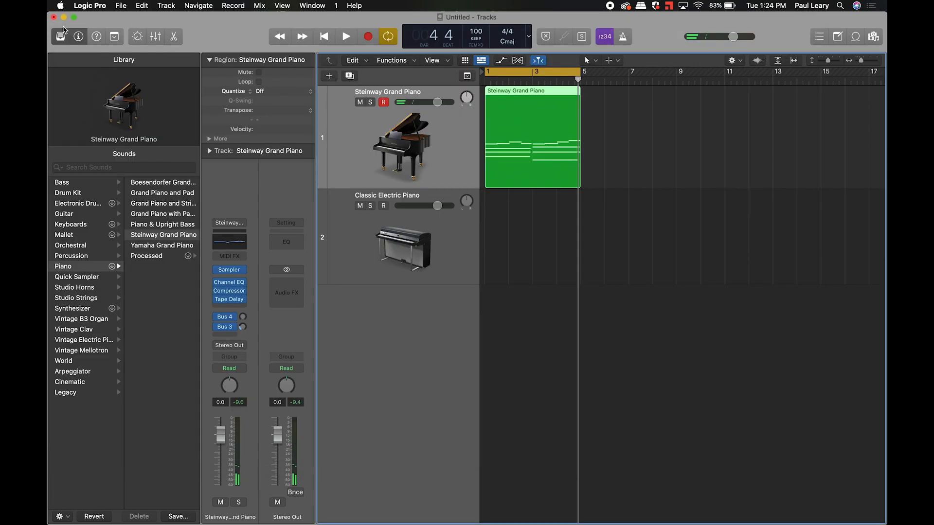
# - Try copying the piano region to bars 5 and 9 on the same track, and undo both copies
pyautogui.click(524, 95)
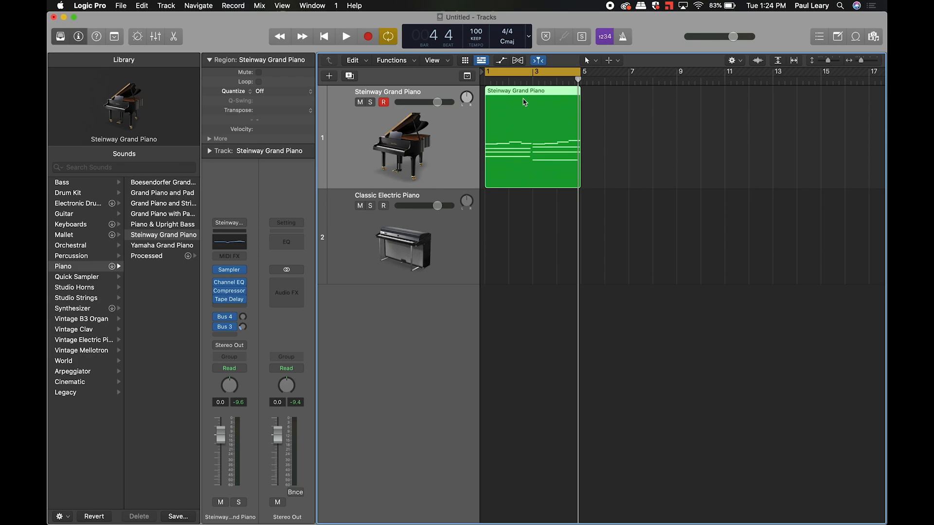
pyautogui.moveTo(524, 95); pyautogui.dragTo(719, 95)
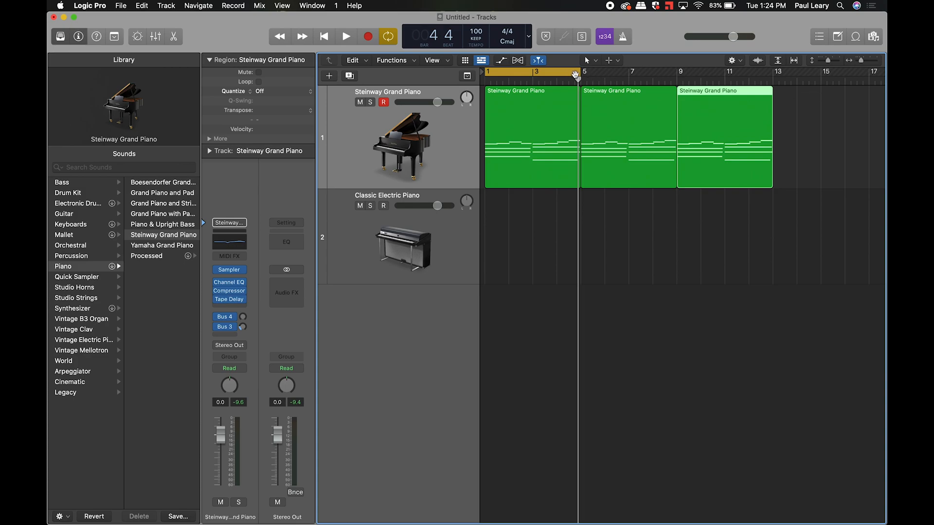
pyautogui.press('super+z')
pyautogui.press('super+z')
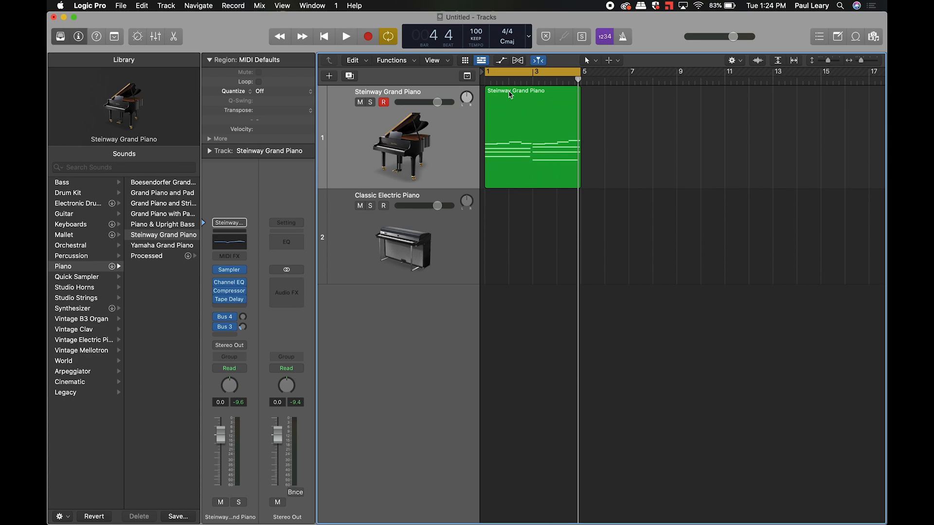
# - Copy the Steinway Grand Piano region onto the Classic Electric Piano track at bar 1
pyautogui.click(510, 96)
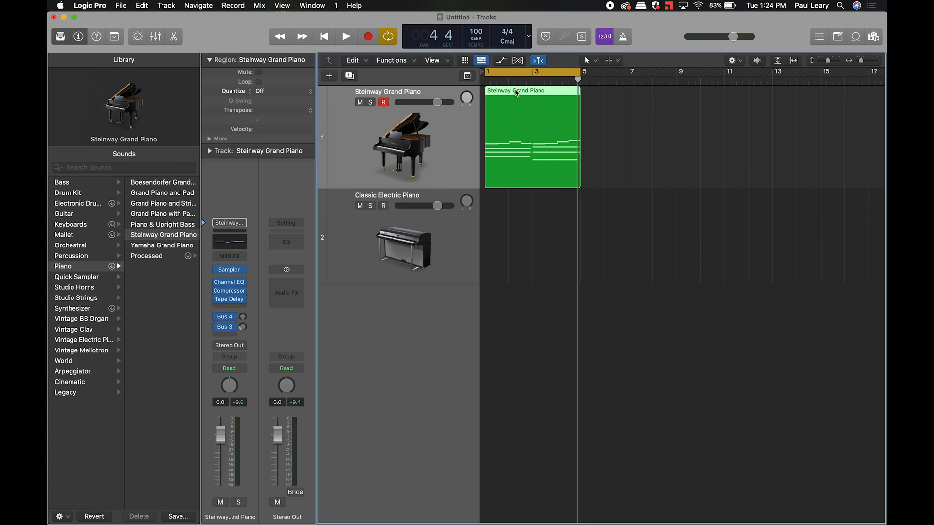
pyautogui.moveTo(517, 93); pyautogui.dragTo(516, 197)
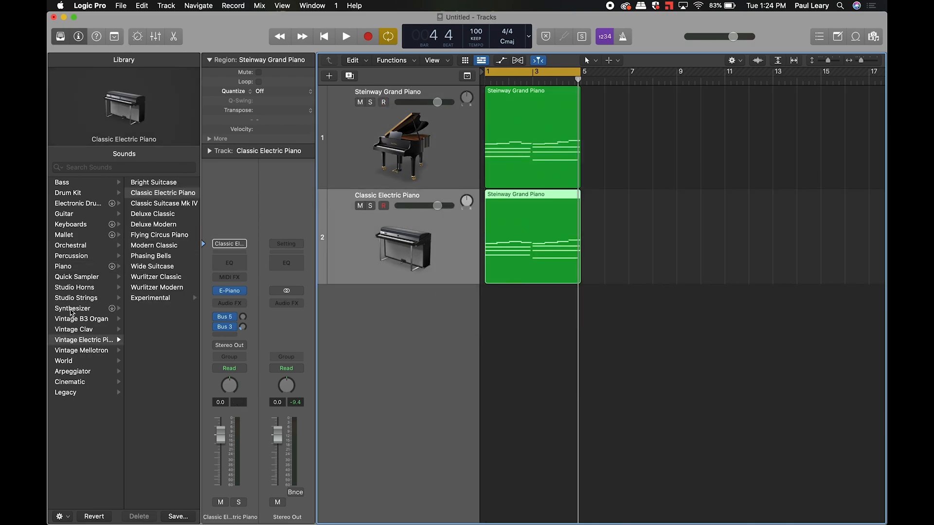
# - Change the second track's sound to the Fireflies synthesizer pad and audition it
pyautogui.click(72, 309)
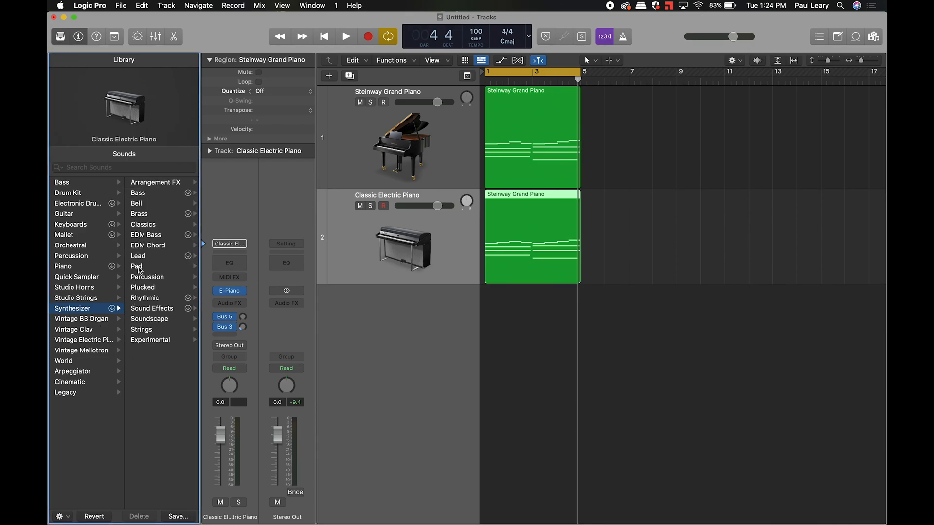
pyautogui.click(139, 268)
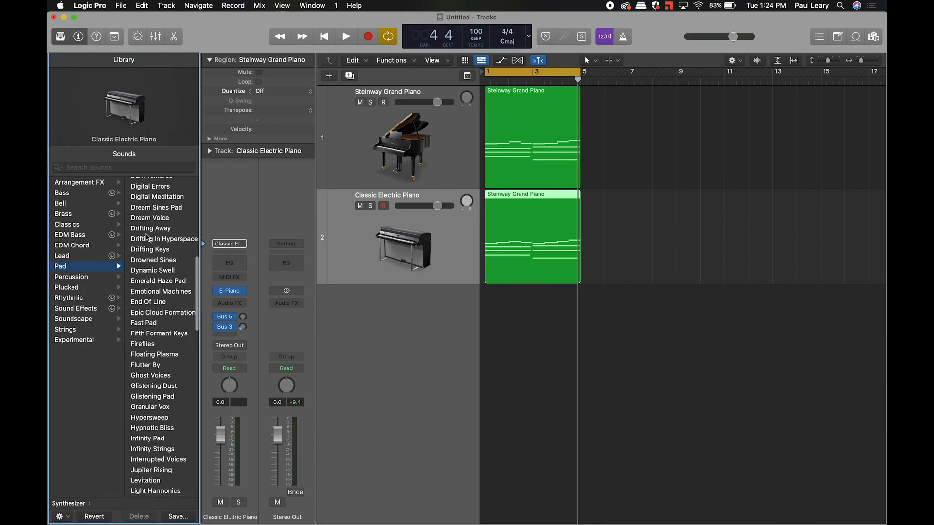
pyautogui.scroll(5, 147, 237)
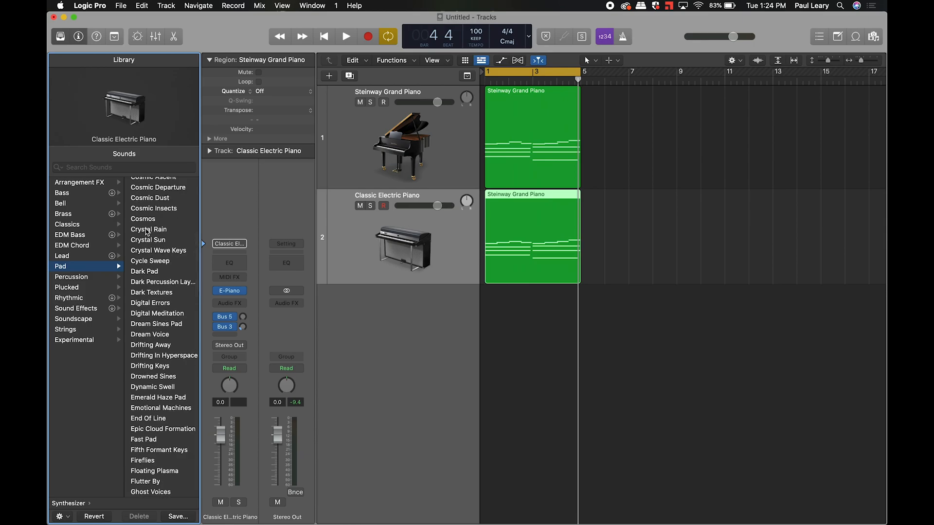
pyautogui.scroll(-10, 146, 253)
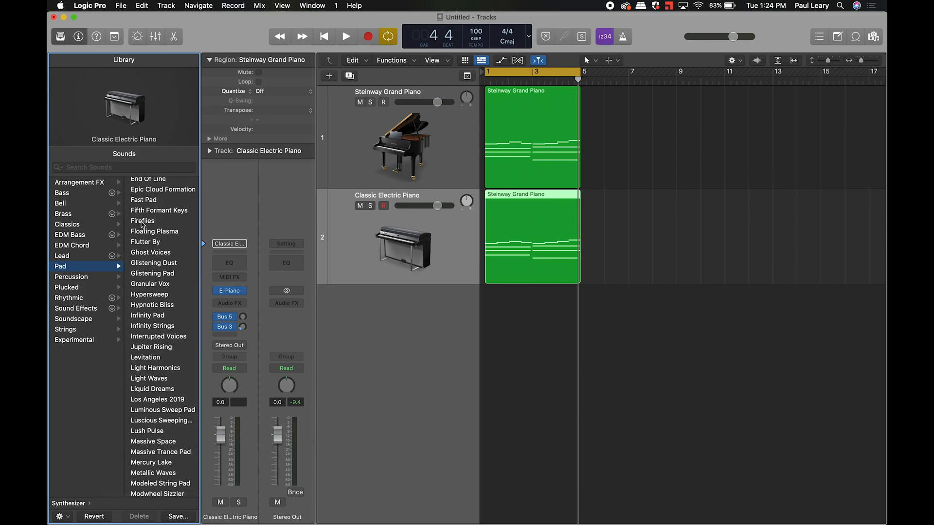
pyautogui.press('space')
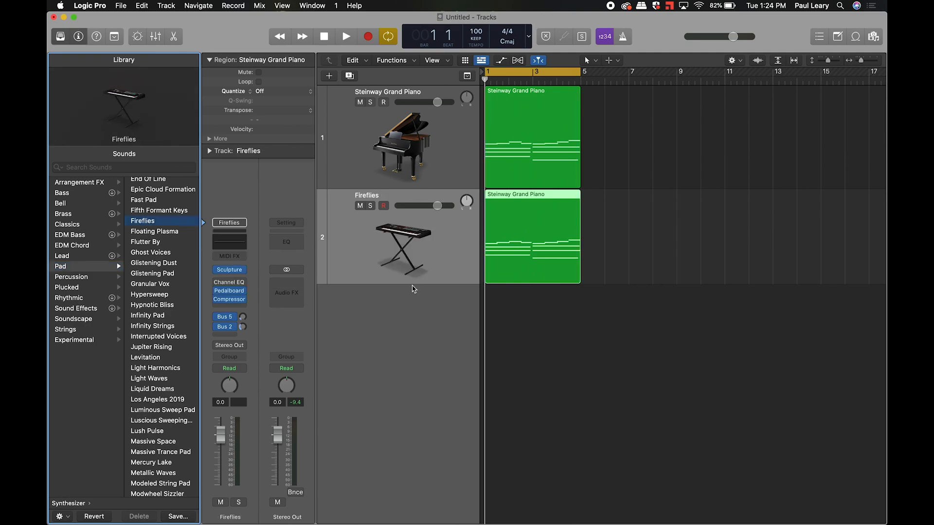
pyautogui.press('space')
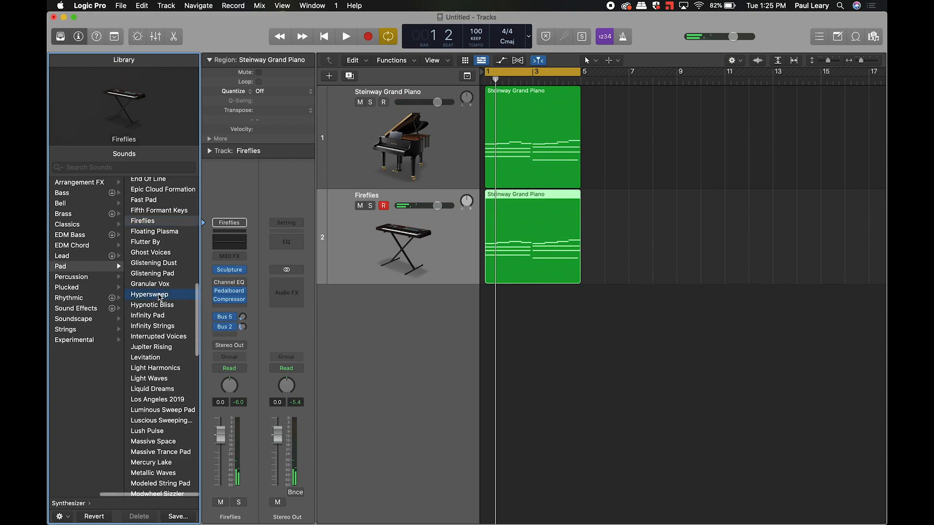
# - Audition the Hypersweep pad on the second track from the beginning, and change the sound to Levitation
pyautogui.press('Return')
pyautogui.press('space')
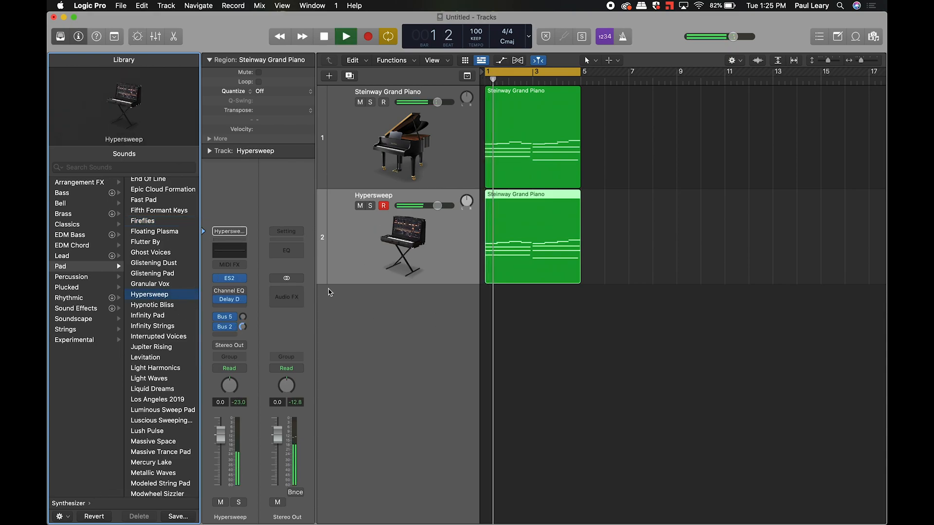
pyautogui.press('space')
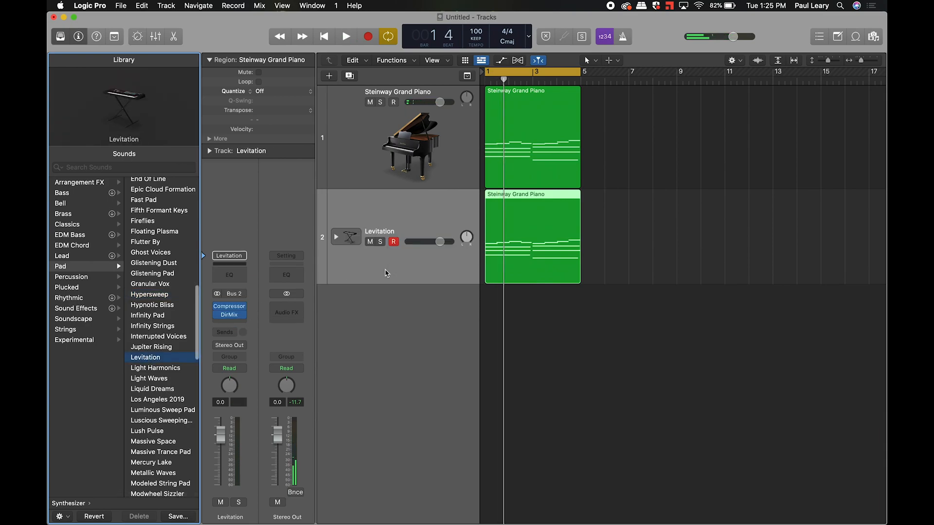
# - Audition the Levitation sound from the beginning, change the second track to the Power Pad sound and audition it
pyautogui.press('Return')
pyautogui.press('space')
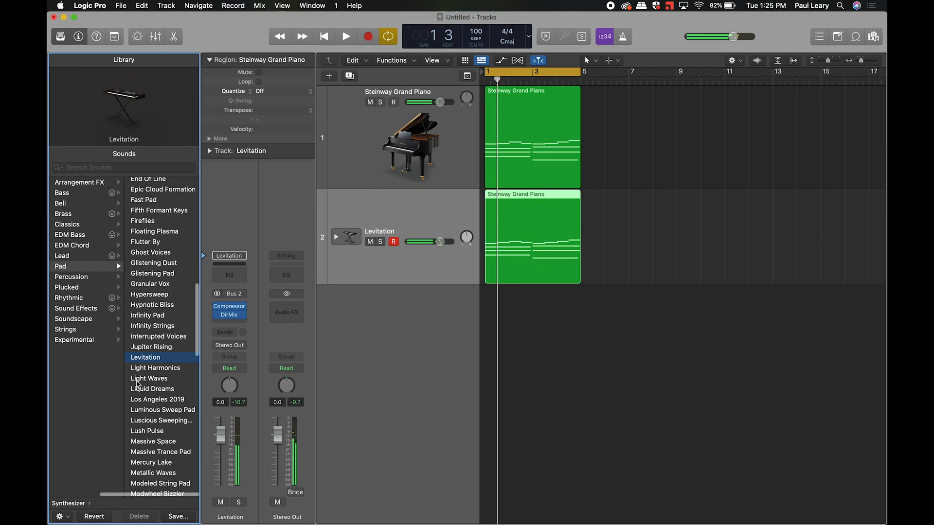
pyautogui.scroll(-8, 144, 394)
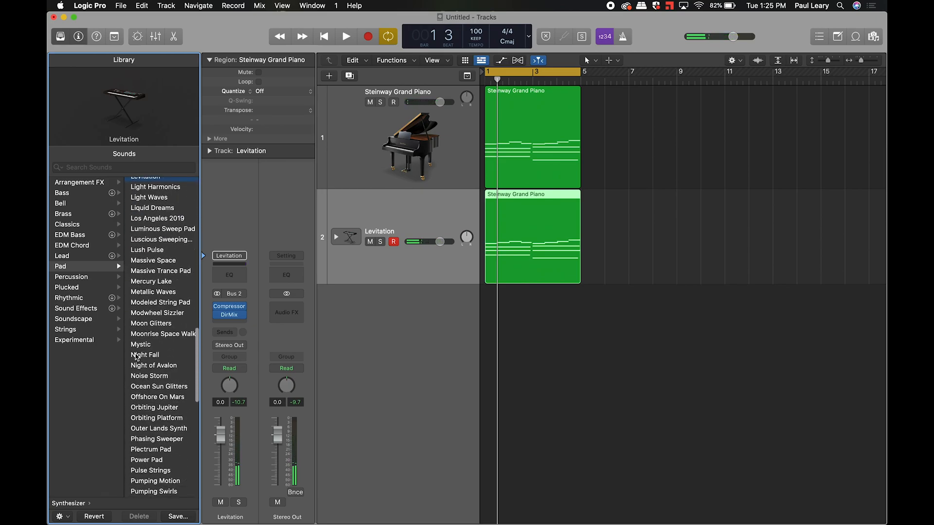
pyautogui.scroll(-7, 137, 357)
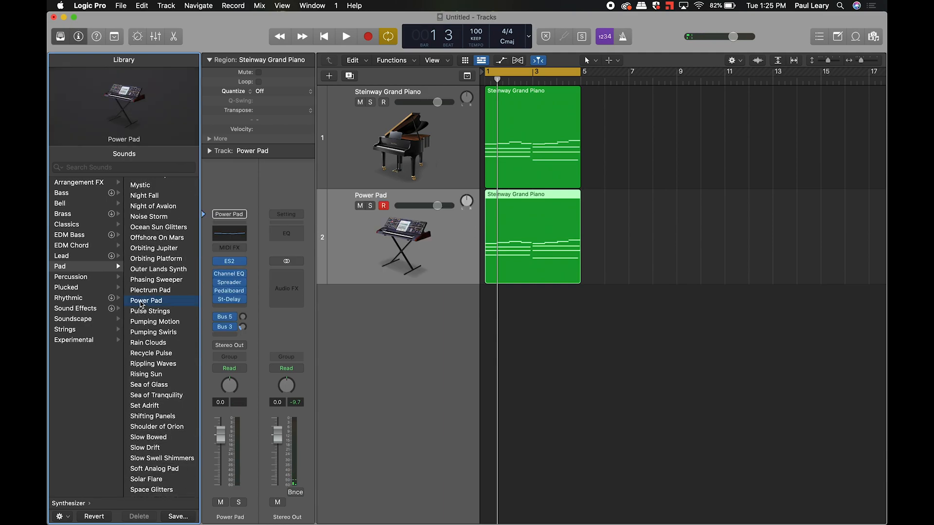
pyautogui.press('Return')
pyautogui.press('space')
pyautogui.press('space')
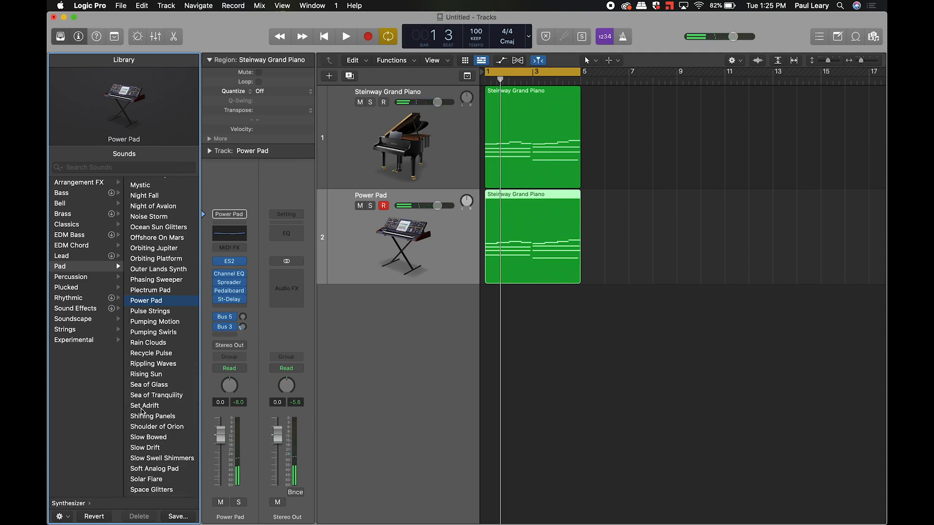
# - Change the second track's sound to the Set Adrift pad and audition it
pyautogui.click(142, 410)
pyautogui.press('space')
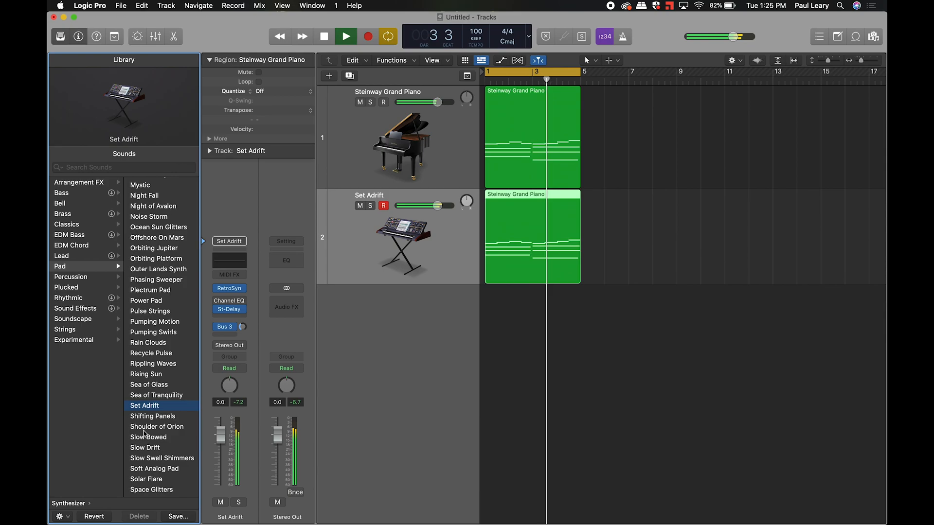
pyautogui.press('space')
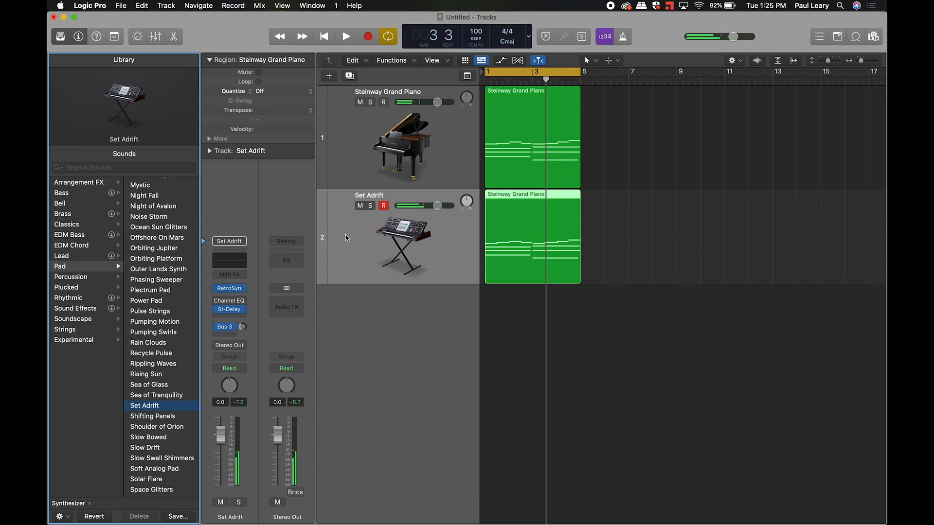
# - Change the second track's sound to King's Cross from the Studio Strings section instruments and audition it
pyautogui.click(466, 231)
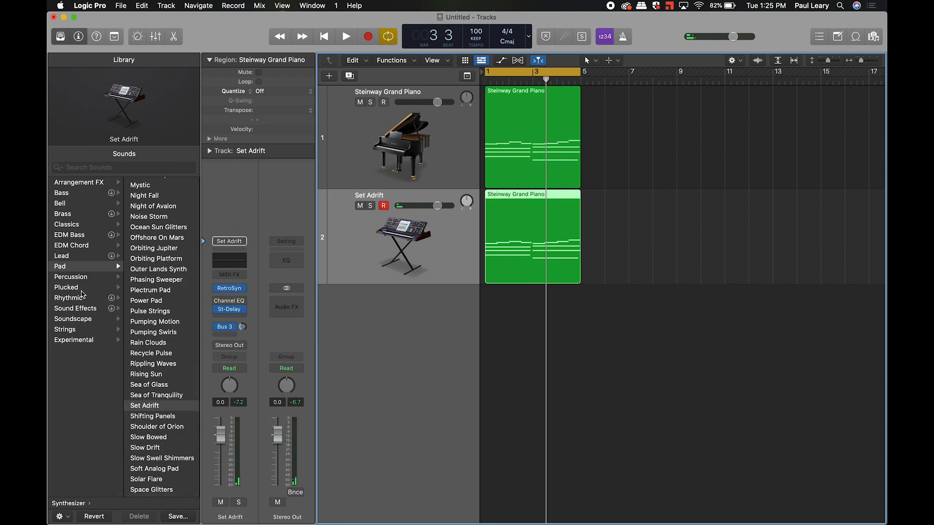
pyautogui.hscroll(-5, 83, 294)
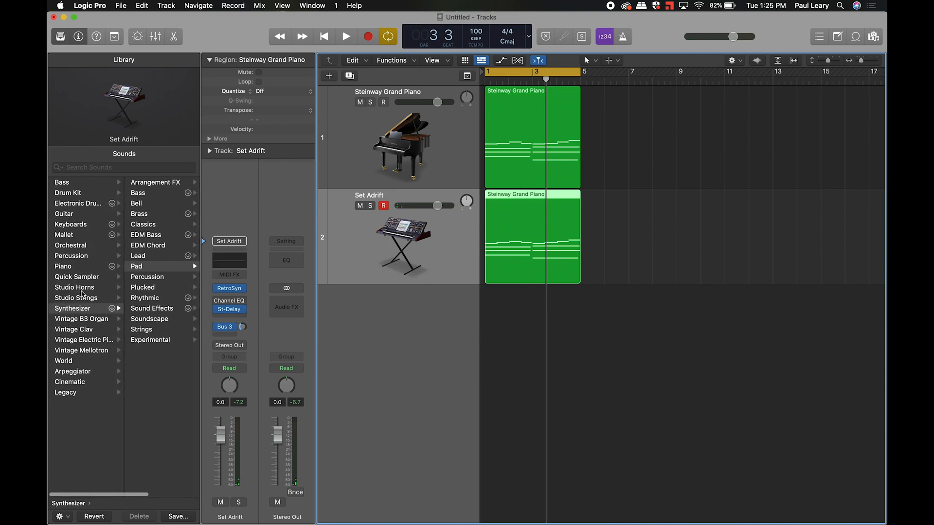
pyautogui.click(78, 297)
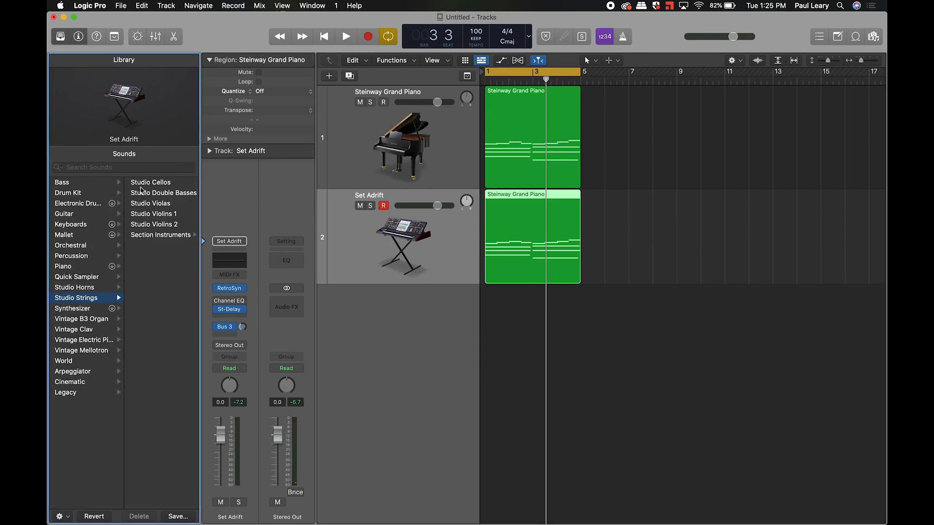
pyautogui.click(146, 237)
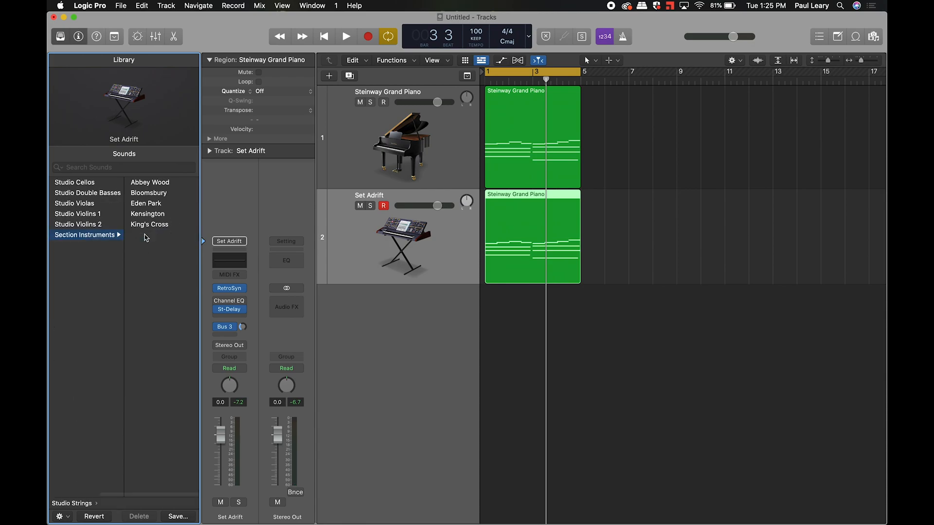
pyautogui.click(145, 226)
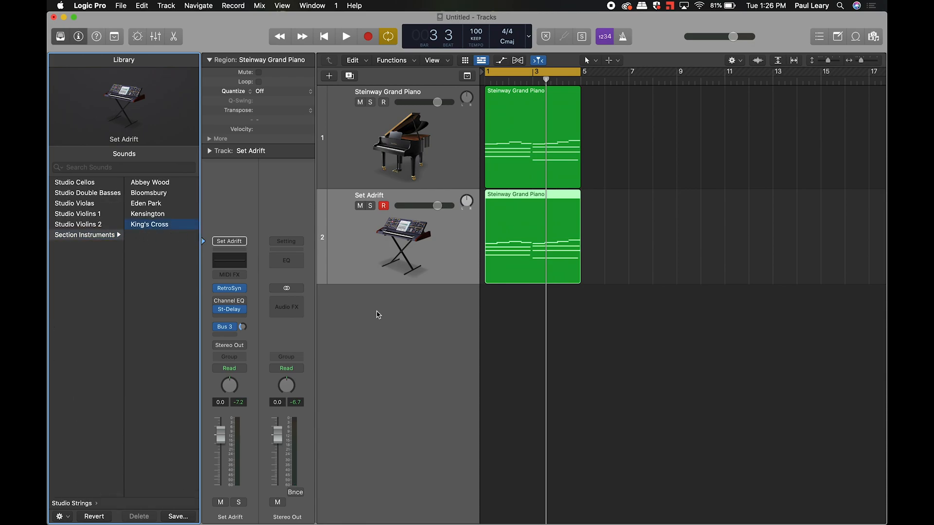
pyautogui.press('space')
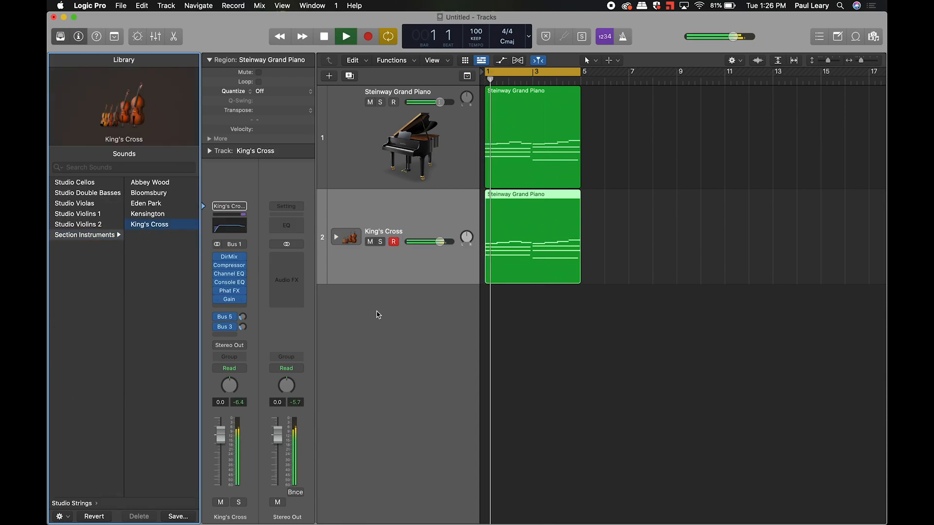
pyautogui.press('space')
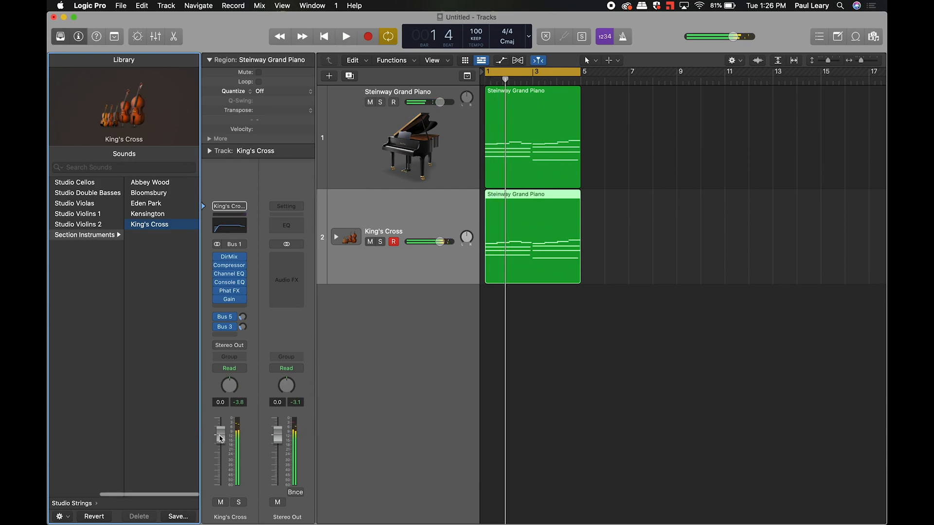
# - Lower the King's Cross track's volume to -9.6 dB and raise its Bus 5 send during playback
pyautogui.moveTo(220, 444); pyautogui.dragTo(221, 457)
pyautogui.press('space')
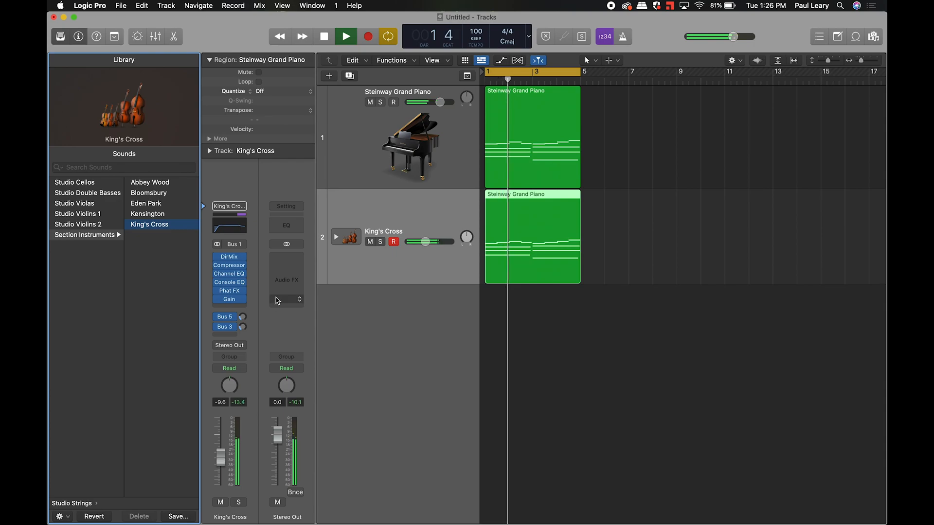
pyautogui.moveTo(243, 317); pyautogui.dragTo(248, 280)
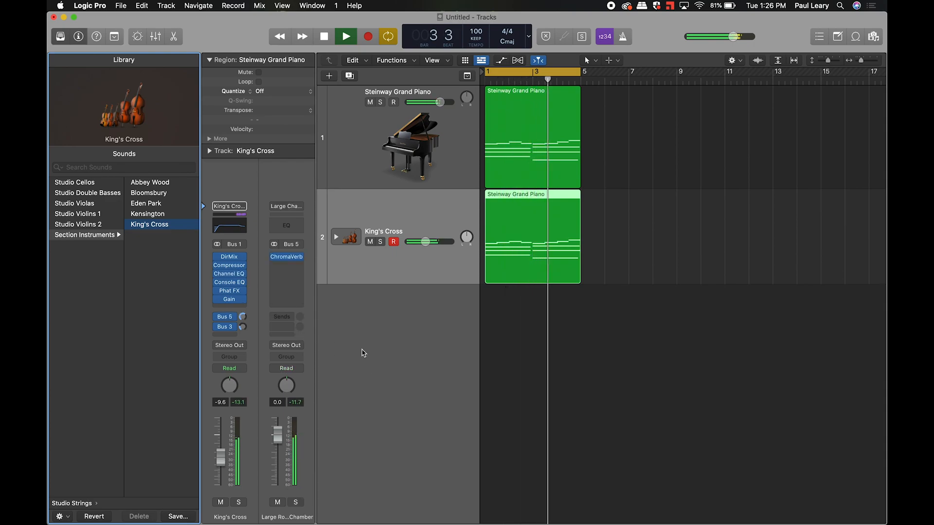
pyautogui.press('space')
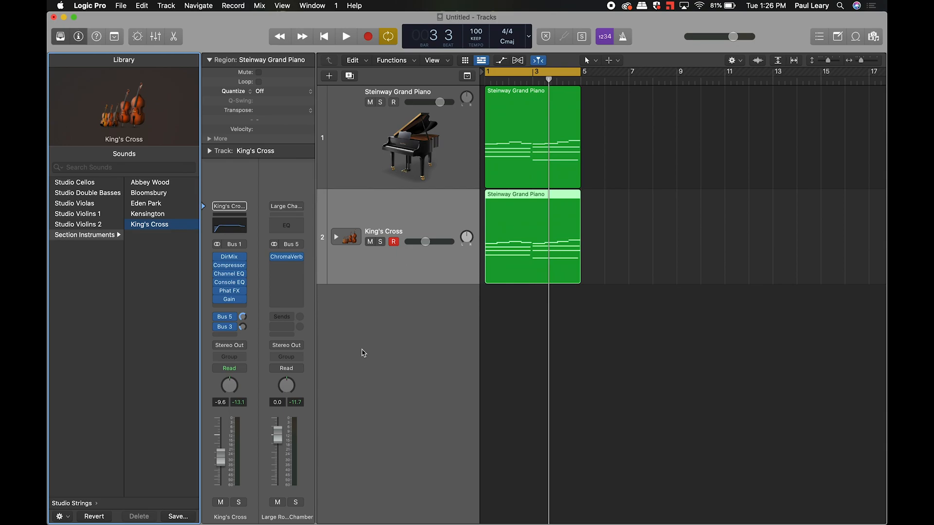
# - Delete the eight upper melody notes from the King's Cross region in a separate Piano Roll window, leaving only the long chord notes
pyautogui.click(517, 242)
pyautogui.doubleClick(524, 198)
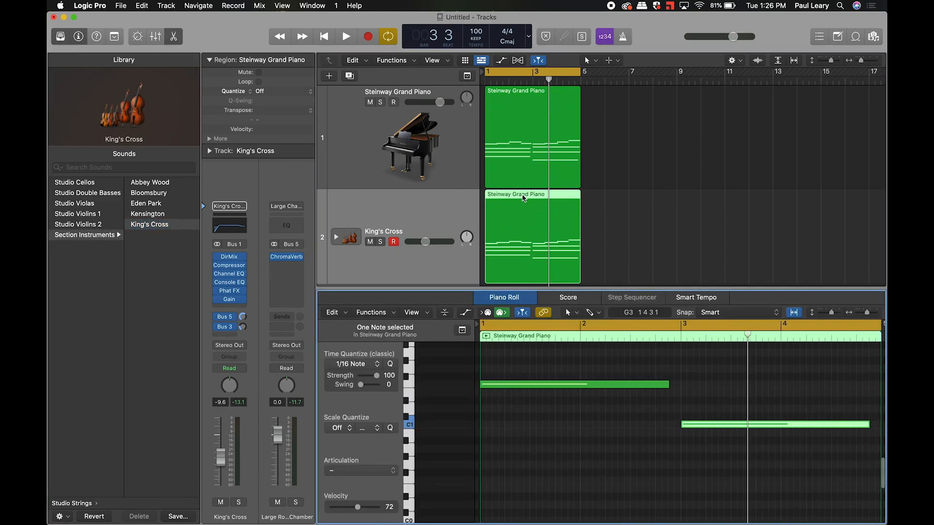
pyautogui.press('super+4')
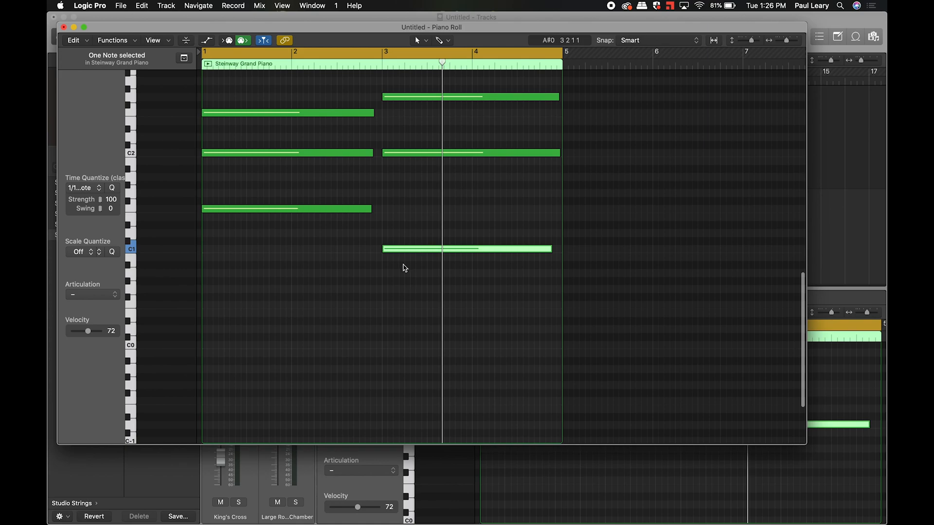
pyautogui.scroll(4, 403, 268)
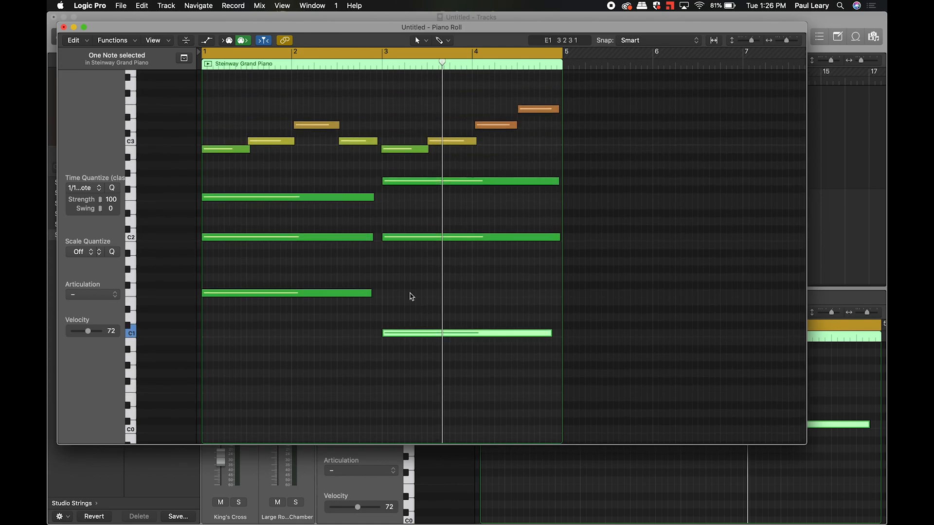
pyautogui.press('t')
pyautogui.press('Escape')
pyautogui.moveTo(213, 81); pyautogui.dragTo(565, 174)
pyautogui.press('Delete')
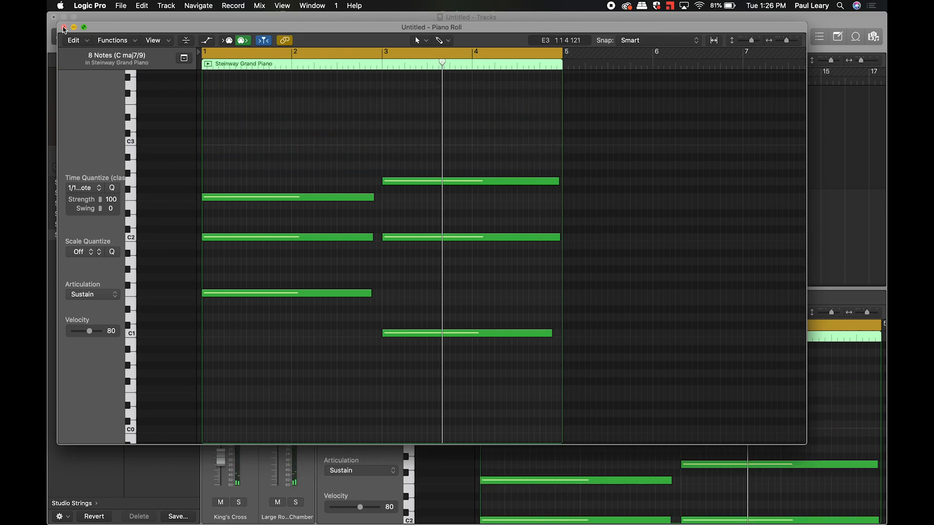
pyautogui.click(64, 28)
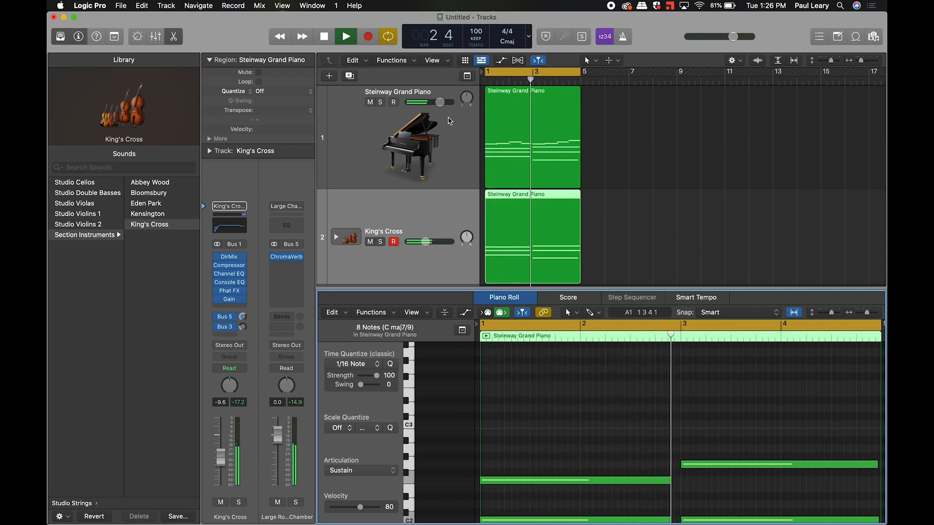
# - Audition the edited string layer with the piano and close the Piano Roll editor below the tracks
pyautogui.press('space')
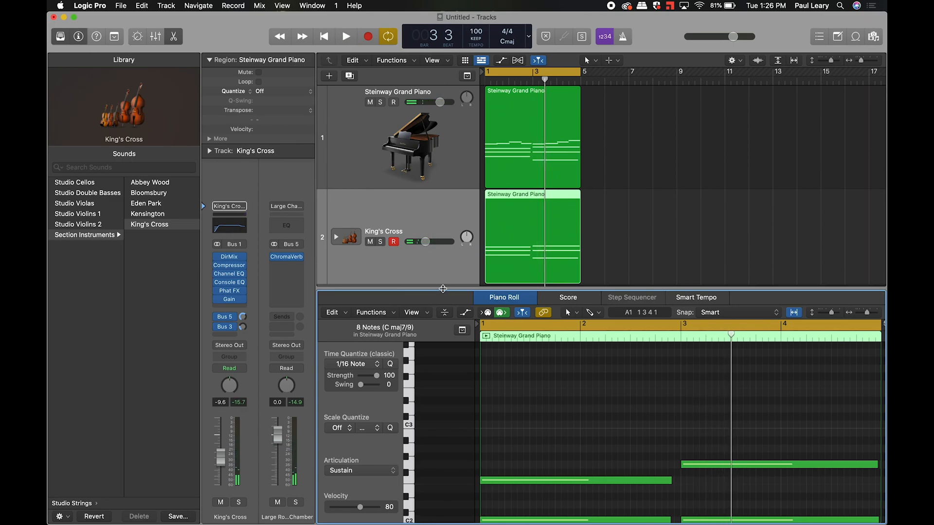
pyautogui.moveTo(442, 289); pyautogui.dragTo(511, 318)
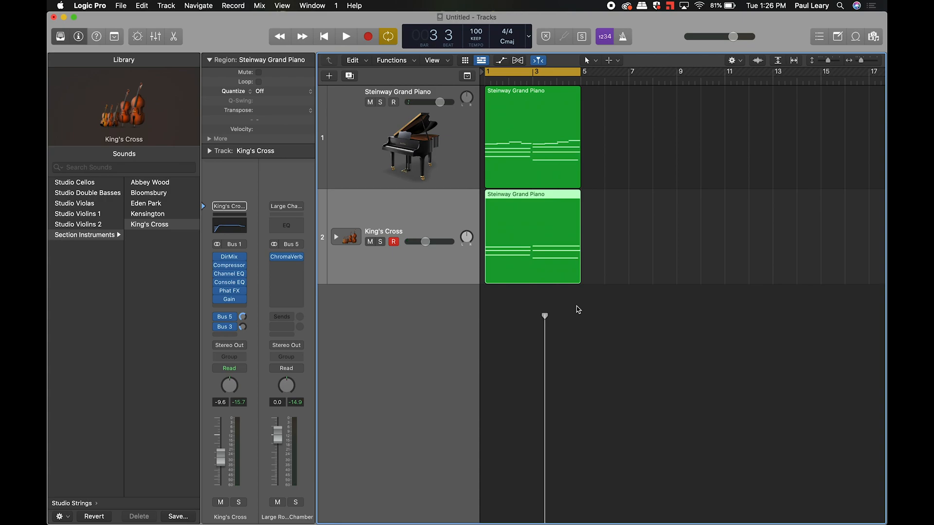
pyautogui.press('super+Right')
pyautogui.press('super+Right')
pyautogui.press('super+Right')
pyautogui.press('Return')
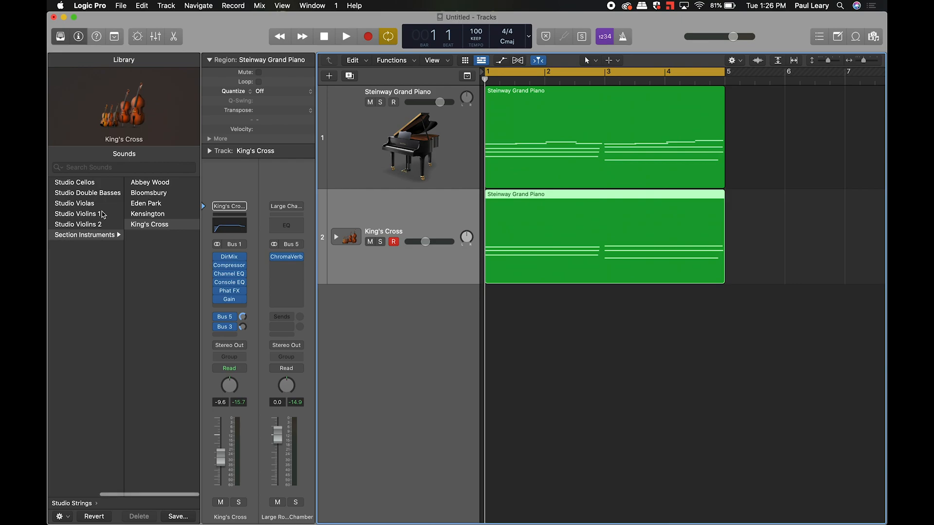
# - Compare the library sounds and channel strips of the Steinway Grand Piano and King's Cross tracks
pyautogui.hscroll(-2, 110, 307)
pyautogui.hscroll(-3, 111, 307)
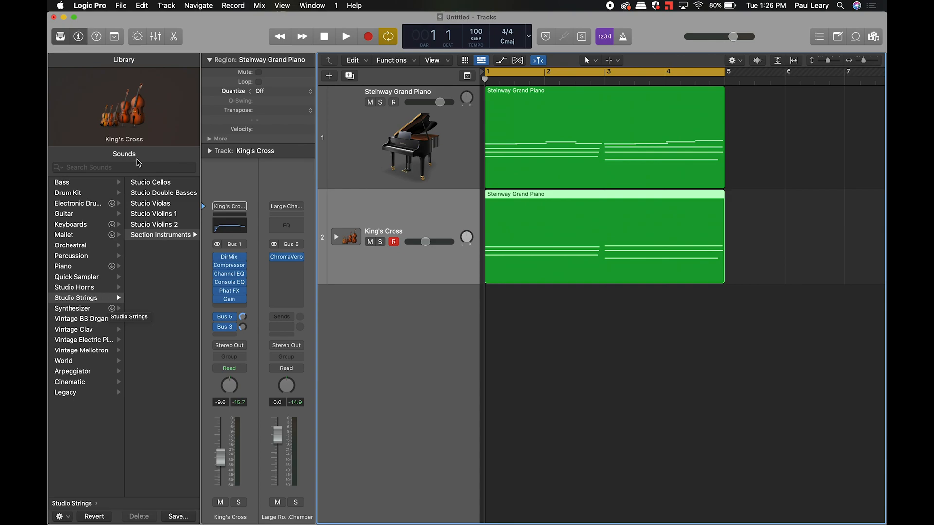
pyautogui.click(389, 164)
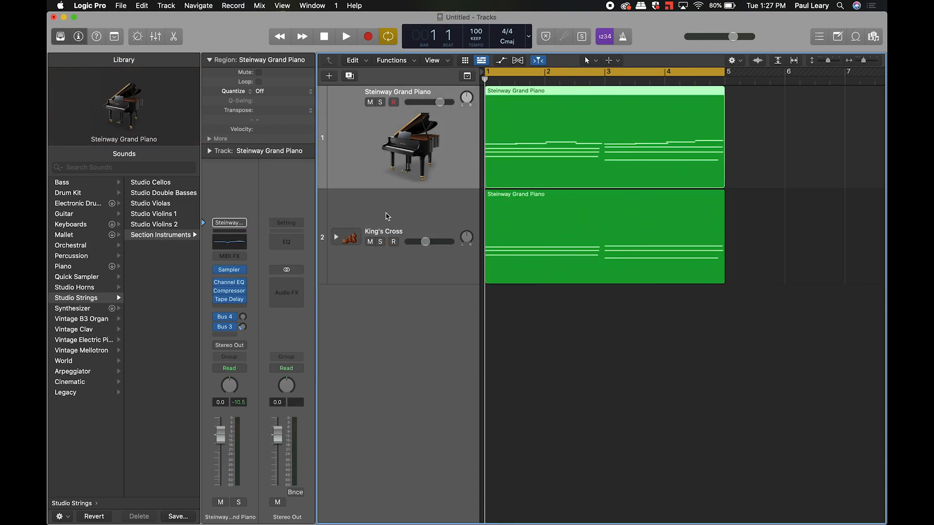
pyautogui.click(388, 216)
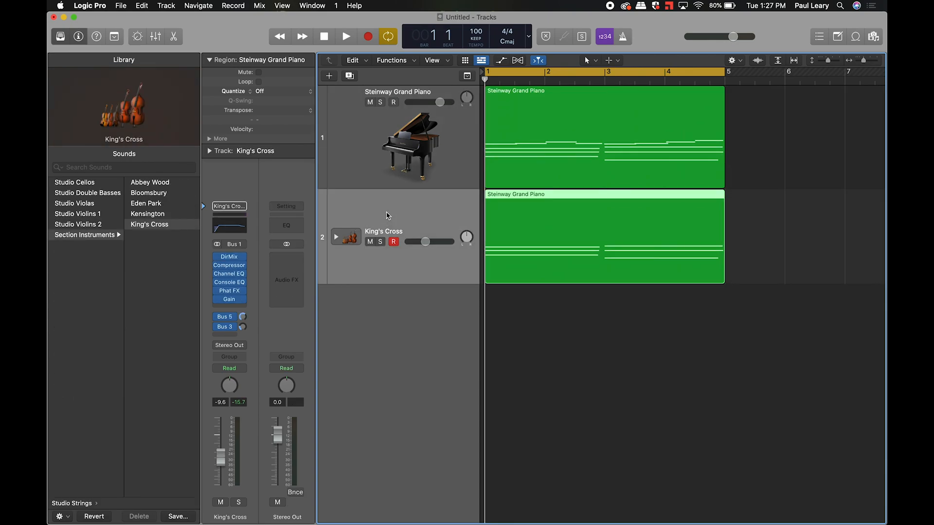
pyautogui.click(377, 143)
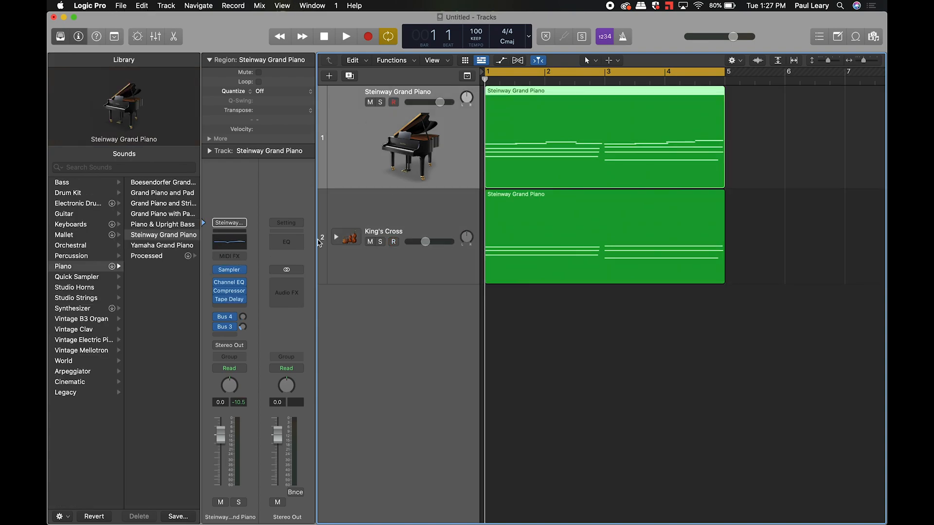
# - View the Sampler instrument settings of the Steinway Grand Piano track and close them
pyautogui.moveTo(231, 273)
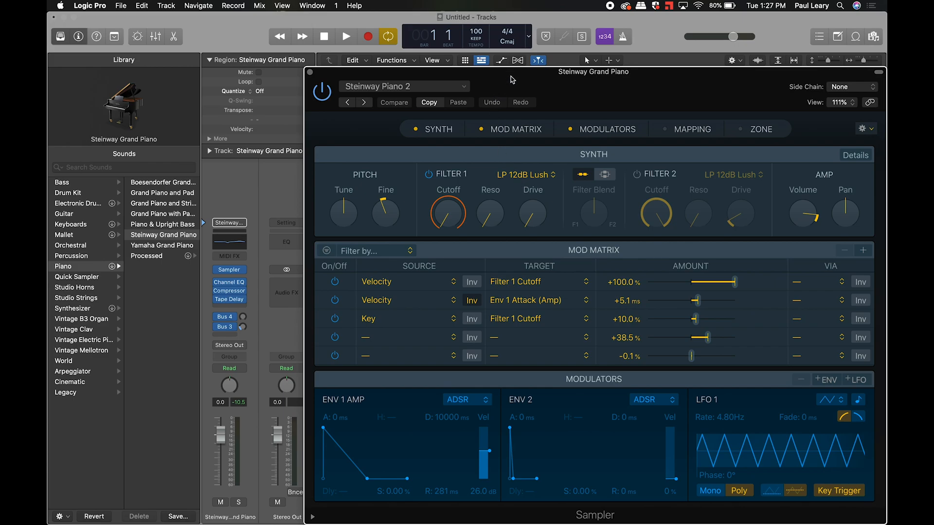
pyautogui.moveTo(511, 79); pyautogui.dragTo(327, 33)
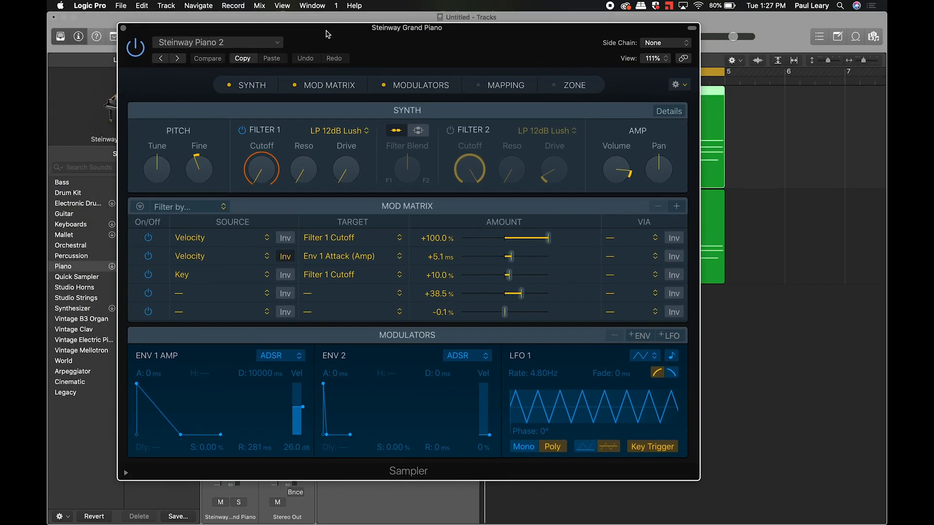
pyautogui.click(123, 28)
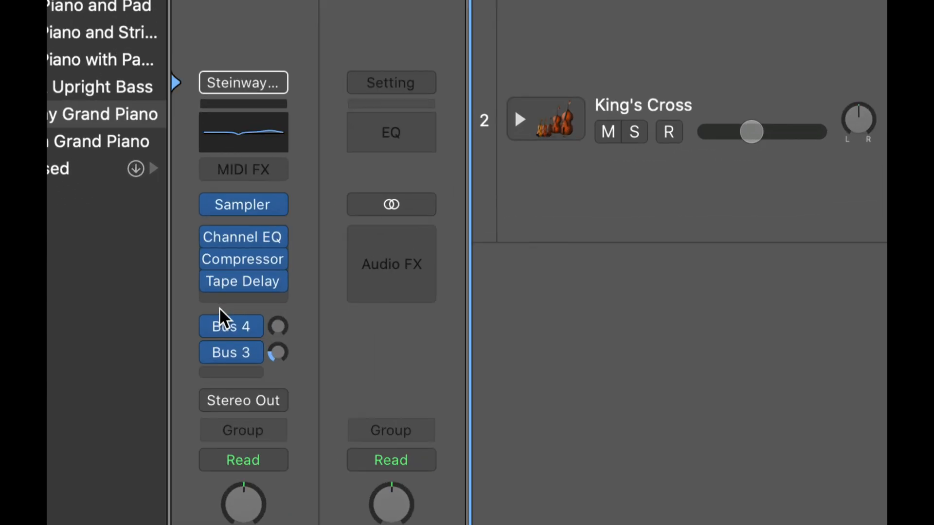
# - View the plug-ins available for the piano channel strip's empty effect slot, dismiss the list and select the King's Cross track
pyautogui.click(240, 297)
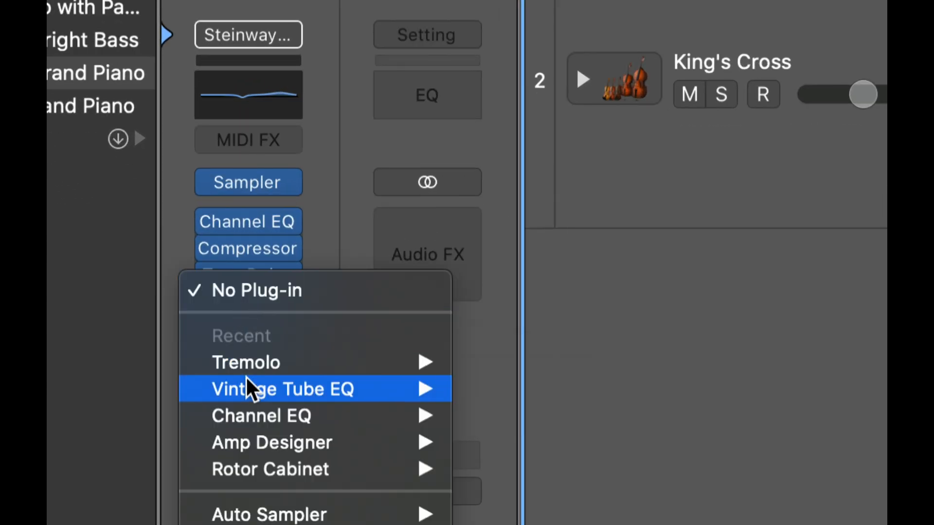
pyautogui.moveTo(243, 365)
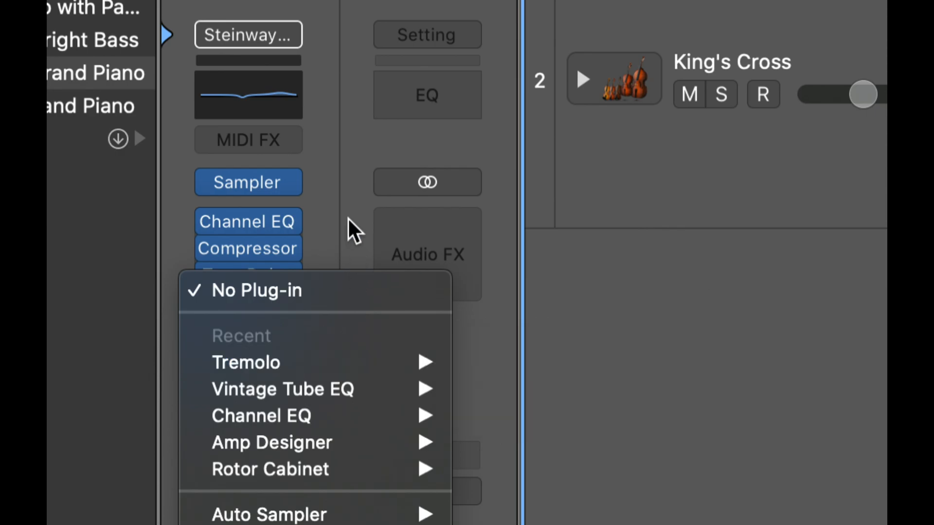
pyautogui.click(343, 219)
pyautogui.moveTo(239, 246)
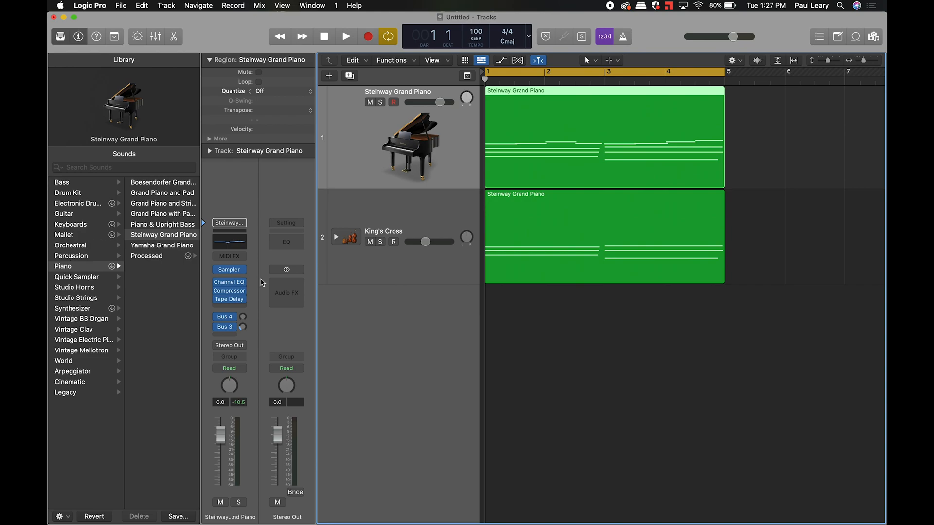
pyautogui.click(421, 218)
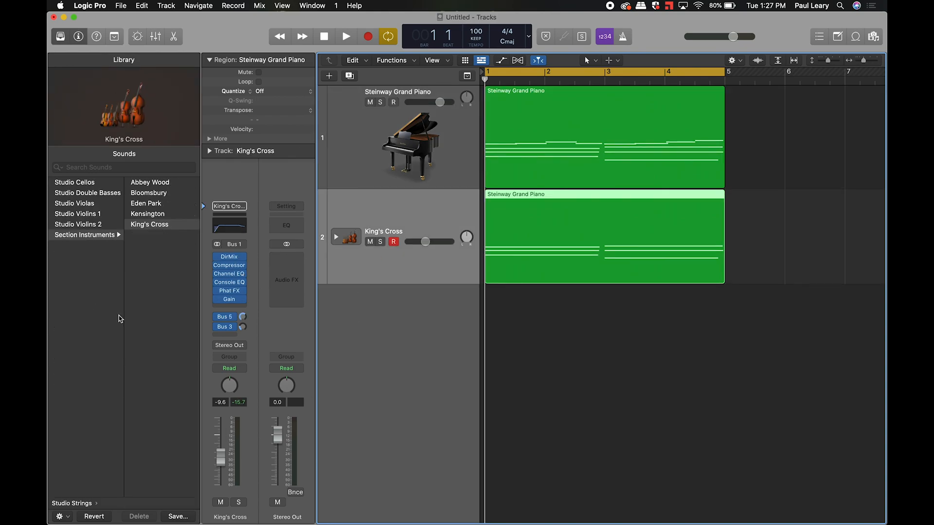
# - Change the King's Cross track's sound to Classic Clean from the Guitar library category
pyautogui.hscroll(-5, 156, 228)
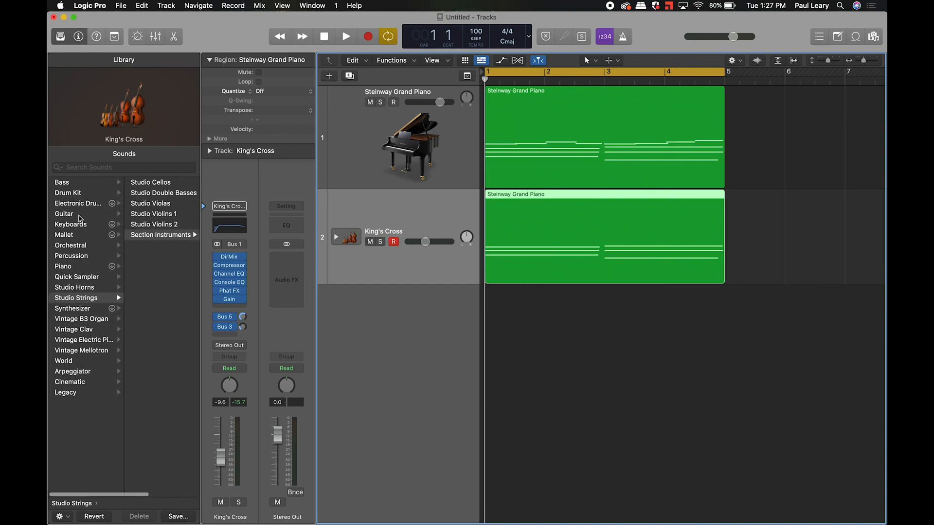
pyautogui.click(77, 215)
pyautogui.click(147, 238)
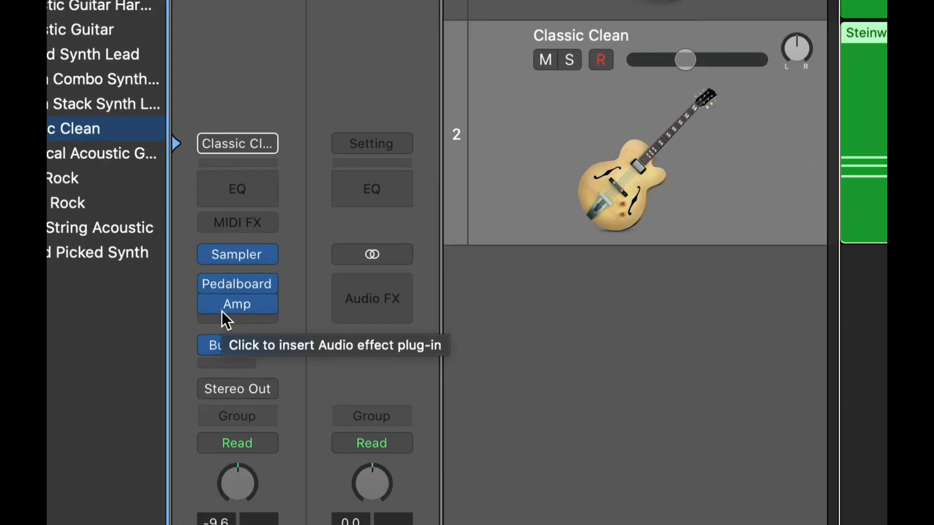
# - Add the Vintage Drive and Double Dragon pedals after Blue Echo in the guitar track's Pedalboard and close the plug-in
pyautogui.moveTo(236, 254)
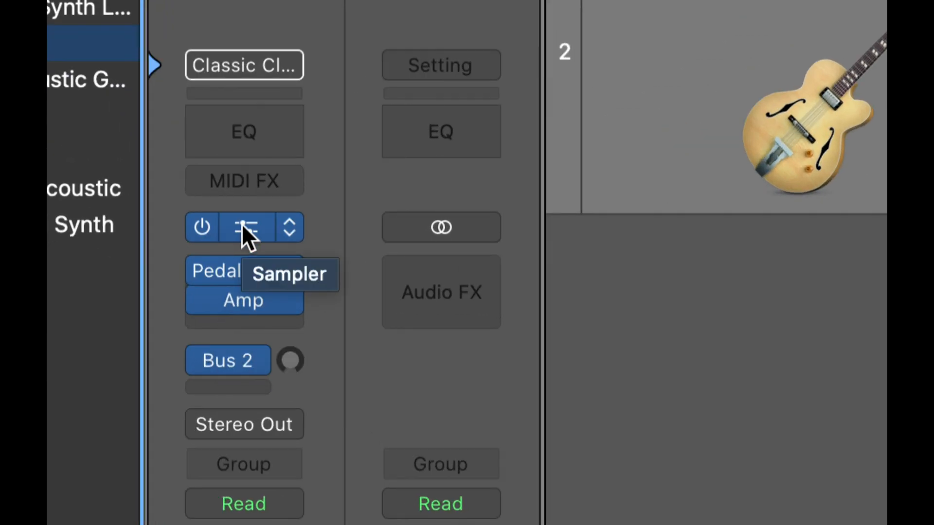
pyautogui.click(243, 269)
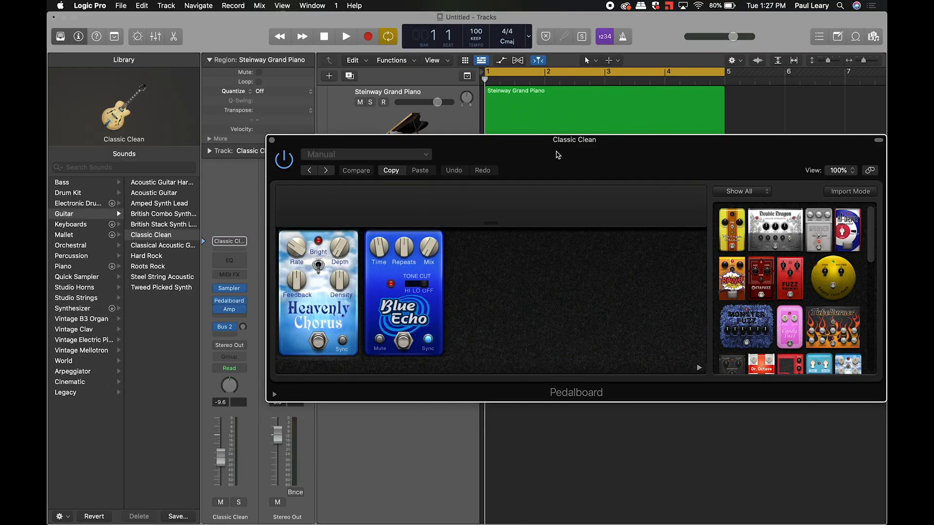
pyautogui.moveTo(558, 155); pyautogui.dragTo(470, 162)
pyautogui.moveTo(653, 247); pyautogui.dragTo(448, 329)
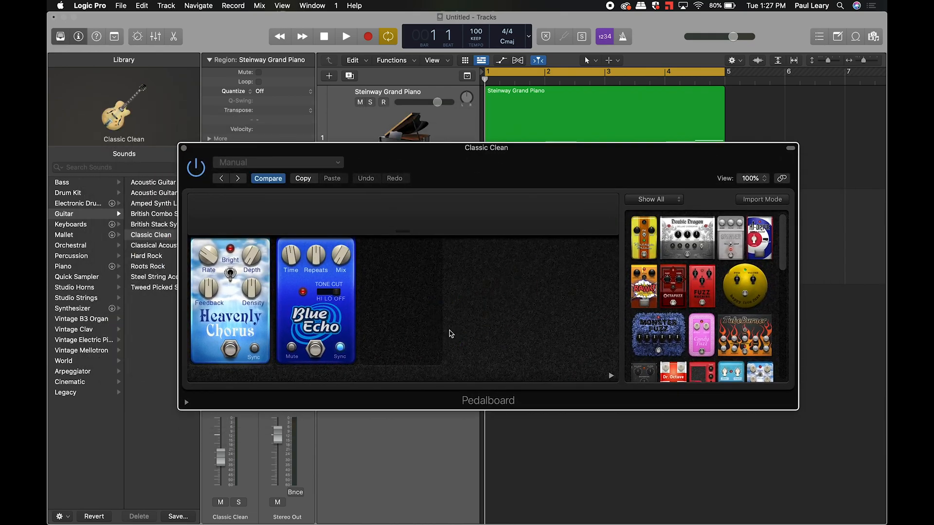
pyautogui.moveTo(697, 241); pyautogui.dragTo(486, 331)
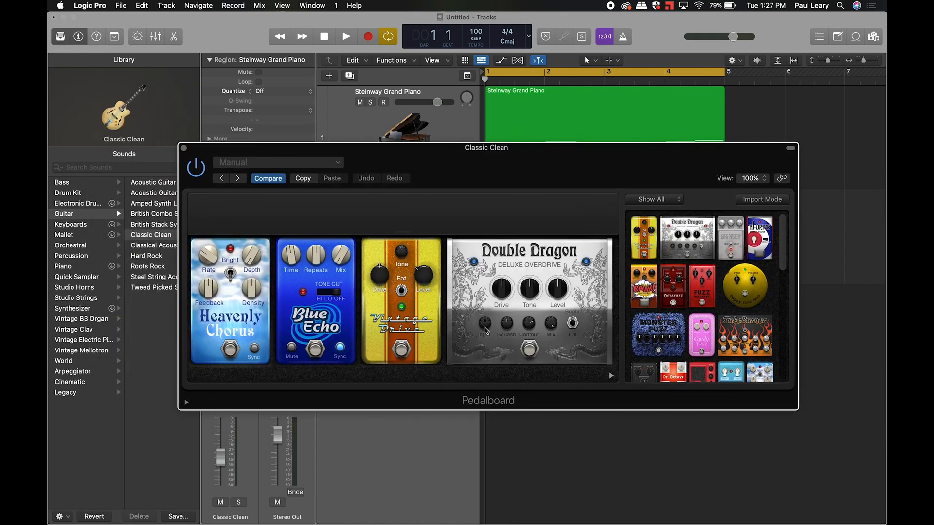
pyautogui.click(186, 149)
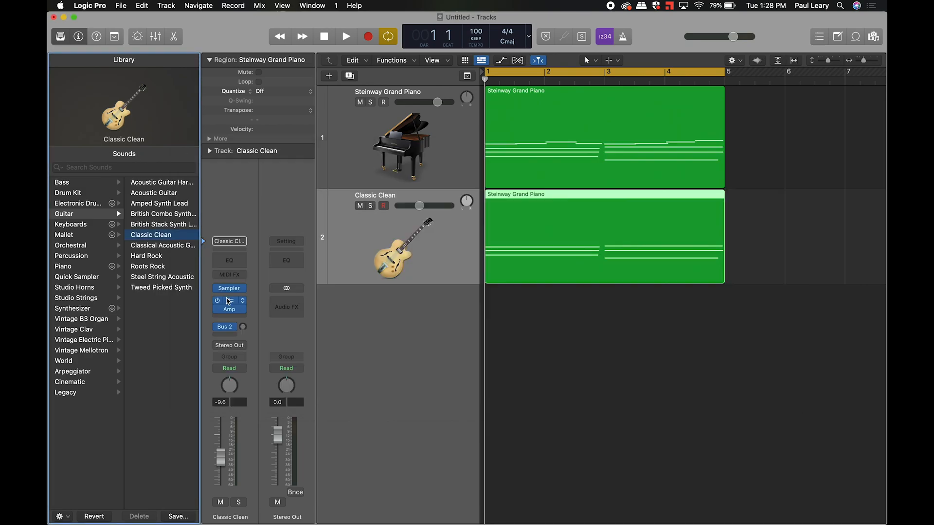
# - View the Amp Designer settings of the Classic Clean track and close them
pyautogui.click(230, 313)
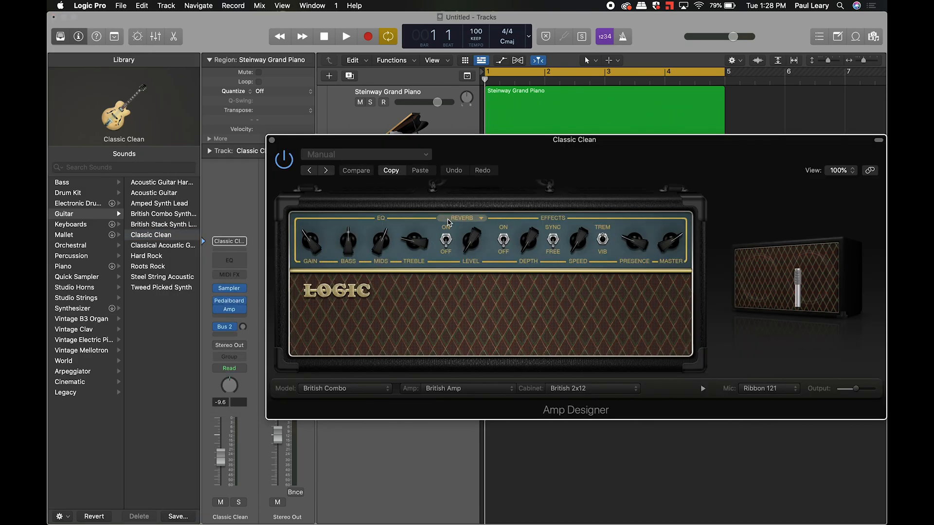
pyautogui.moveTo(582, 143); pyautogui.dragTo(453, 116)
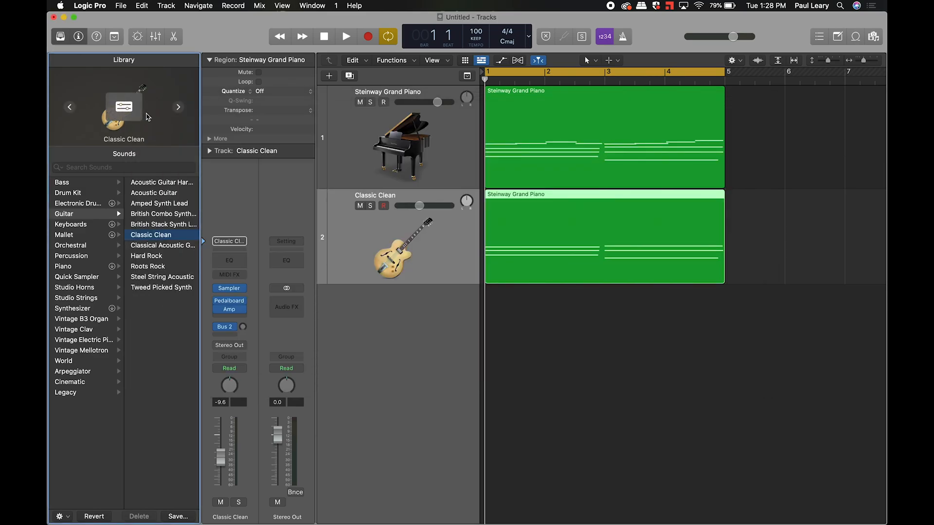
pyautogui.click(143, 112)
# - Audition the Classic Clean guitar sound by playing notes with Musical Typing, and close the on-screen keyboard
pyautogui.press('f')
pyautogui.press('f')
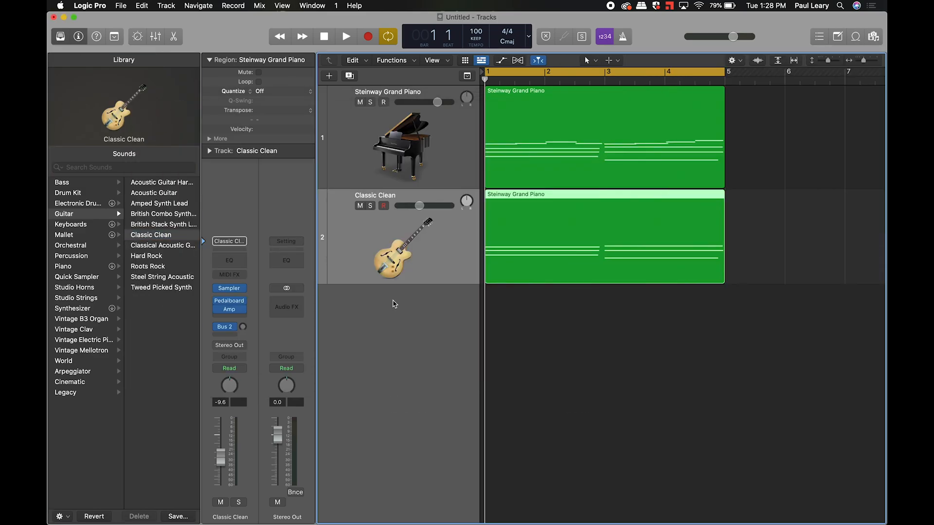
pyautogui.press('super+k')
pyautogui.press('f')
pyautogui.press('a')
pyautogui.press('f')
pyautogui.press('h')
pyautogui.press('k')
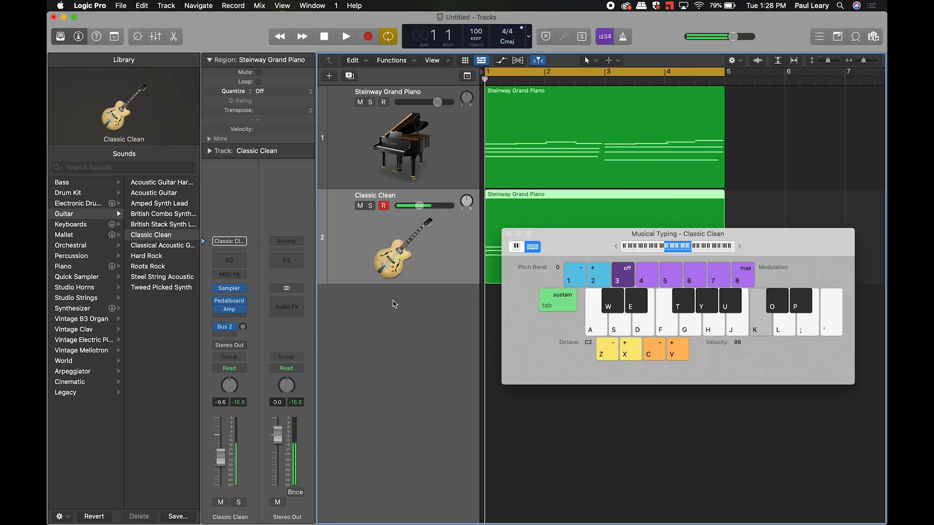
pyautogui.press('l')
pyautogui.press('a')
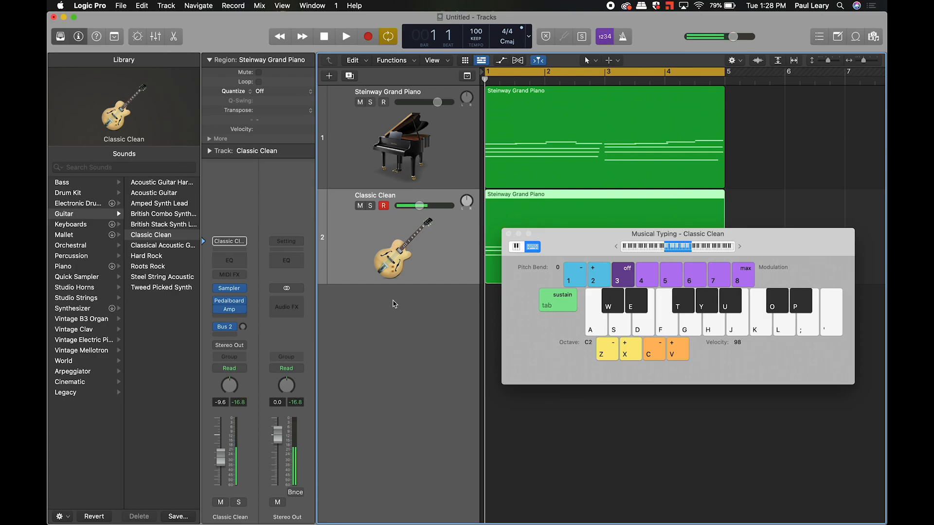
pyautogui.click(509, 234)
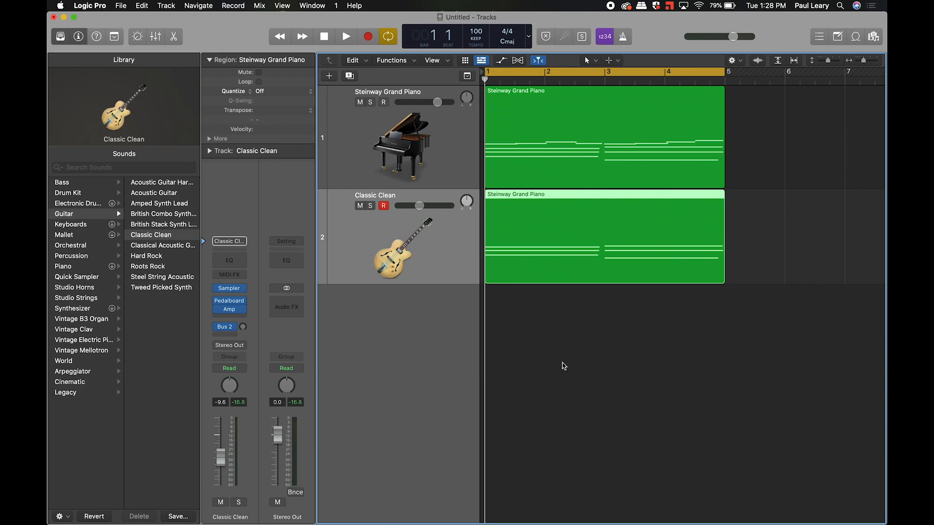
# - Add one software instrument track, enlarge its height and assign it the Marimba sound from the Mallet category
pyautogui.click(540, 350)
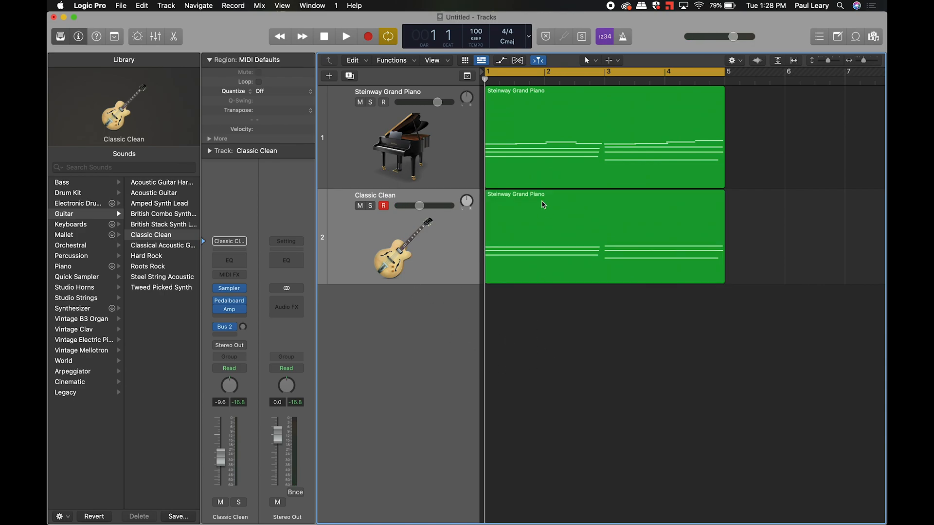
pyautogui.click(542, 203)
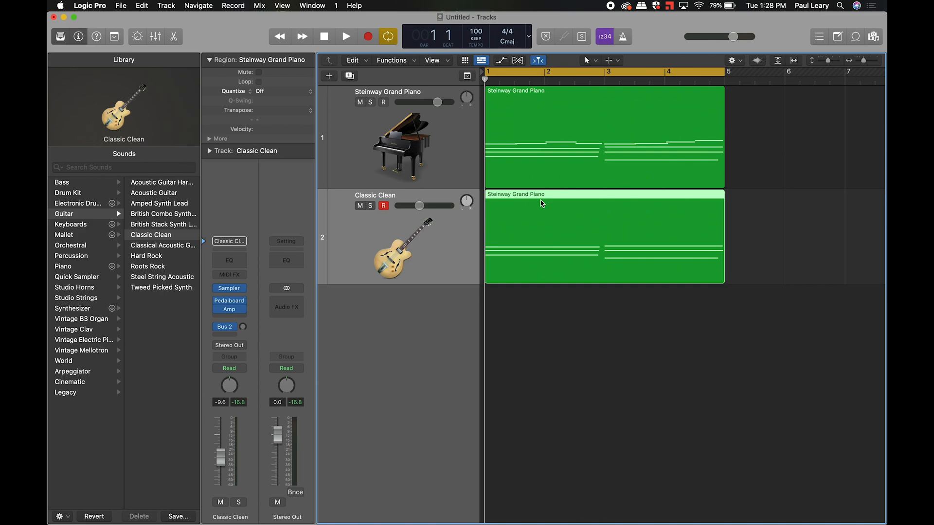
pyautogui.click(331, 77)
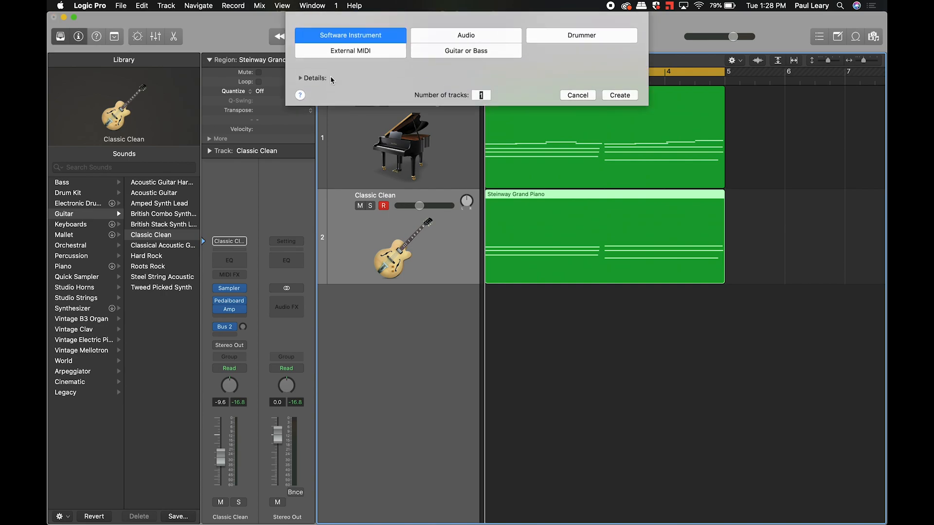
pyautogui.click(628, 97)
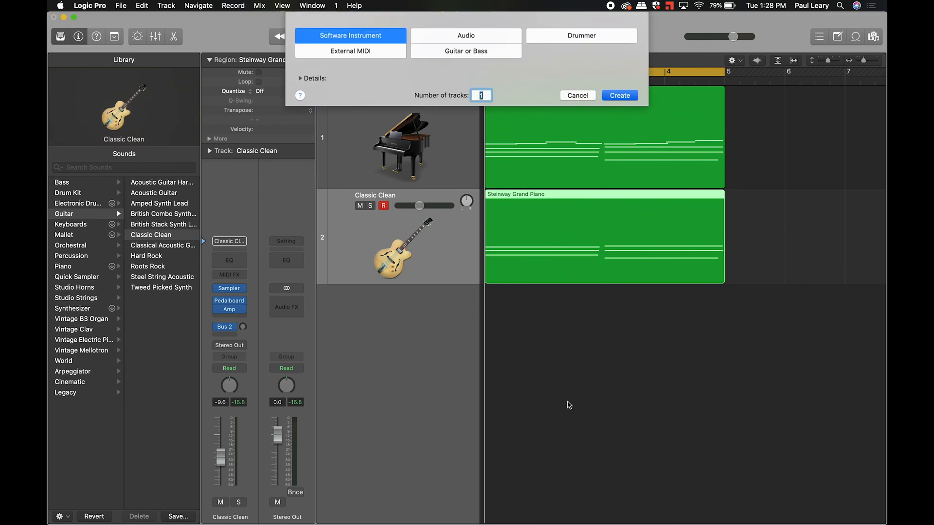
pyautogui.moveTo(401, 308); pyautogui.dragTo(402, 388)
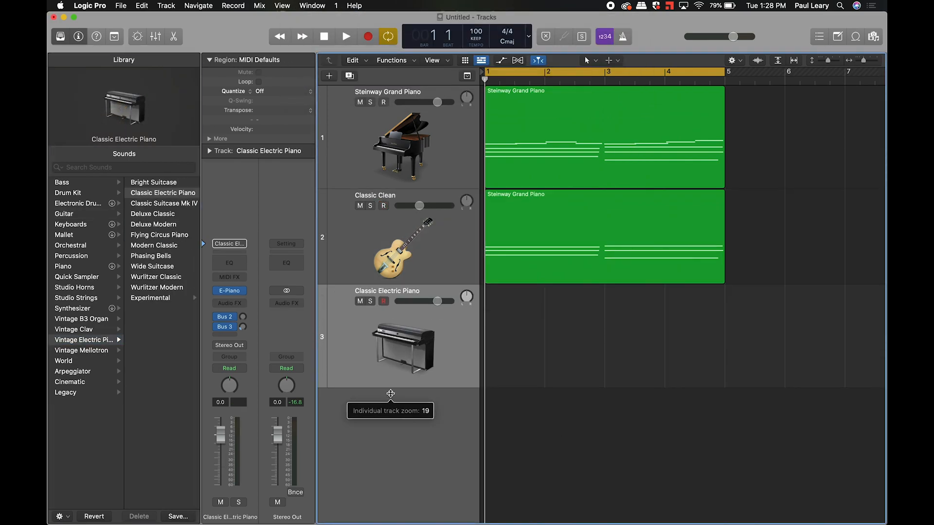
pyautogui.click(87, 237)
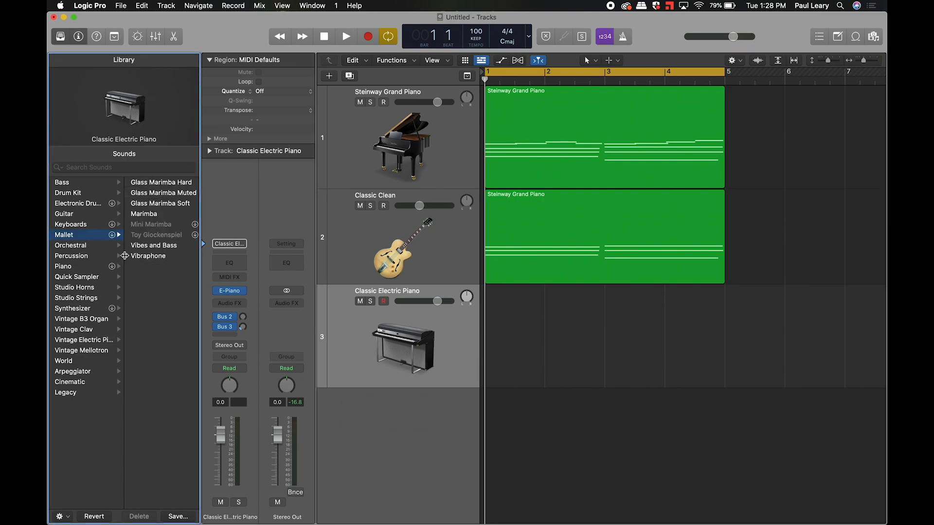
pyautogui.click(143, 214)
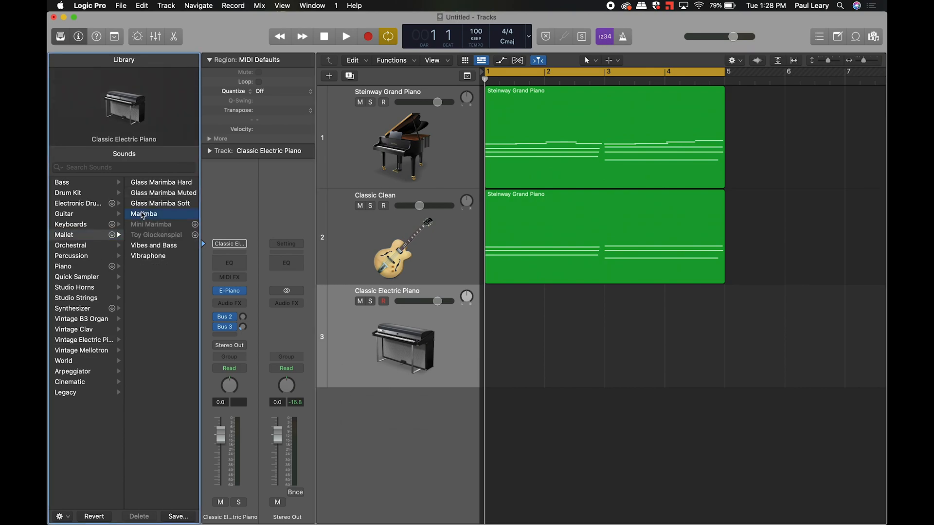
# - Create an empty region at bar 1 of the Marimba track with the Pencil tool and extend it to bar 5
pyautogui.click(516, 312)
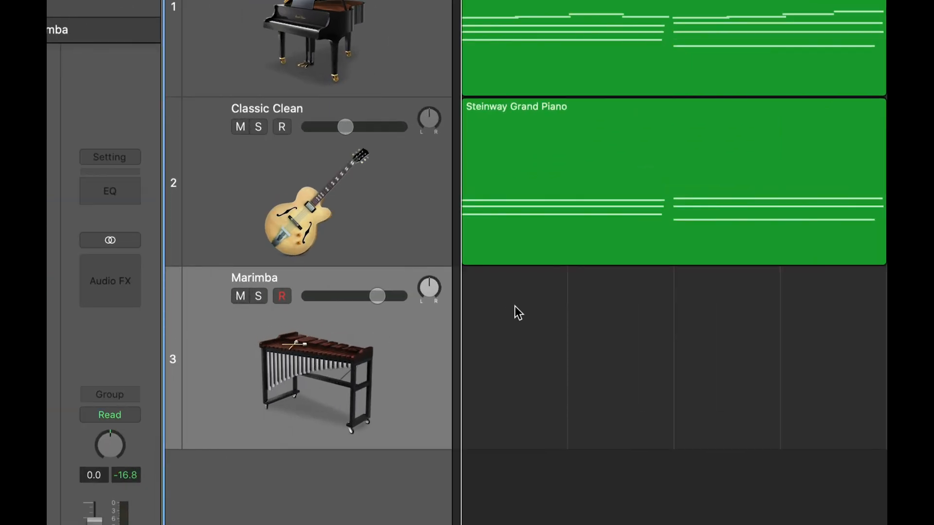
pyautogui.press('t')
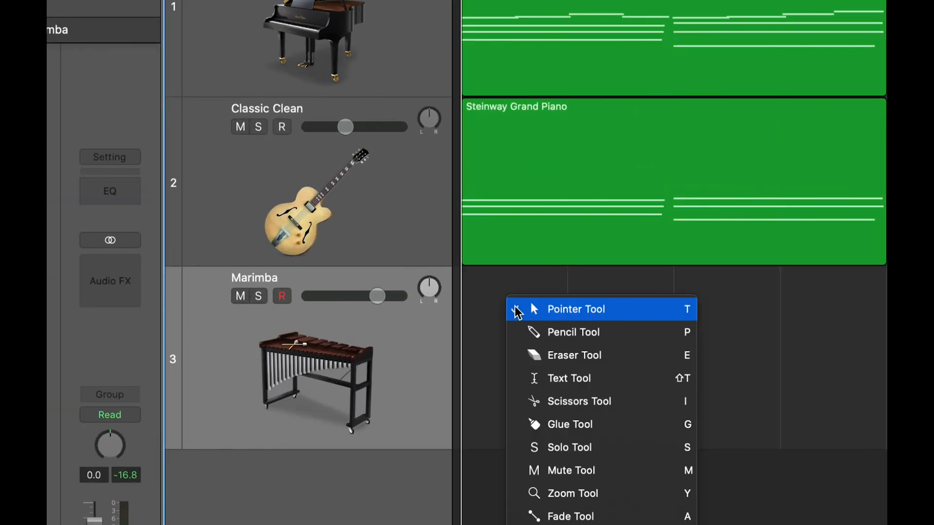
pyautogui.press('t')
pyautogui.press('t')
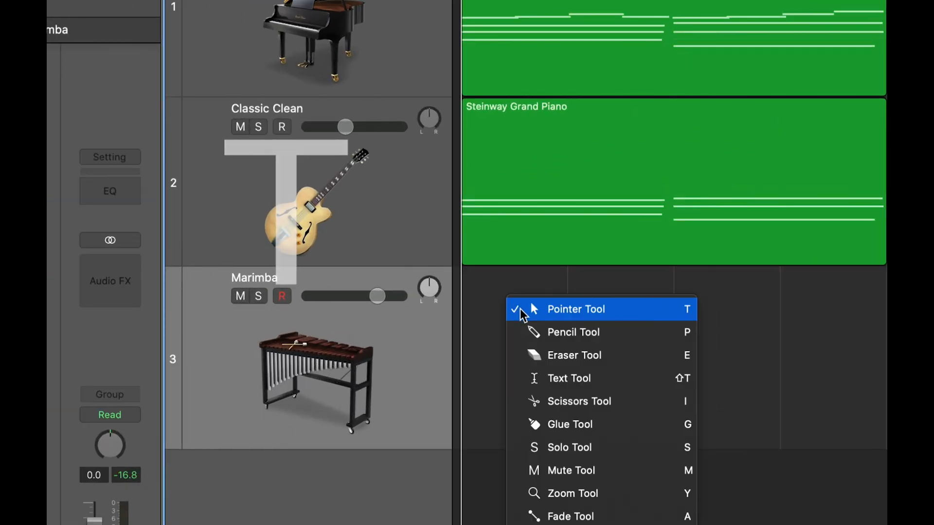
pyautogui.click(547, 333)
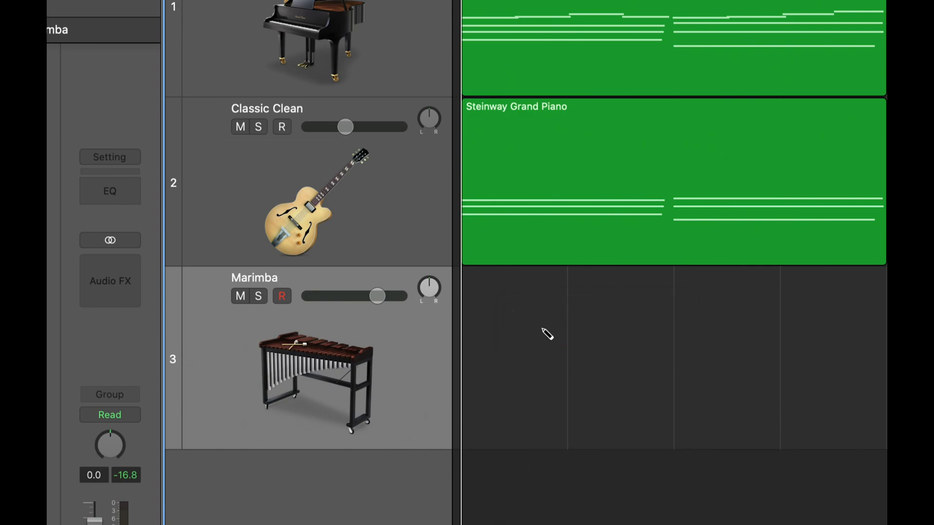
pyautogui.click(477, 282)
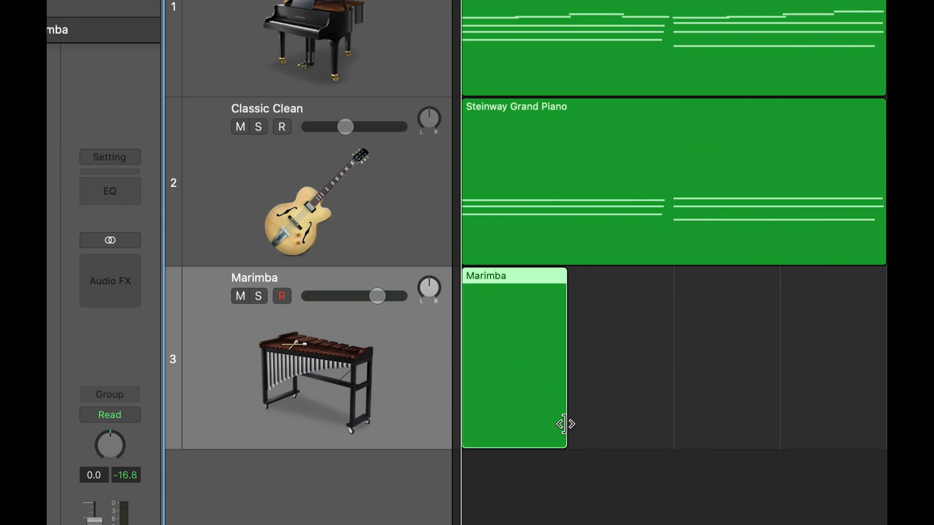
pyautogui.moveTo(565, 428)
pyautogui.mouseDown()
pyautogui.moveTo(905, 428)
pyautogui.moveTo(876, 428)
pyautogui.moveTo(886, 432)
pyautogui.mouseUp()
# - Switch back to the Pointer tool in the tracks area
pyautogui.press('t')
pyautogui.click(553, 346)
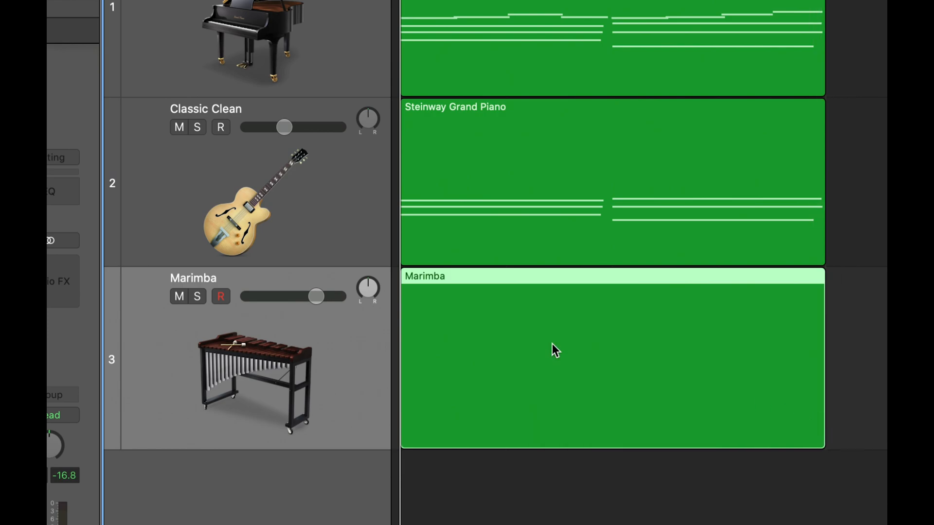
pyautogui.press('t')
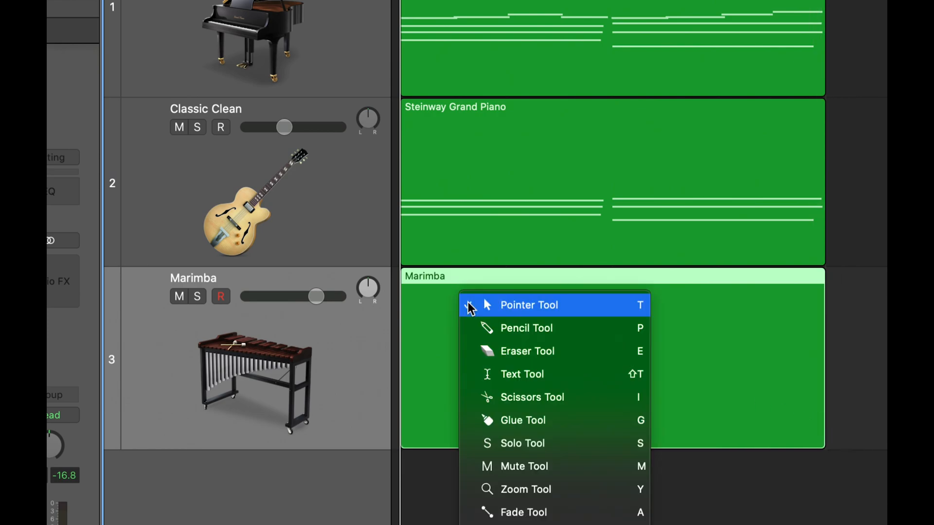
pyautogui.click(508, 304)
pyautogui.press('t')
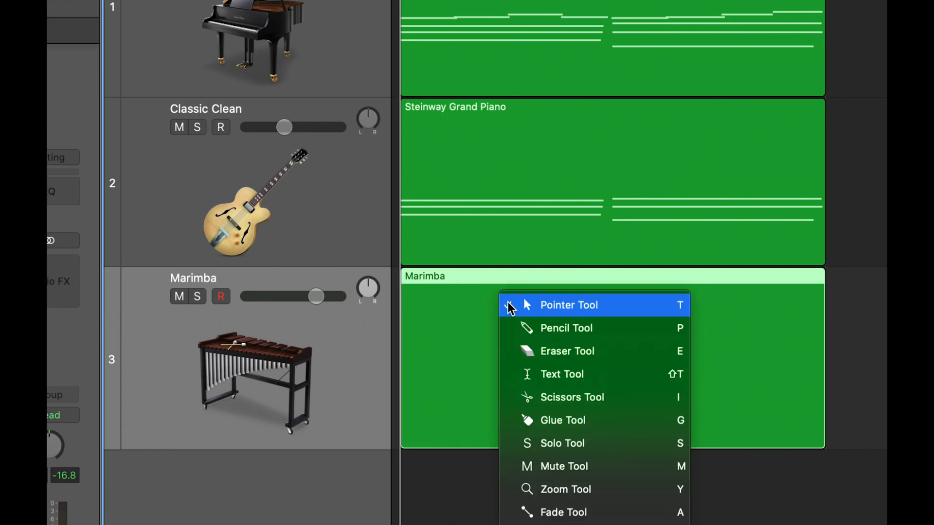
pyautogui.click(553, 302)
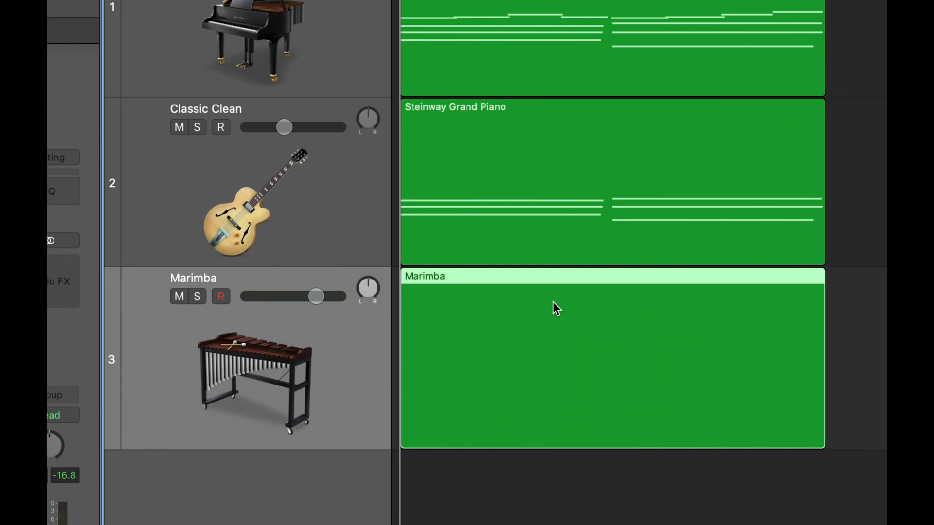
# - Open the empty Marimba region in the Piano Roll editor
pyautogui.doubleClick(458, 275)
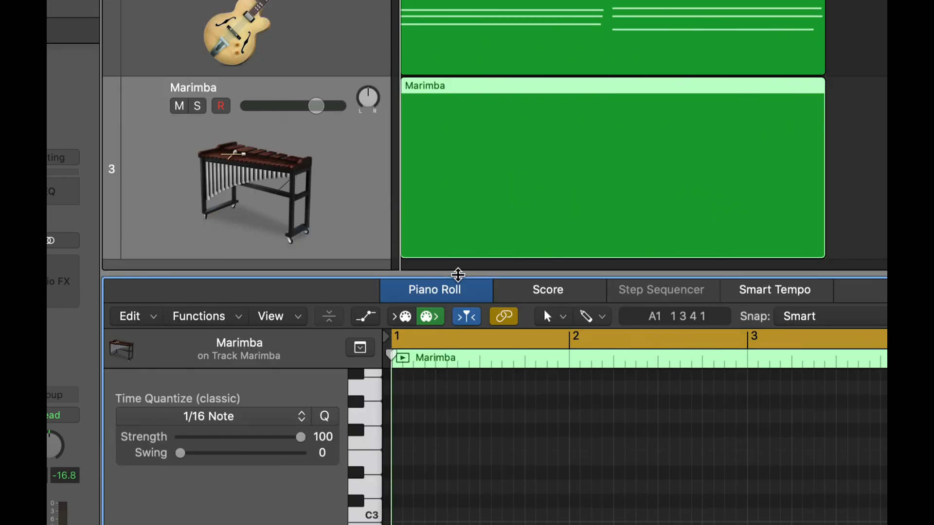
pyautogui.scroll(-2, 412, 465)
pyautogui.scroll(3, 413, 466)
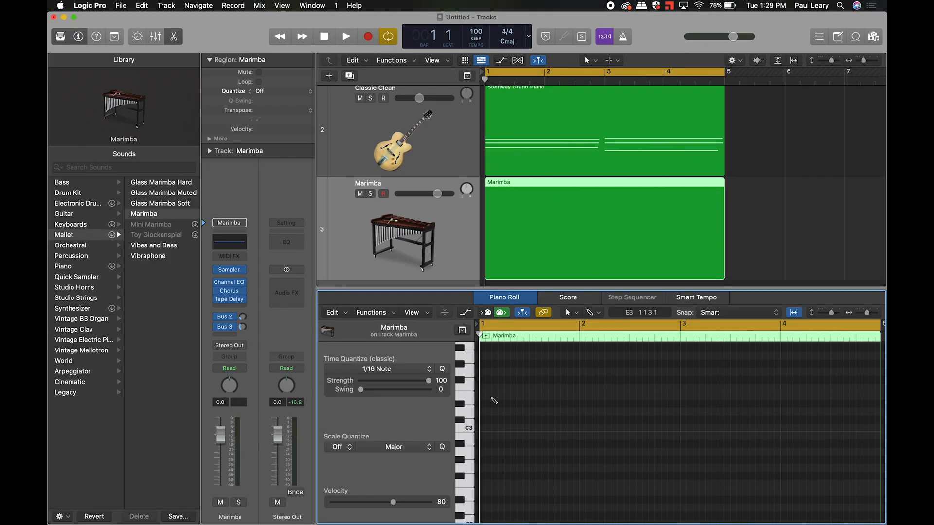
pyautogui.scroll(3, 540, 408)
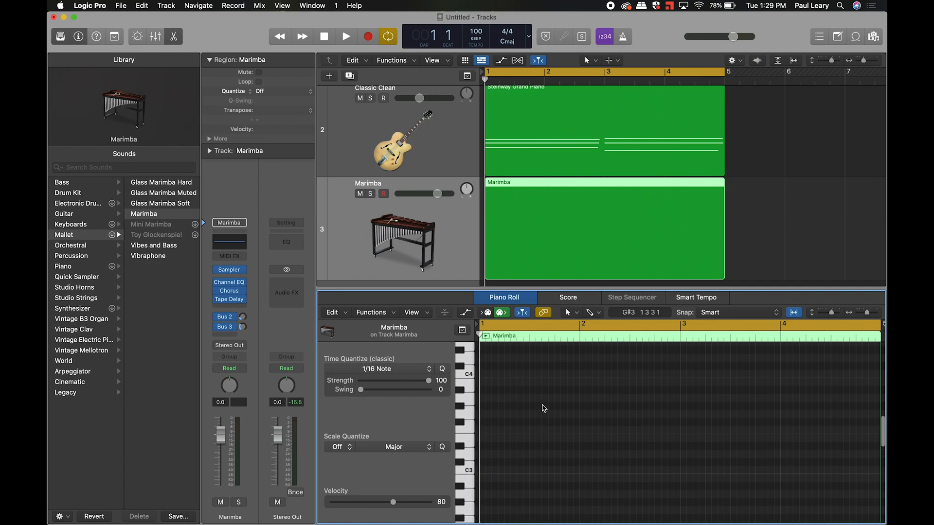
# - Draw an A#3 note at the start of bar 1 in the Marimba region with the Pencil tool
pyautogui.press('t')
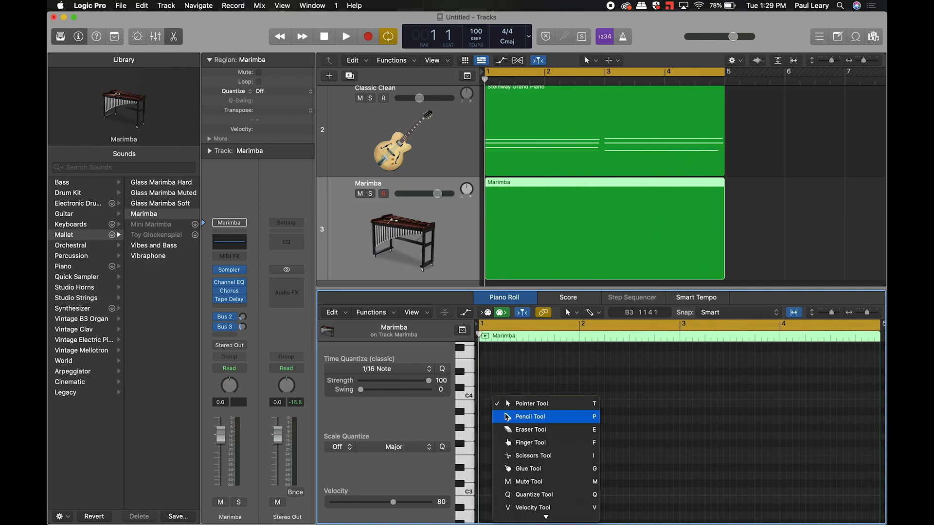
pyautogui.click(508, 418)
pyautogui.press('t')
pyautogui.click(496, 398)
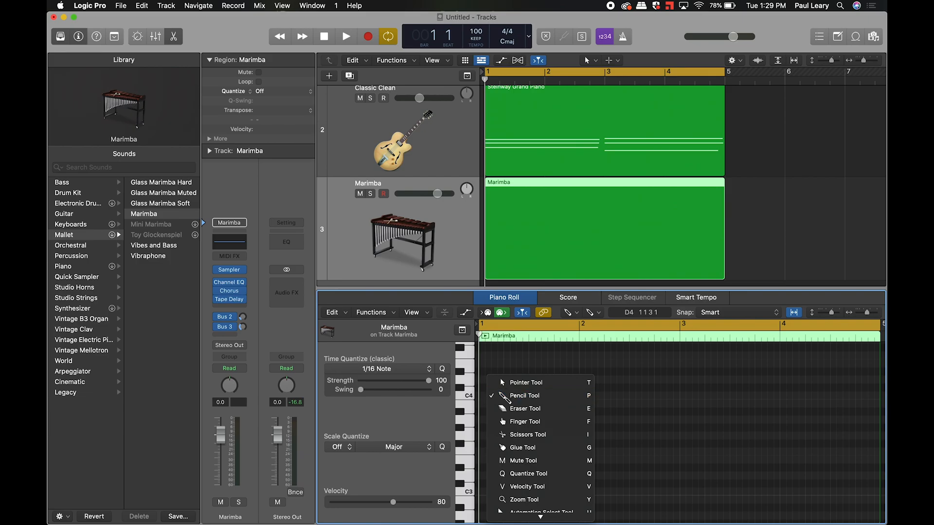
pyautogui.click(481, 412)
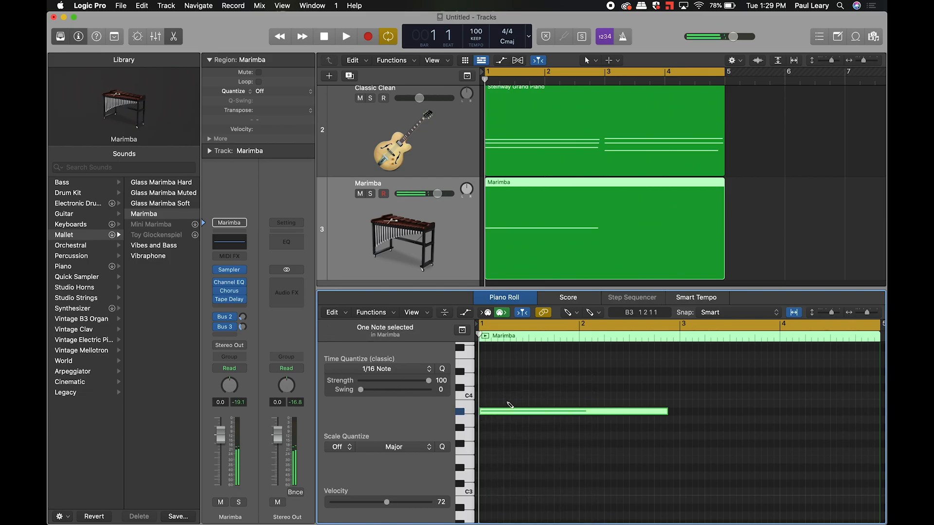
# - Draw eight more notes across bars 1 and 2 at B3, G3, G#3, F3, D3, E3, D#4 and C#4, and play them back
pyautogui.click(506, 403)
pyautogui.click(543, 435)
pyautogui.click(607, 427)
pyautogui.click(606, 452)
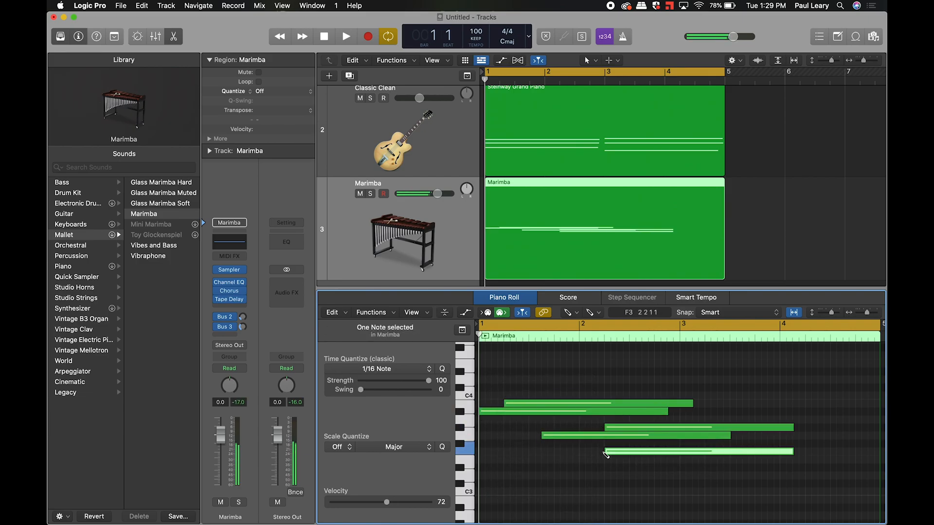
pyautogui.click(581, 475)
pyautogui.click(562, 460)
pyautogui.click(613, 371)
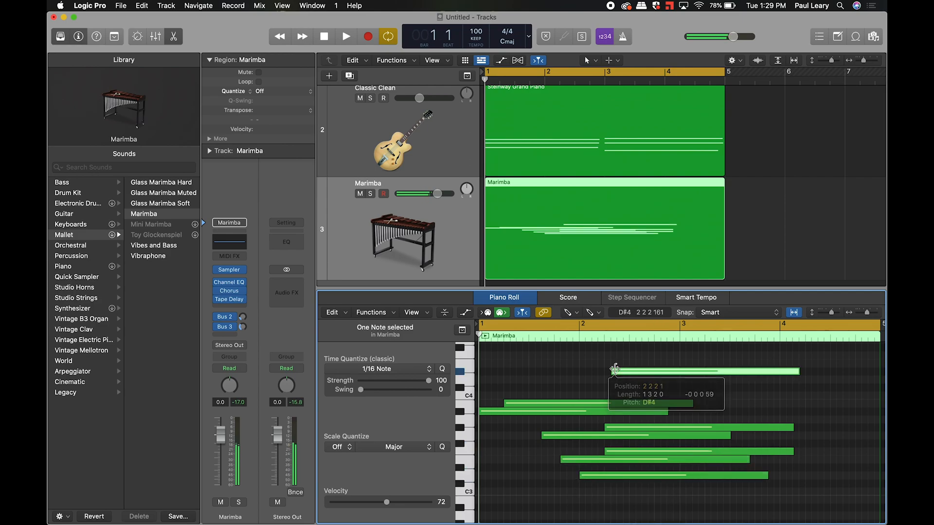
pyautogui.click(637, 388)
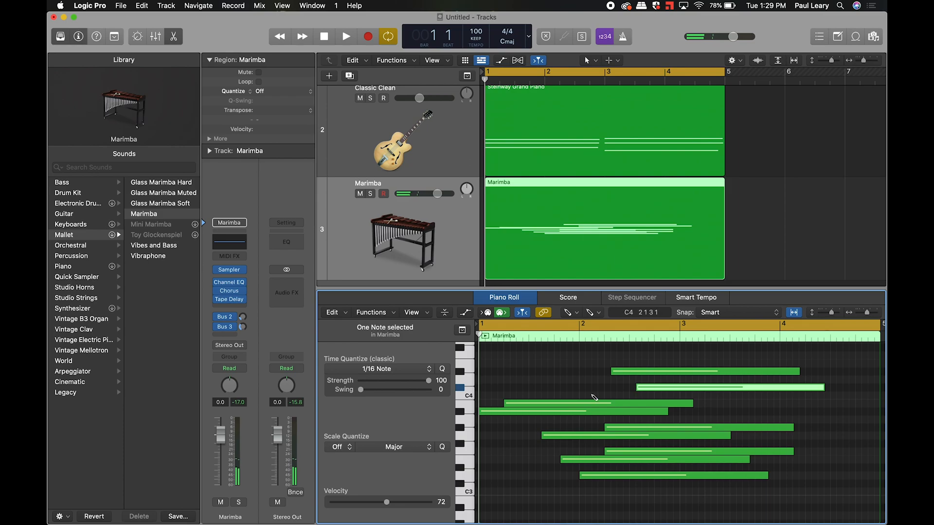
pyautogui.press('space')
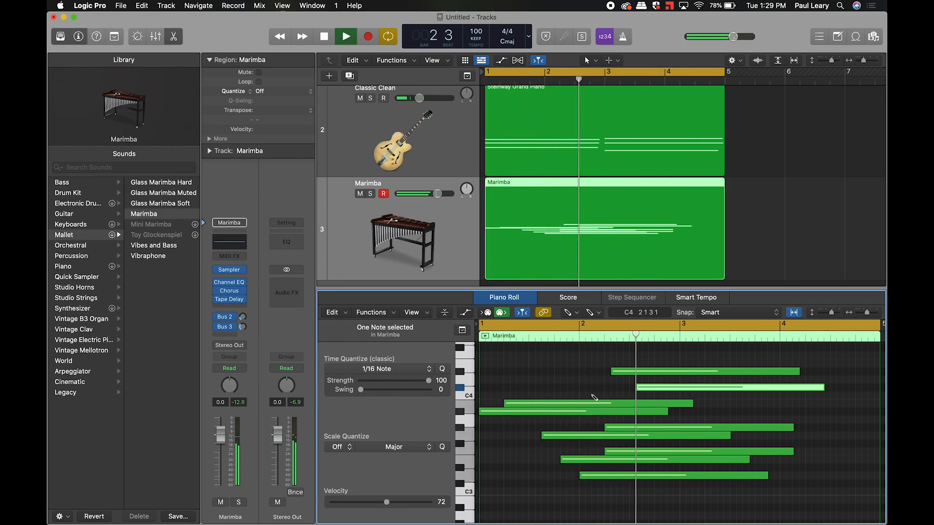
pyautogui.press('space')
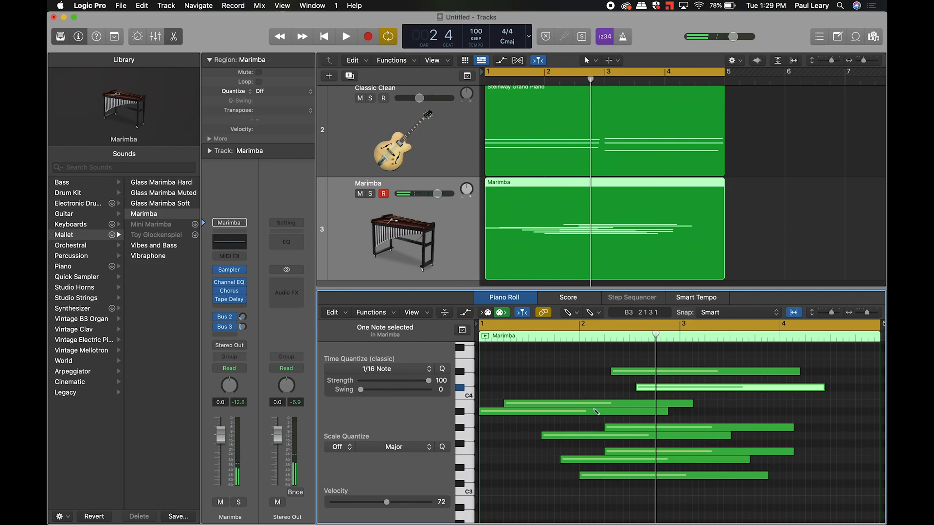
# - Shorten the B3 note to a length of 0 1 1 0, and shorten the other eight notes together with the Pointer tool
pyautogui.moveTo(692, 403); pyautogui.dragTo(538, 404)
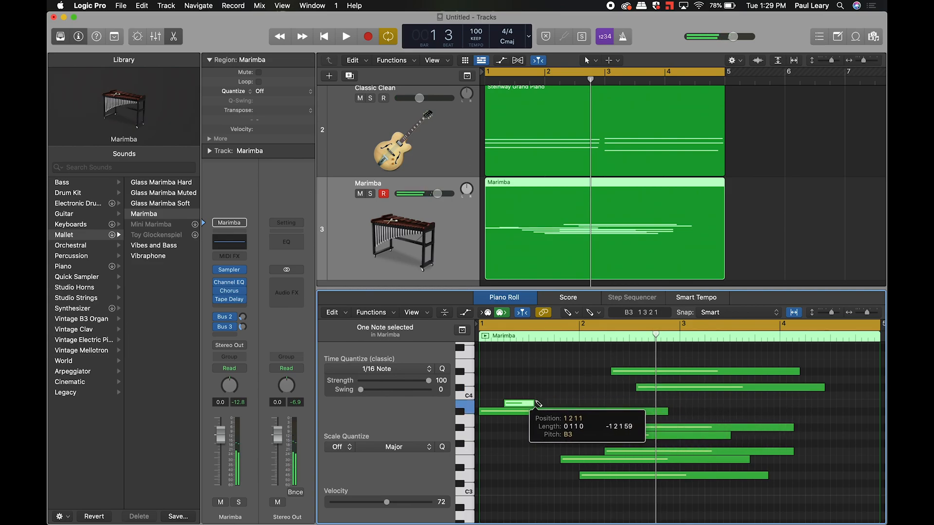
pyautogui.press('t')
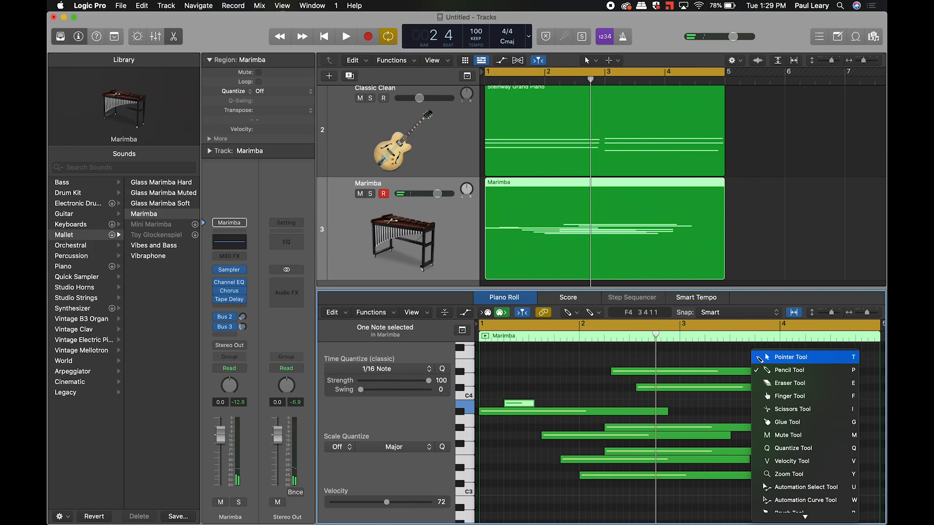
pyautogui.press('t')
pyautogui.moveTo(757, 358); pyautogui.dragTo(652, 488)
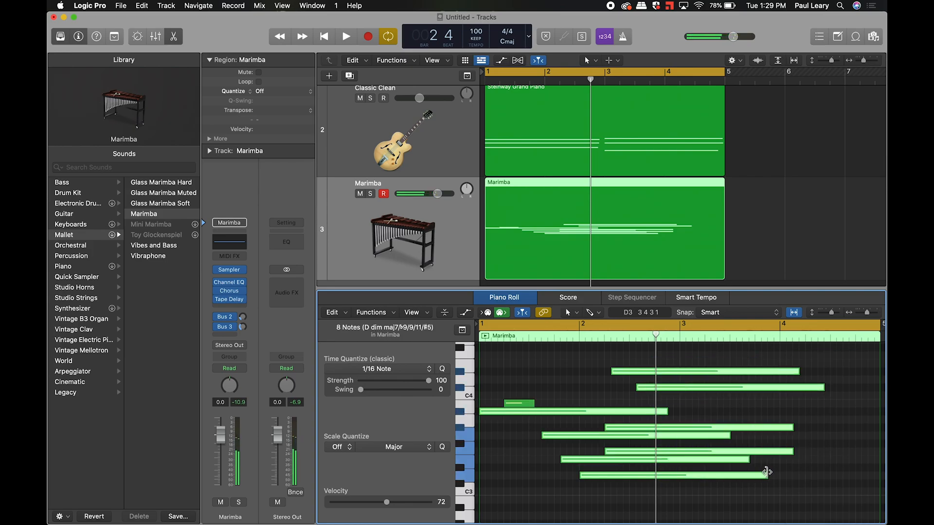
pyautogui.moveTo(767, 476); pyautogui.dragTo(596, 468)
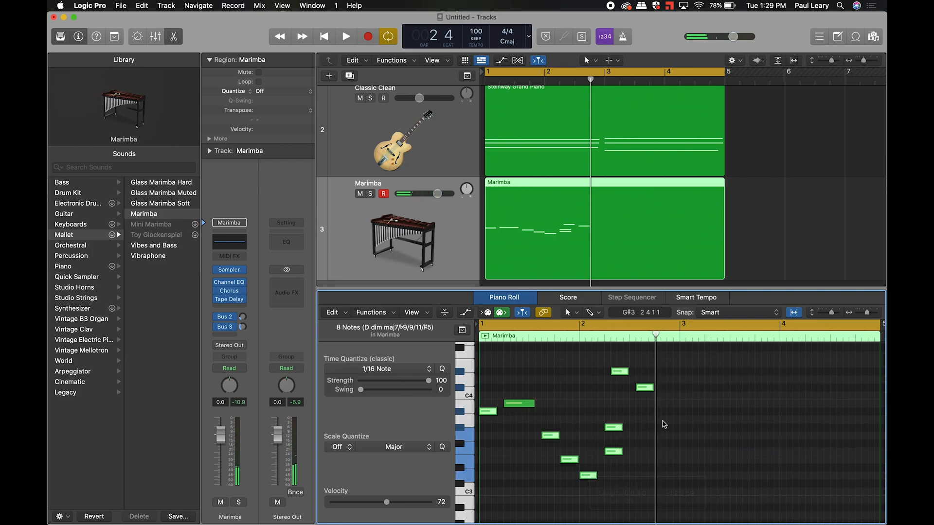
pyautogui.click(667, 414)
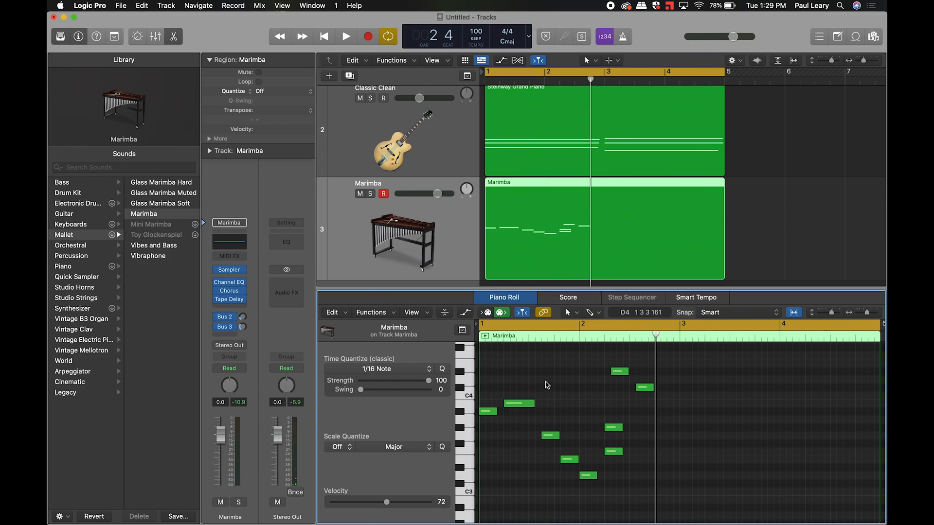
# - Raise note velocities with the Velocity tool, including B3 to 89, G3 to 84 and A#3 to 94, and return to the Pointer tool
pyautogui.press('t')
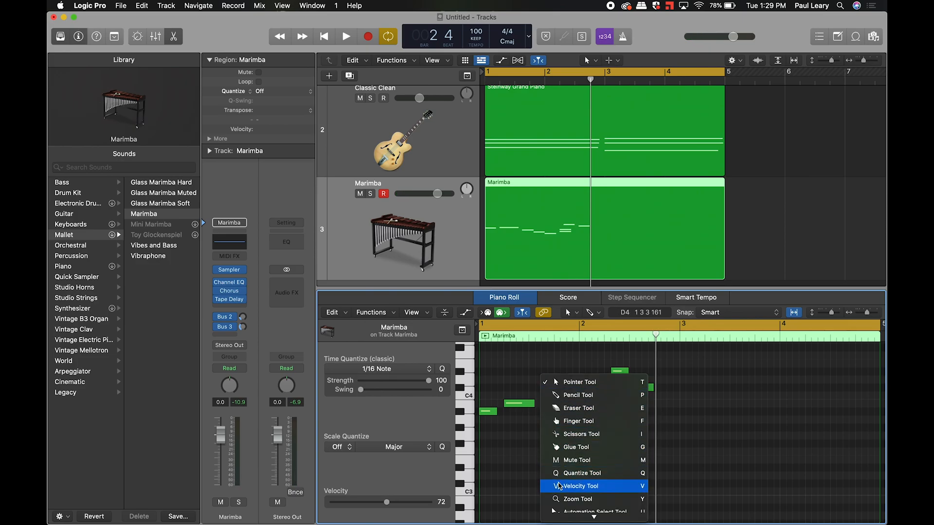
pyautogui.click(579, 486)
pyautogui.moveTo(620, 375); pyautogui.dragTo(620, 342)
pyautogui.moveTo(645, 388); pyautogui.dragTo(648, 365)
pyautogui.moveTo(519, 404); pyautogui.dragTo(514, 383)
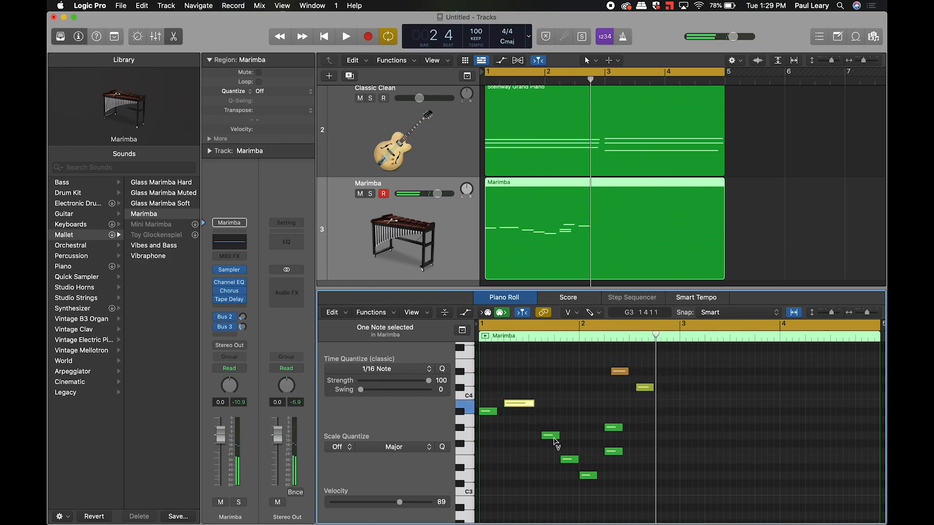
pyautogui.moveTo(554, 439); pyautogui.dragTo(554, 430)
pyautogui.moveTo(588, 475); pyautogui.dragTo(589, 428)
pyautogui.moveTo(488, 411); pyautogui.dragTo(485, 389)
pyautogui.press('t')
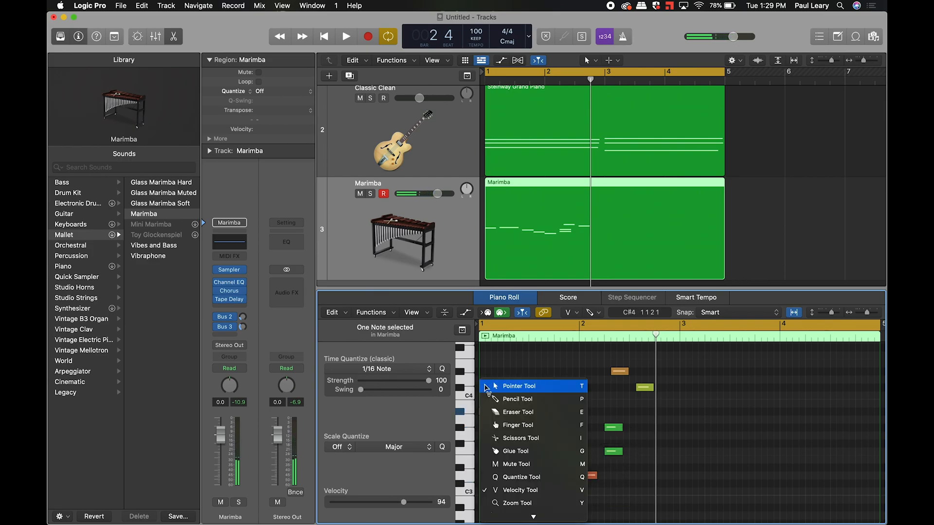
pyautogui.click(514, 381)
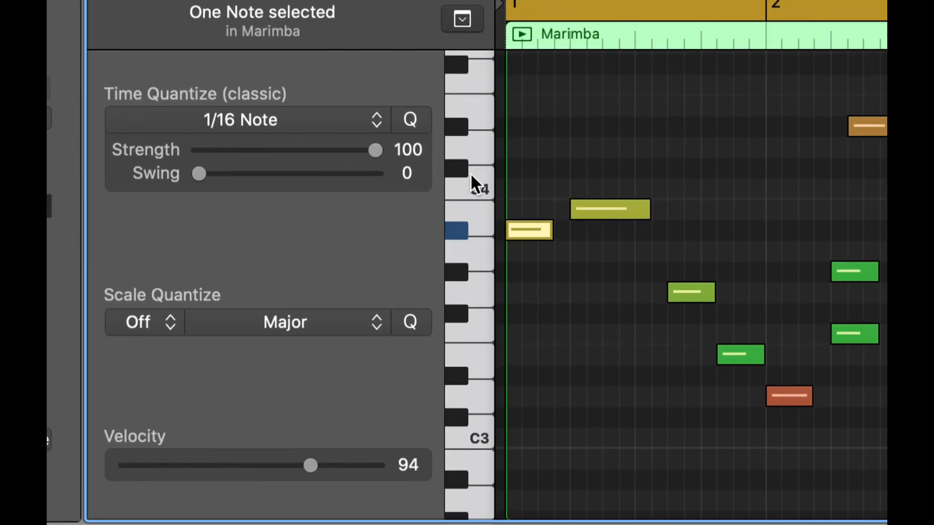
# - Audition and select notes by pitch from the Piano Roll keyboard, including G3 and F3, and select the A#3 note directly
pyautogui.moveTo(471, 209); pyautogui.dragTo(471, 256)
pyautogui.click(471, 290)
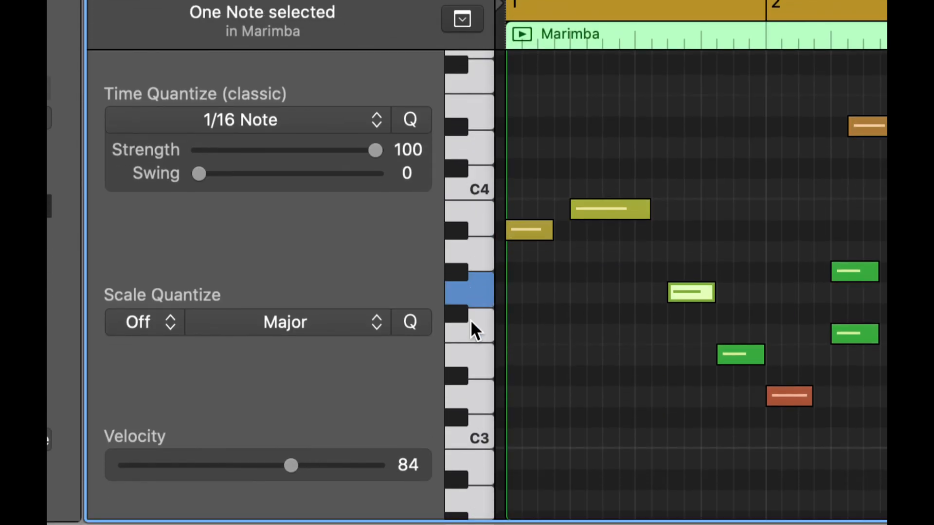
pyautogui.moveTo(471, 320)
pyautogui.mouseDown()
pyautogui.moveTo(473, 352)
pyautogui.moveTo(457, 371)
pyautogui.moveTo(460, 328)
pyautogui.mouseUp()
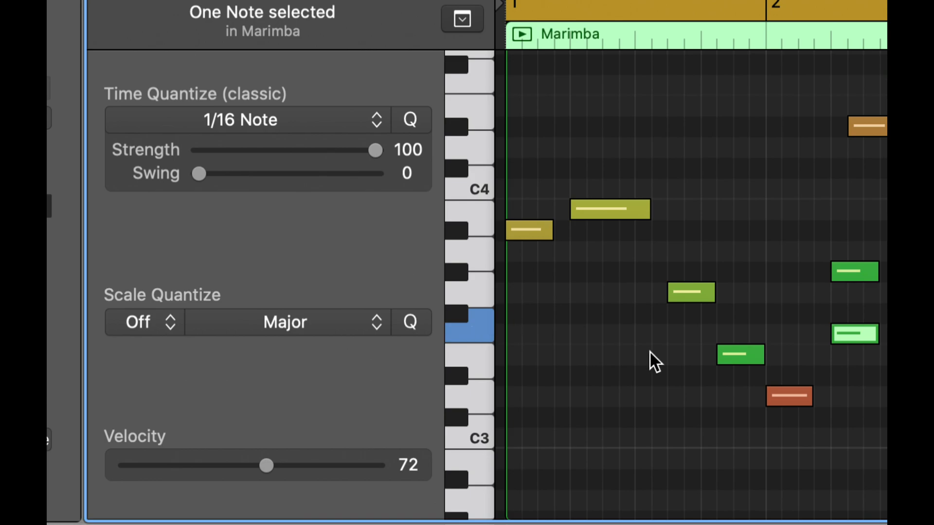
pyautogui.hscroll(5, 650, 352)
pyautogui.hscroll(-5, 653, 329)
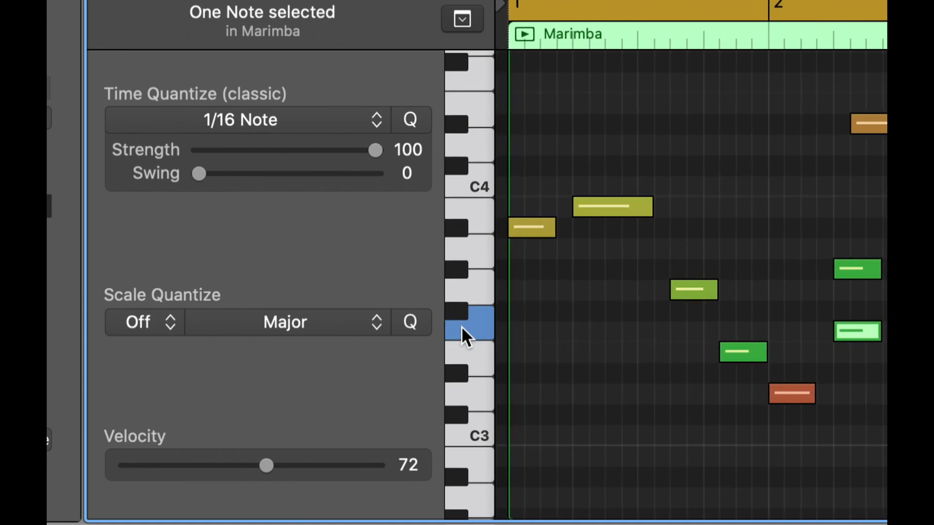
pyautogui.click(535, 226)
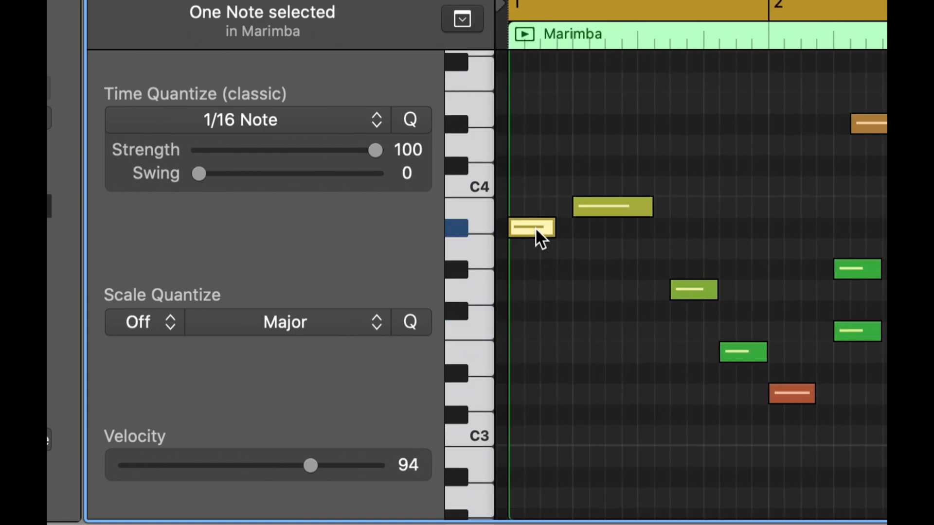
pyautogui.click(474, 325)
# - Close the Piano Roll editor and select the Marimba track in the tracks area
pyautogui.press('super+Left')
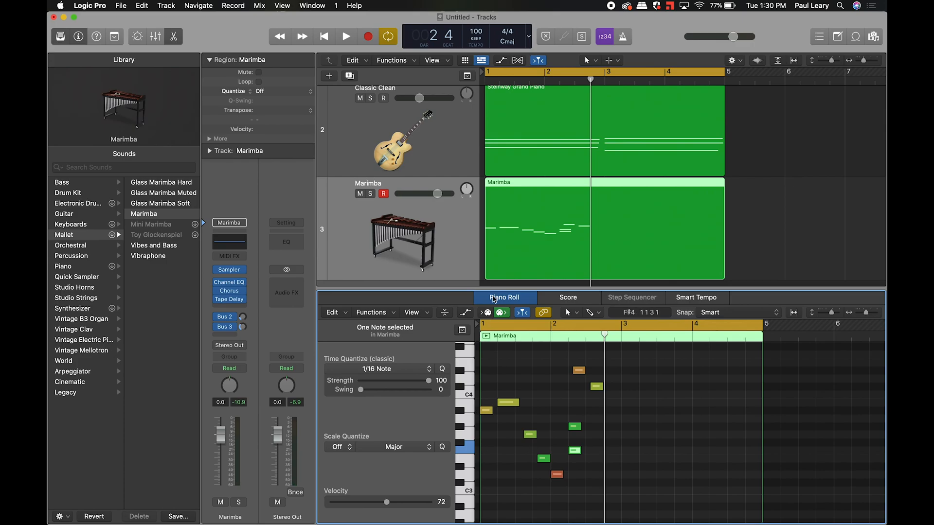
pyautogui.press('e')
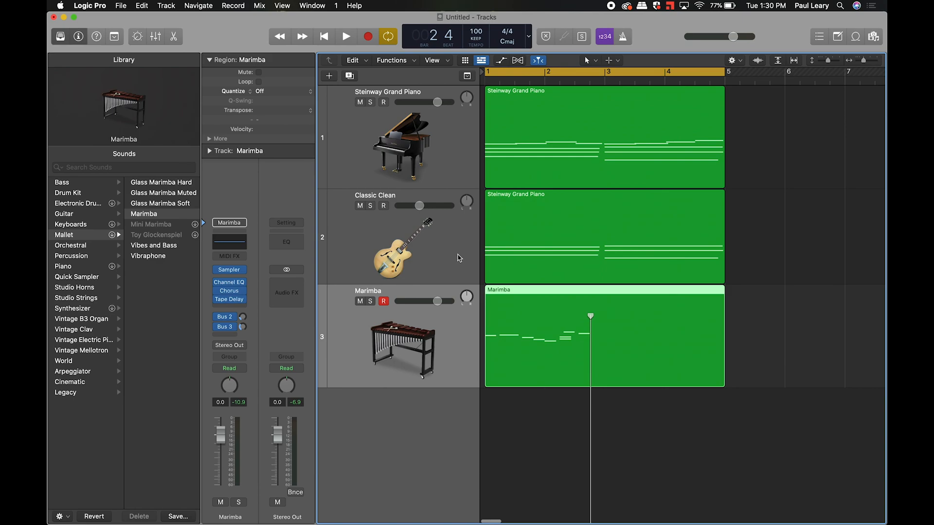
pyautogui.click(458, 258)
pyautogui.click(453, 330)
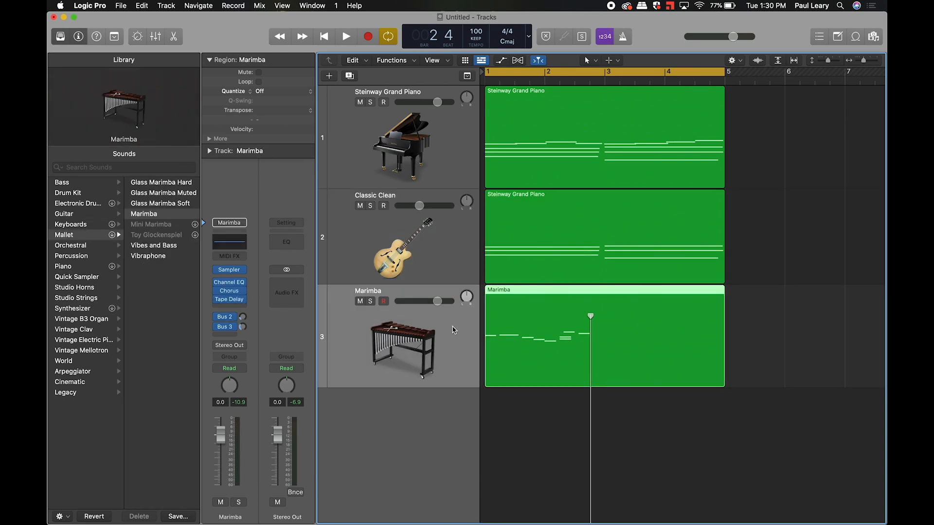